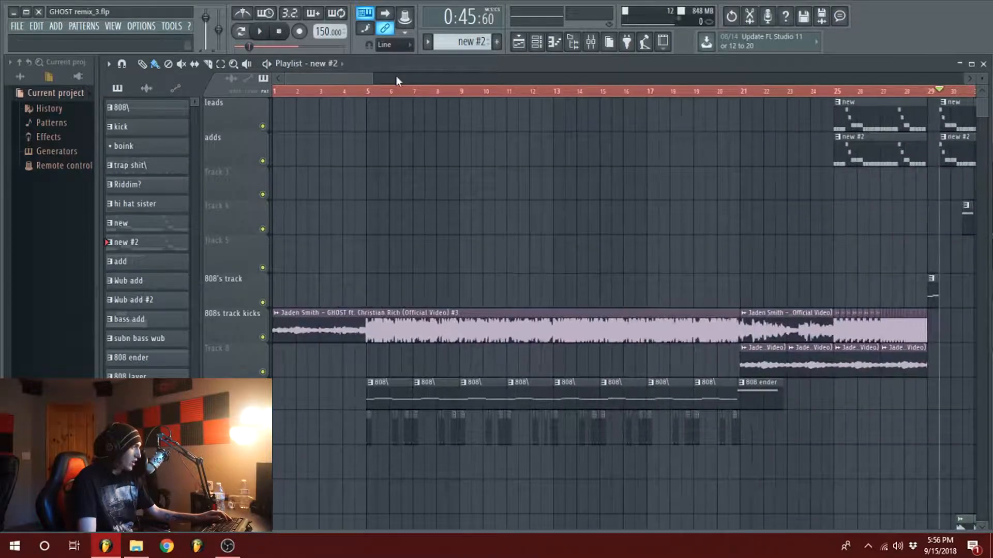
# Step: Open the channel settings of the Jaden Smith - GHOST audio clip on the 808s track kicks track
pyautogui.scroll(-1, 331, 76)
pyautogui.scroll(2, 333, 77)
pyautogui.scroll(-3, 453, 184)
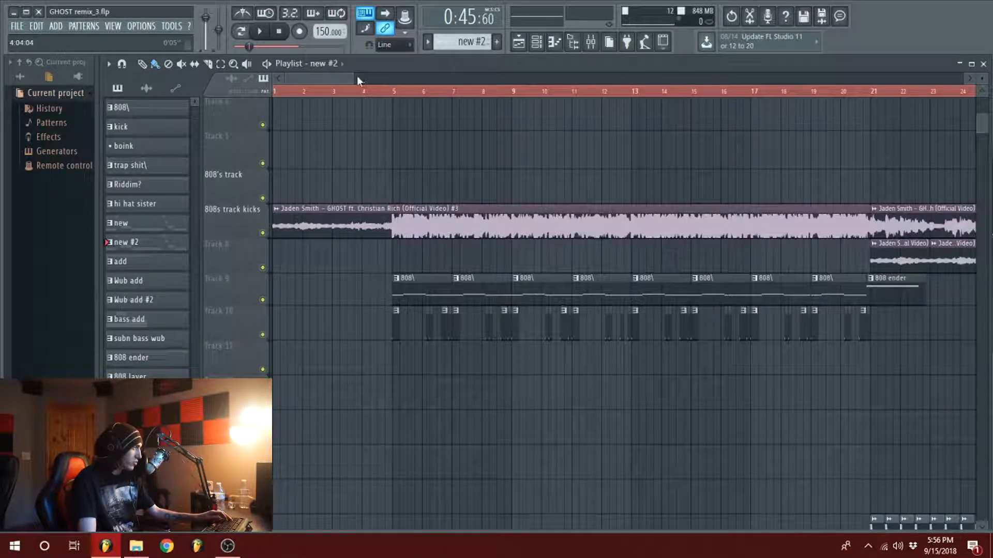
pyautogui.scroll(-2, 351, 76)
pyautogui.doubleClick(370, 221)
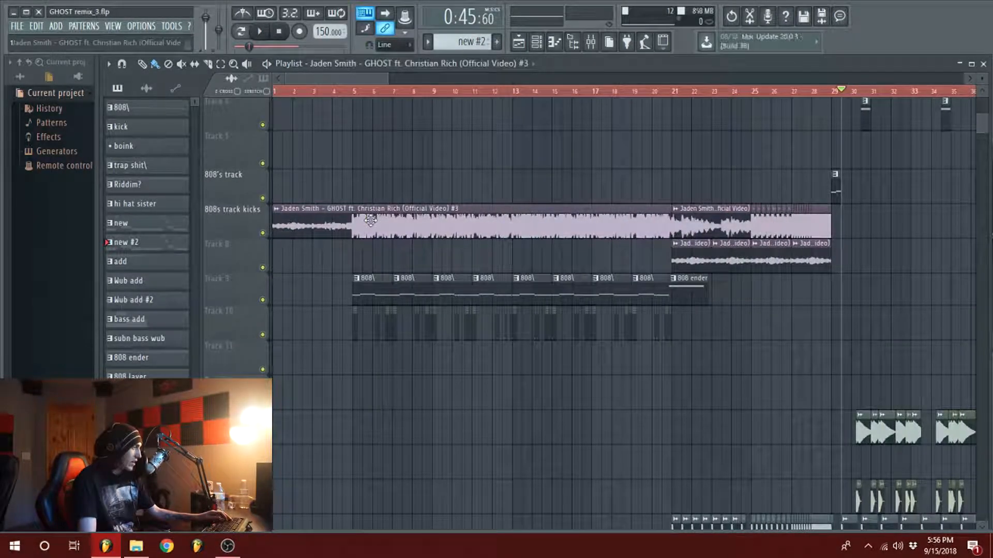
pyautogui.moveTo(552, 145); pyautogui.dragTo(547, 146)
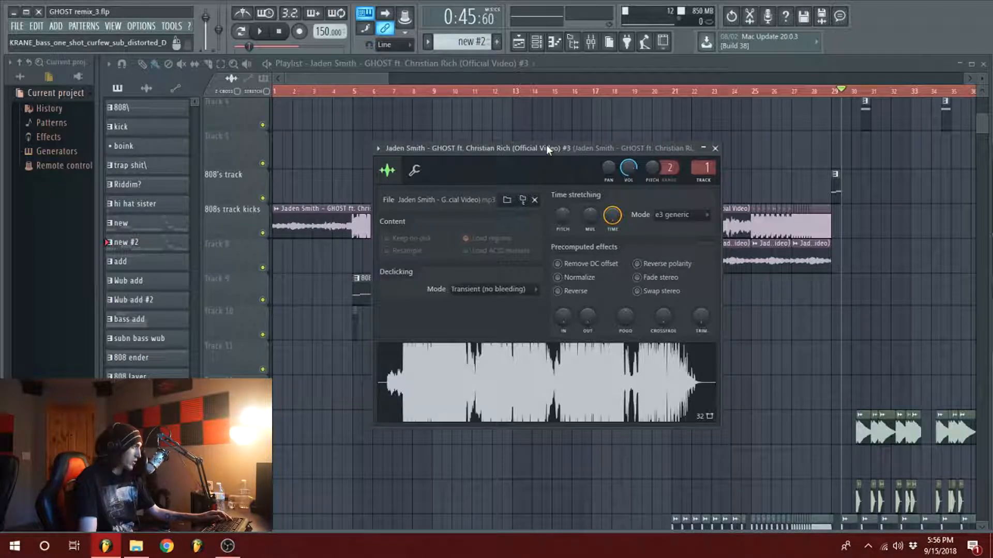
# Step: Show the mixer with the GHOST sample's insert and look over the sample's clips in the playlist arrangement
pyautogui.click(592, 44)
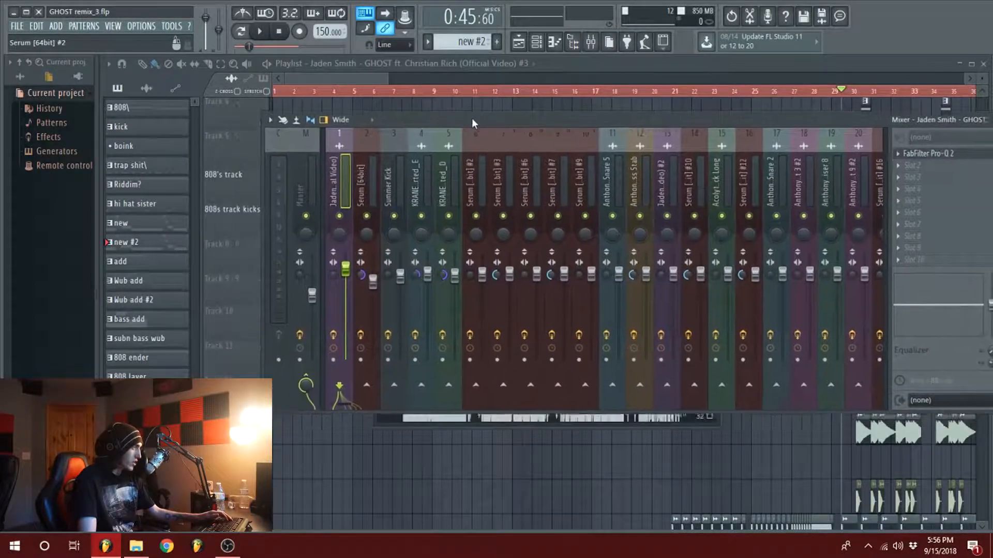
pyautogui.moveTo(404, 117); pyautogui.dragTo(407, 136)
pyautogui.click(312, 77)
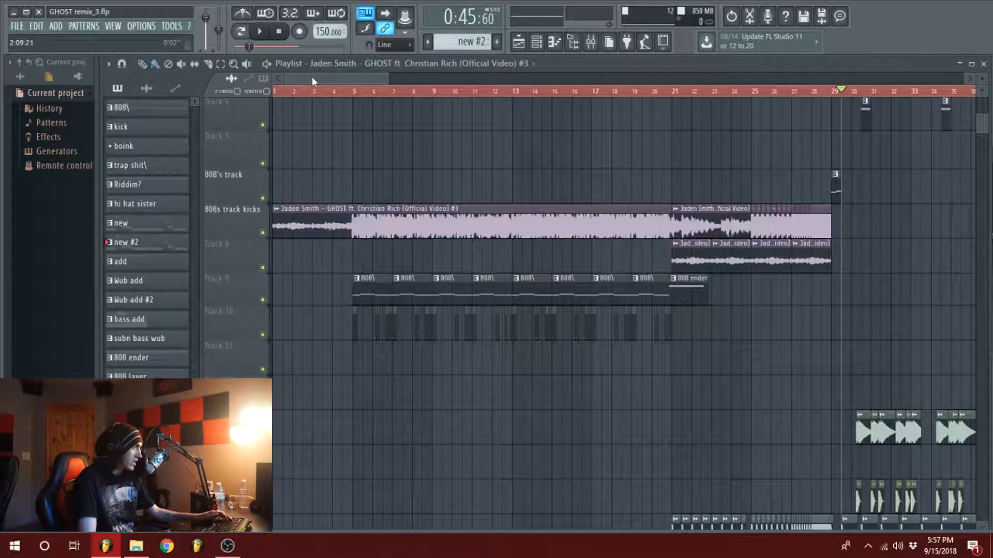
pyautogui.scroll(-2, 312, 78)
pyautogui.scroll(-5, 499, 250)
pyautogui.scroll(8, 499, 284)
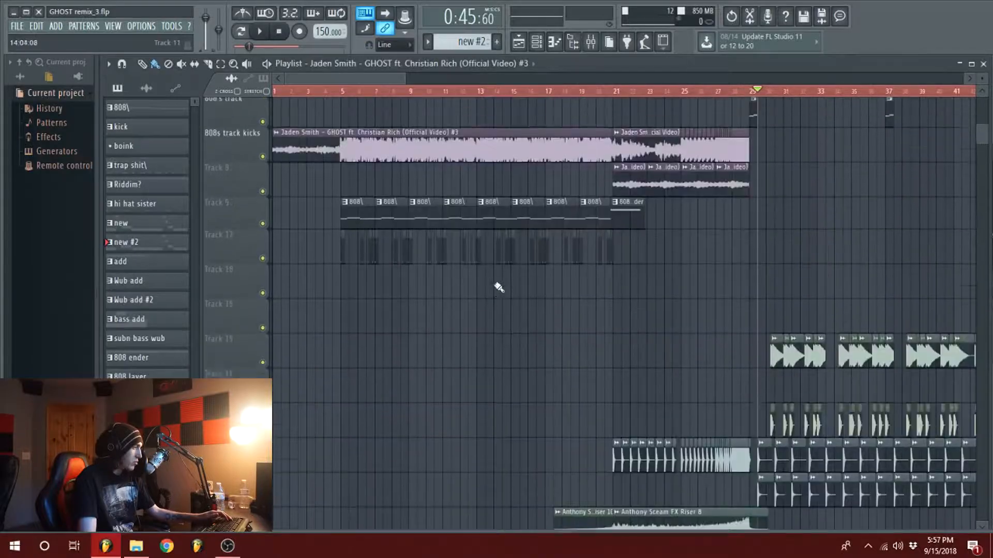
pyautogui.scroll(-3, 464, 282)
pyautogui.click(591, 44)
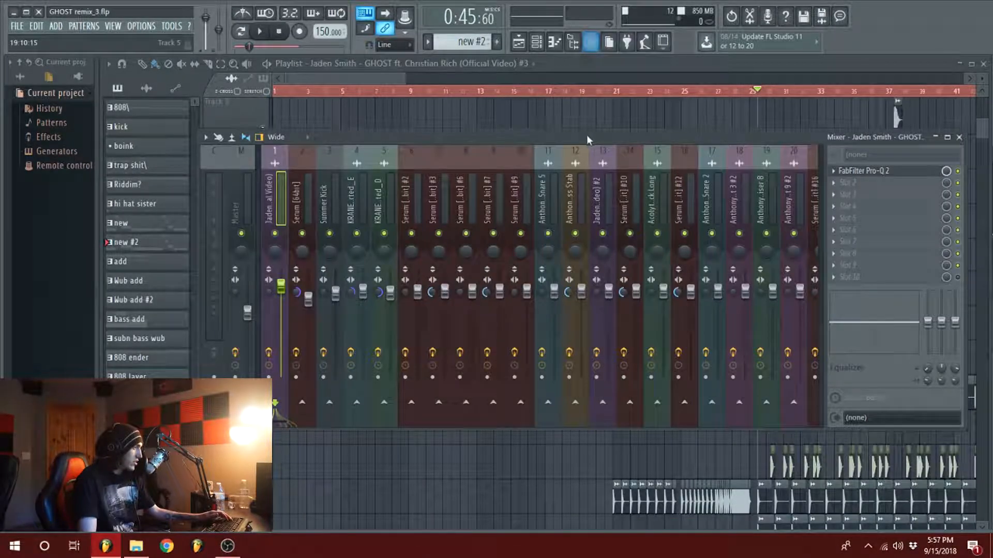
pyautogui.click(390, 78)
pyautogui.scroll(-1, 390, 78)
pyautogui.scroll(2, 391, 78)
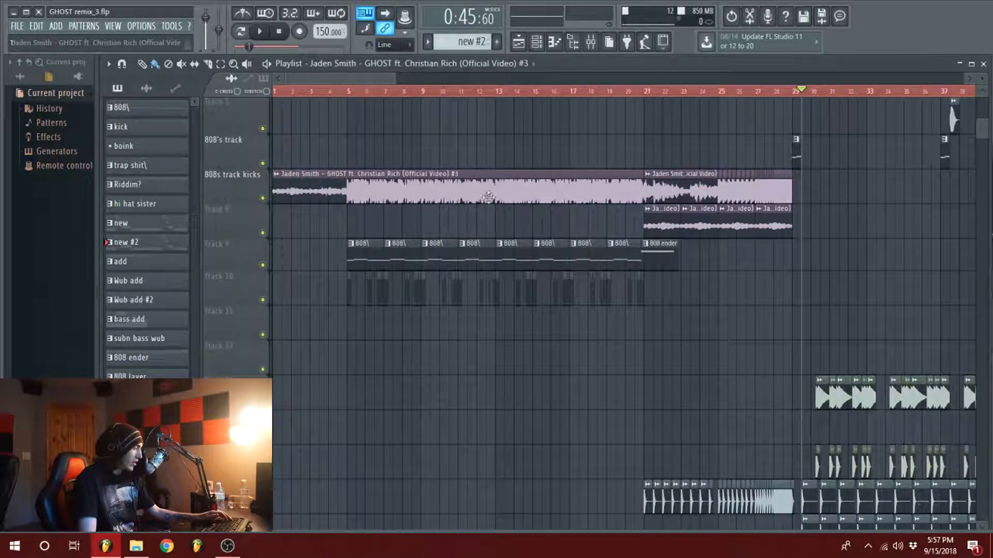
# Step: Open FabFilter Pro-Q 2 on the GHOST sample's mixer insert and examine its EQ curve
pyautogui.click(598, 46)
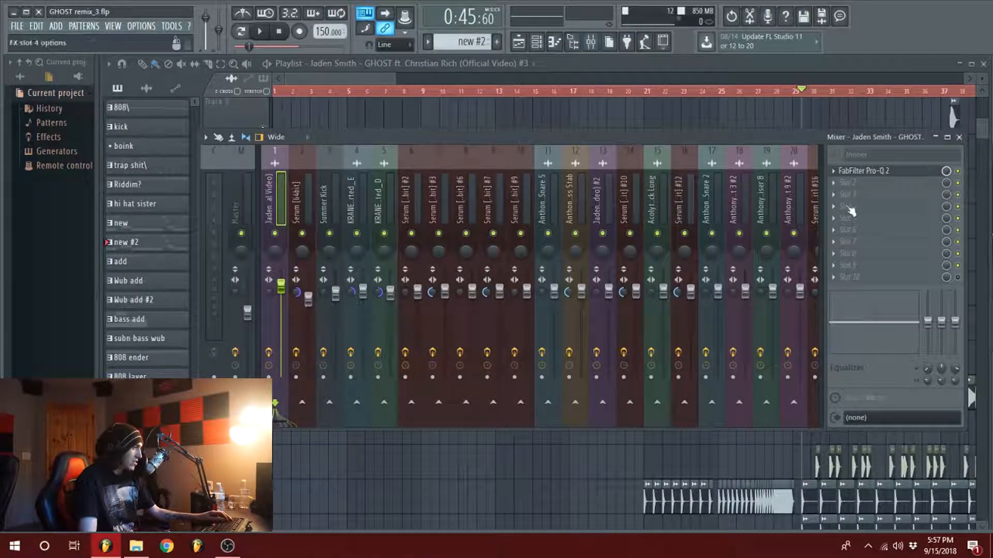
pyautogui.click(887, 174)
pyautogui.moveTo(576, 154); pyautogui.dragTo(625, 151)
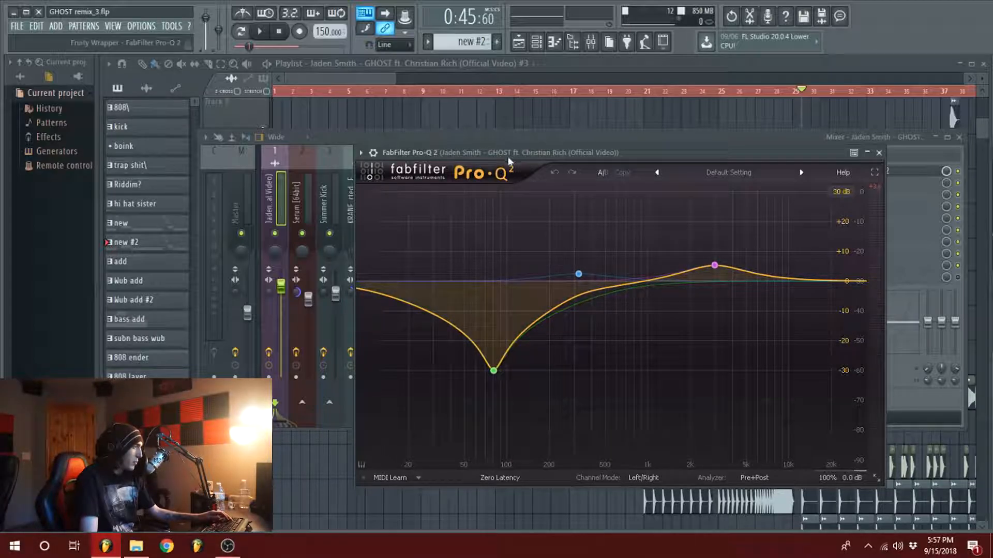
pyautogui.press('Escape')
pyautogui.moveTo(992, 150); pyautogui.dragTo(488, 183)
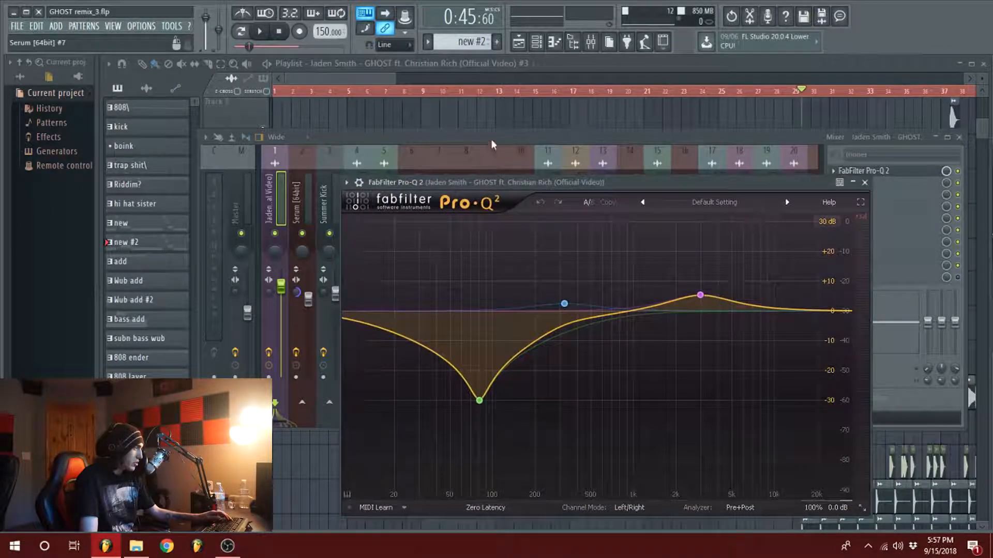
pyautogui.click(491, 136)
# Step: Play the soloed GHOST sample around bar 5 with FabFilter Pro-Q 2 disabled on its insert
pyautogui.click(958, 171)
pyautogui.click(351, 77)
pyautogui.press('space')
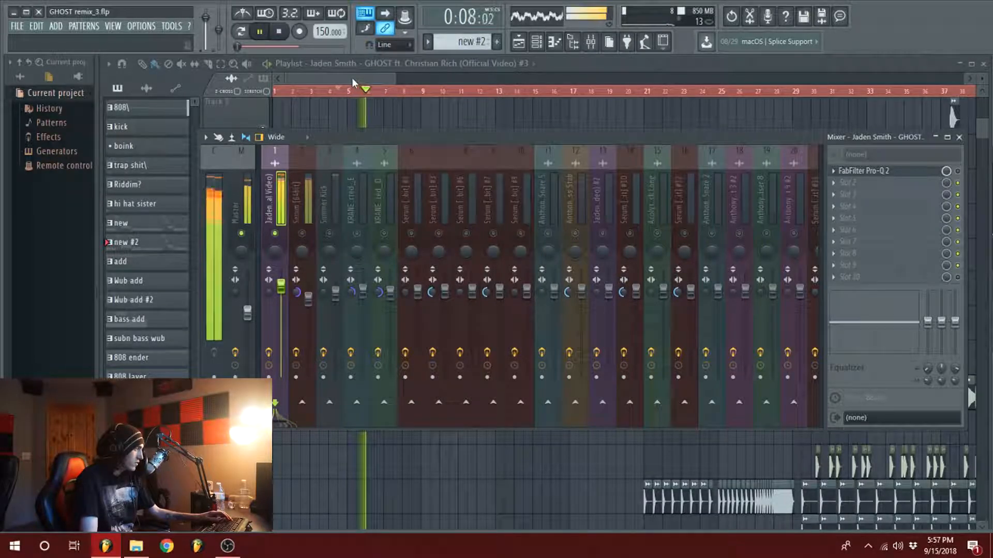
pyautogui.press('space')
# Step: Re-enable FabFilter Pro-Q 2 on the GHOST sample's insert and play the passage again to compare the sound
pyautogui.click(957, 171)
pyautogui.press('space')
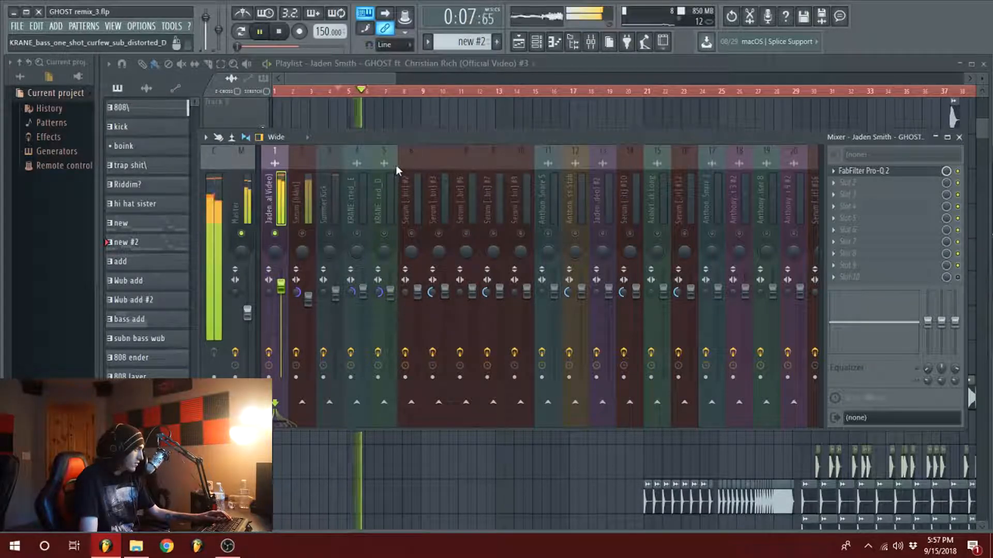
pyautogui.press('space')
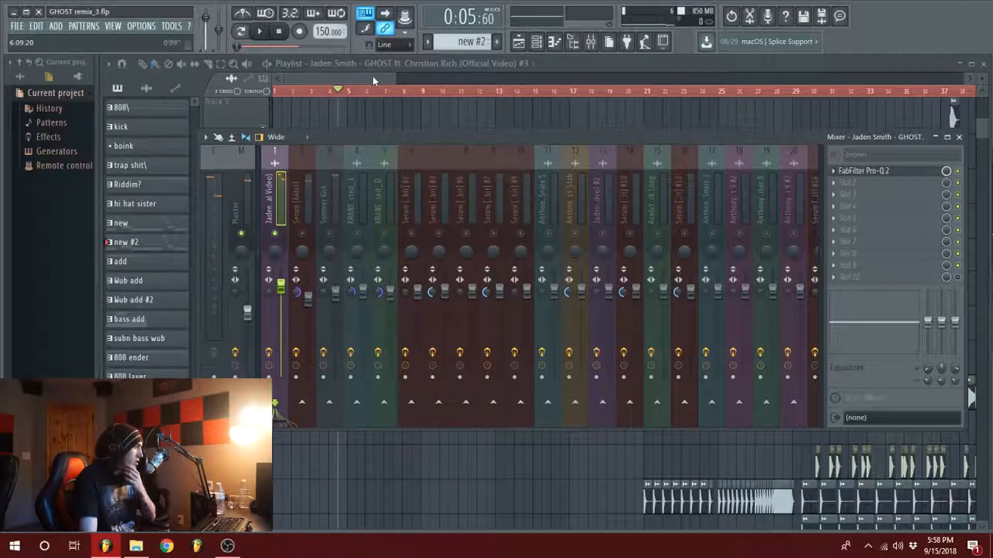
# Step: Turn off solo on the GHOST sample's mixer insert and return to the playlist
pyautogui.press('F9')
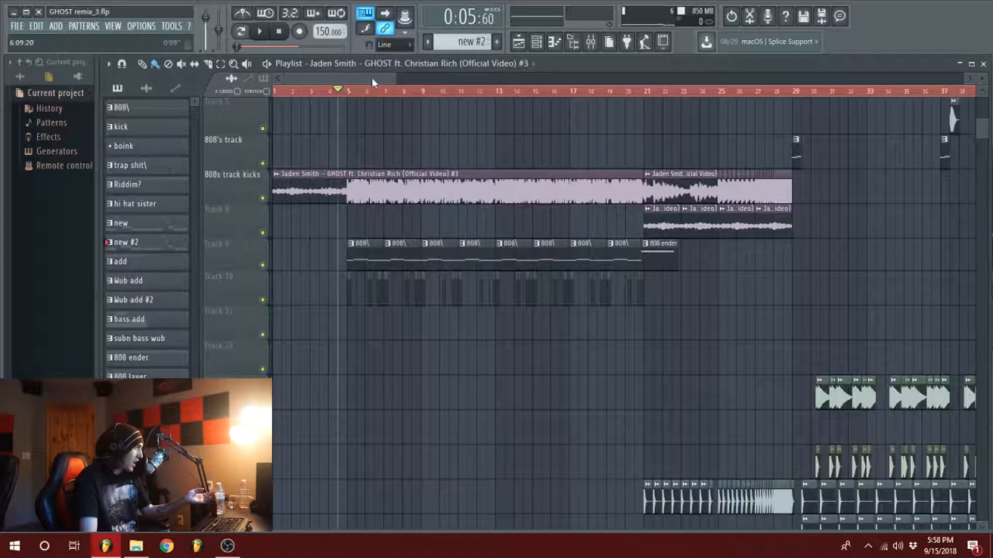
pyautogui.click(590, 41)
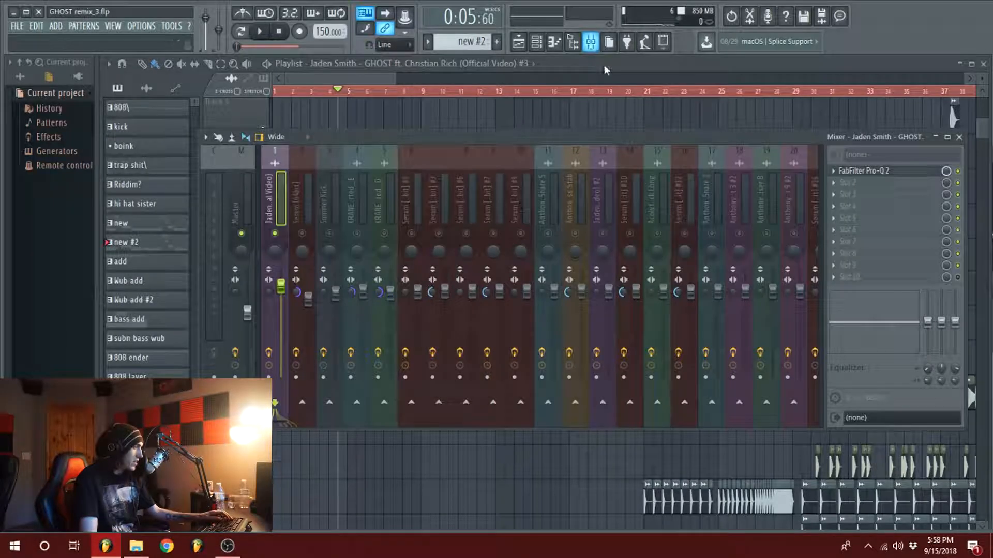
pyautogui.rightClick(275, 233)
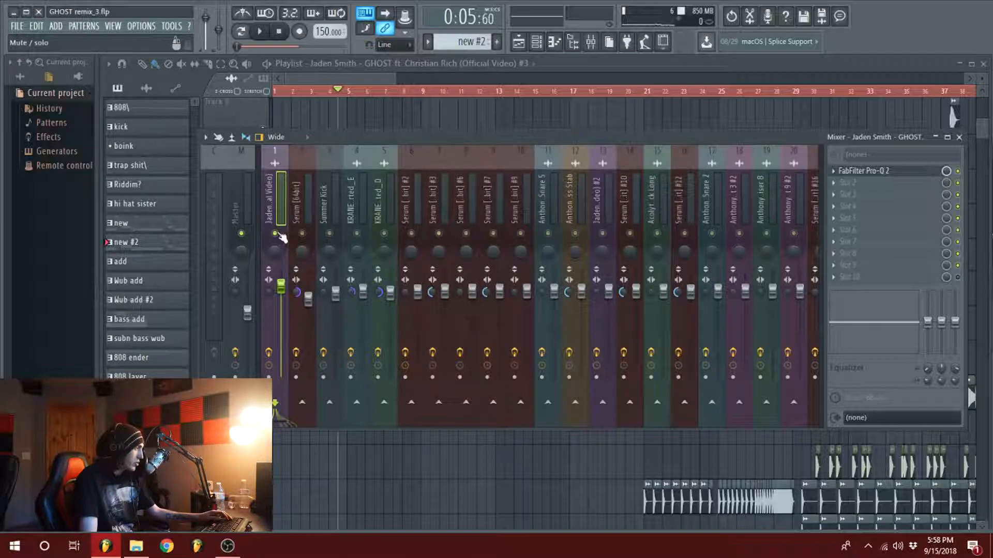
pyautogui.click(337, 92)
# Step: Solo playlist Track 9 with the 808 pattern clips and play it from bar 5
pyautogui.scroll(3, 337, 92)
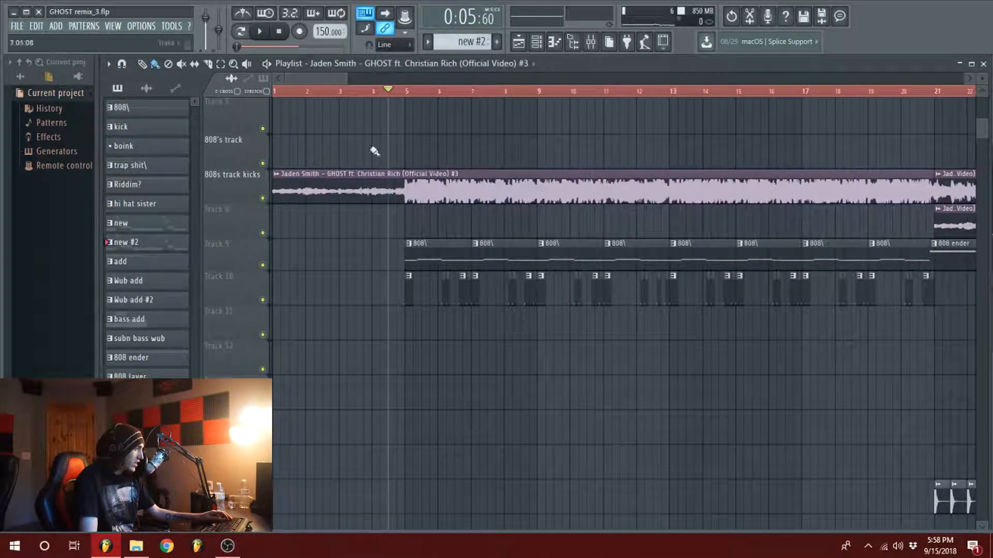
pyautogui.scroll(-1, 412, 254)
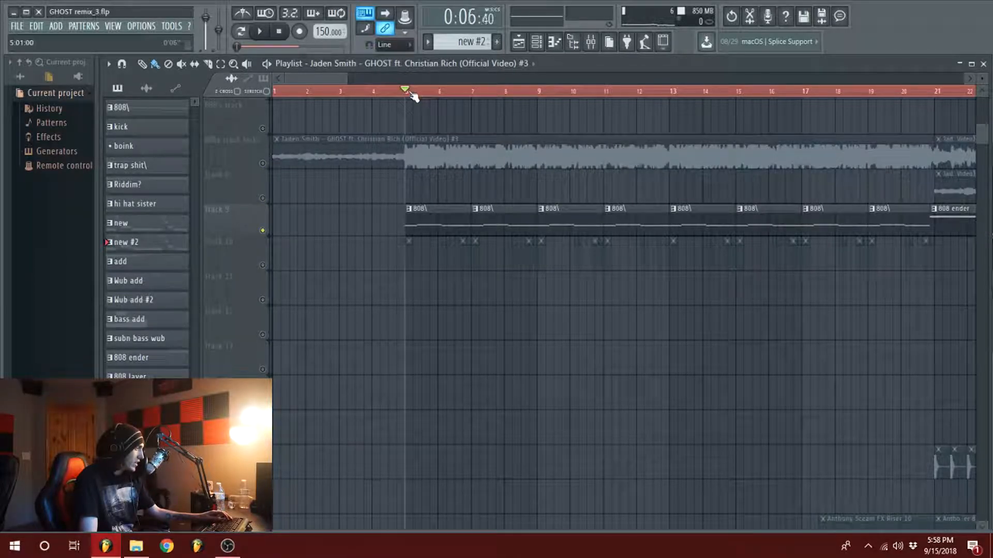
pyautogui.scroll(-4, 429, 178)
pyautogui.scroll(-10, 427, 268)
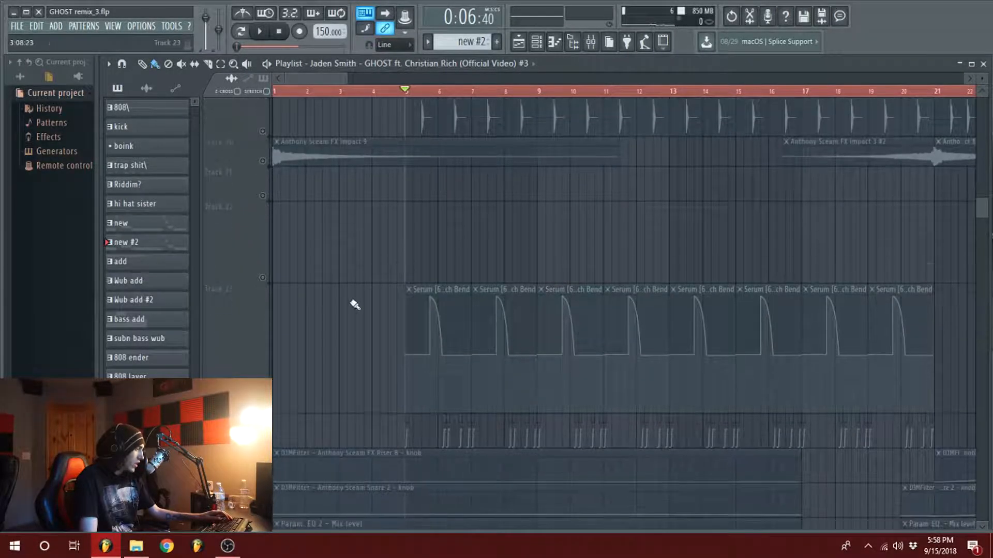
pyautogui.scroll(15, 505, 277)
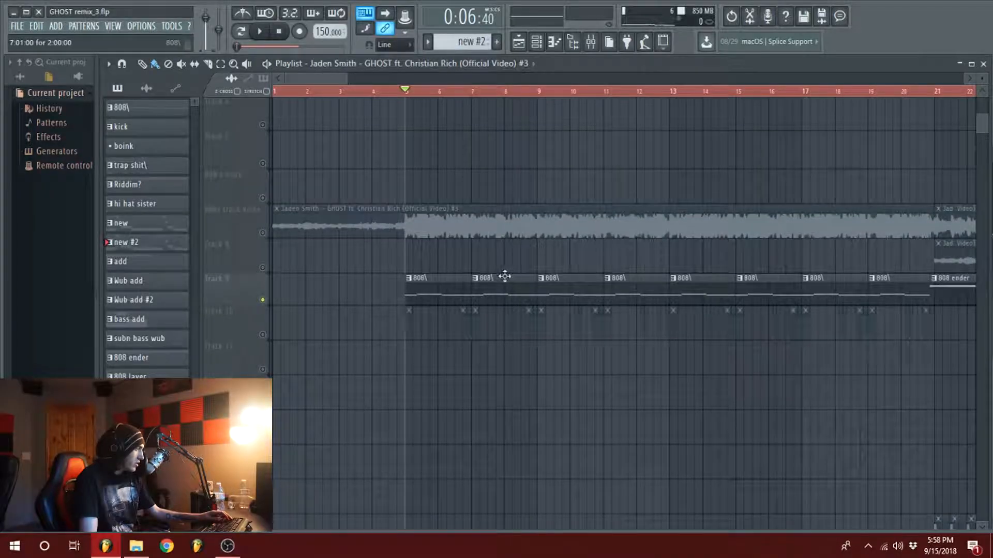
pyautogui.press('space')
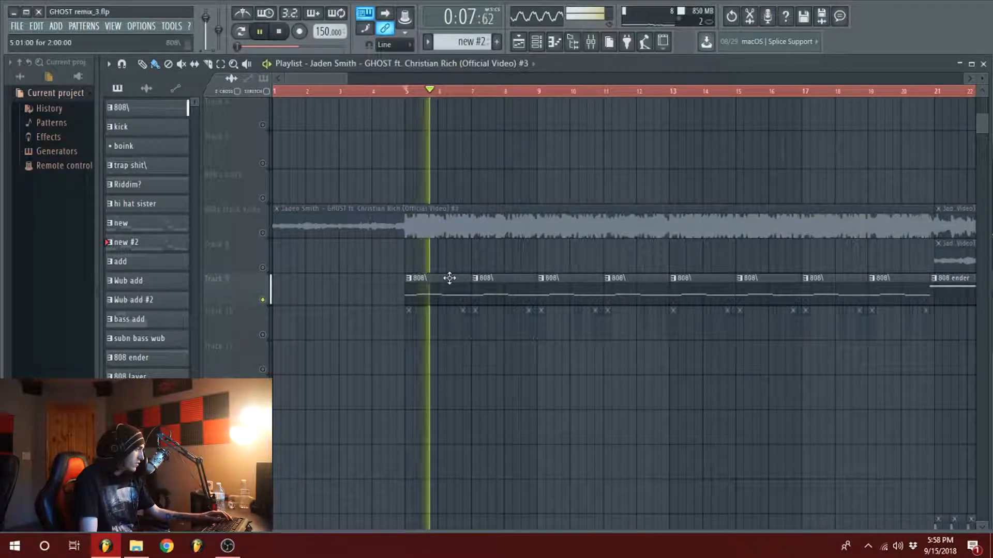
pyautogui.press('space')
# Step: Open the 808 pattern's Serum instrument and examine its oscillator and its FX distortion settings
pyautogui.doubleClick(456, 292)
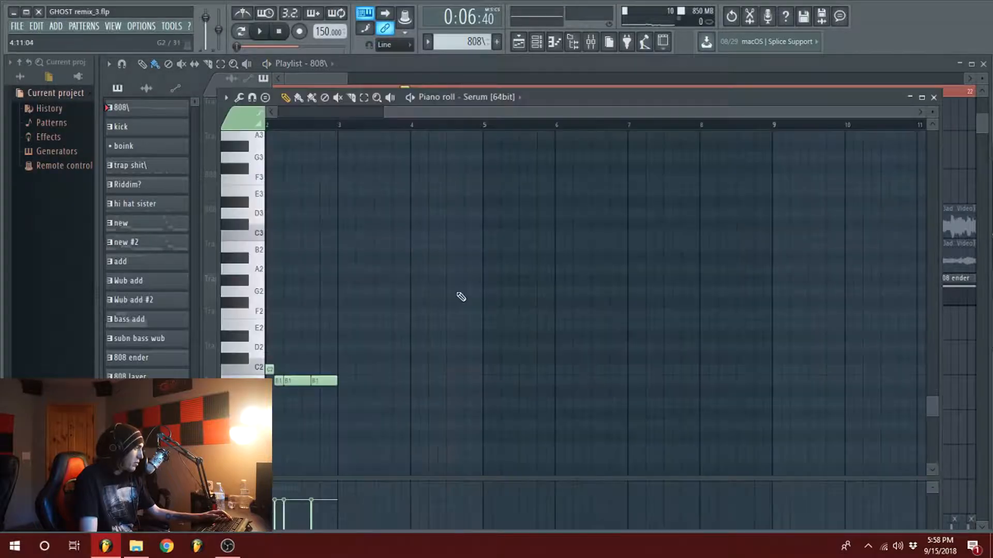
pyautogui.click(933, 97)
pyautogui.click(610, 197)
pyautogui.moveTo(647, 69); pyautogui.dragTo(567, 60)
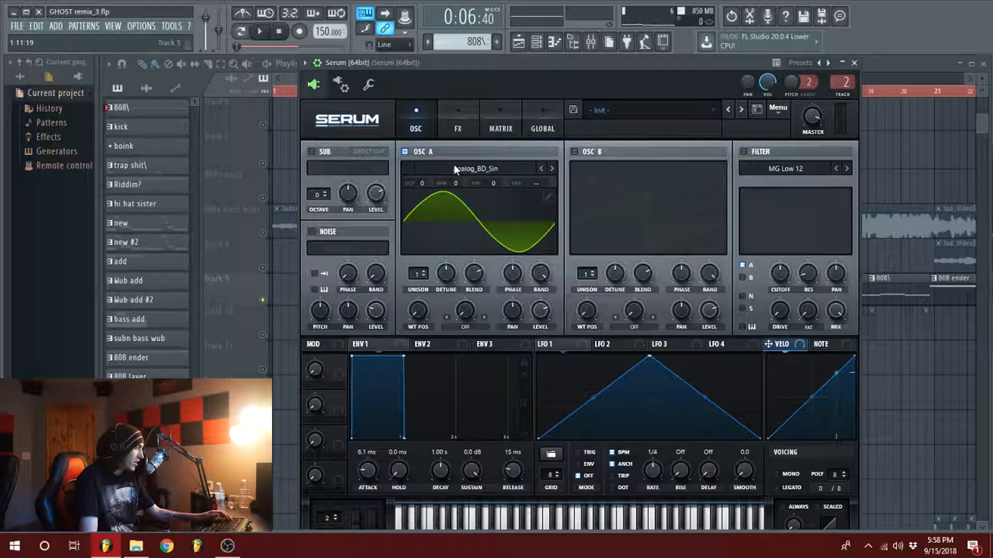
pyautogui.click(454, 121)
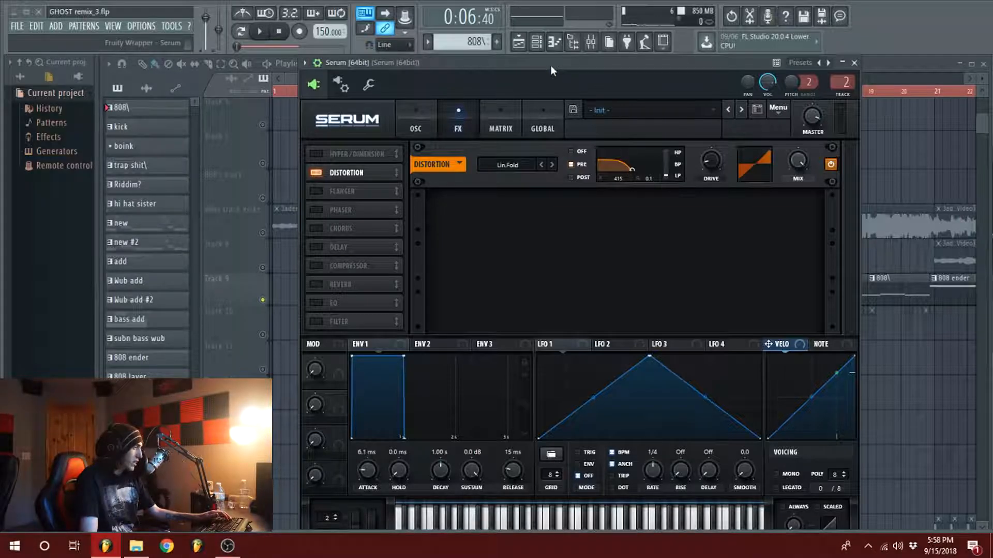
pyautogui.moveTo(505, 67); pyautogui.dragTo(569, 71)
pyautogui.click(910, 62)
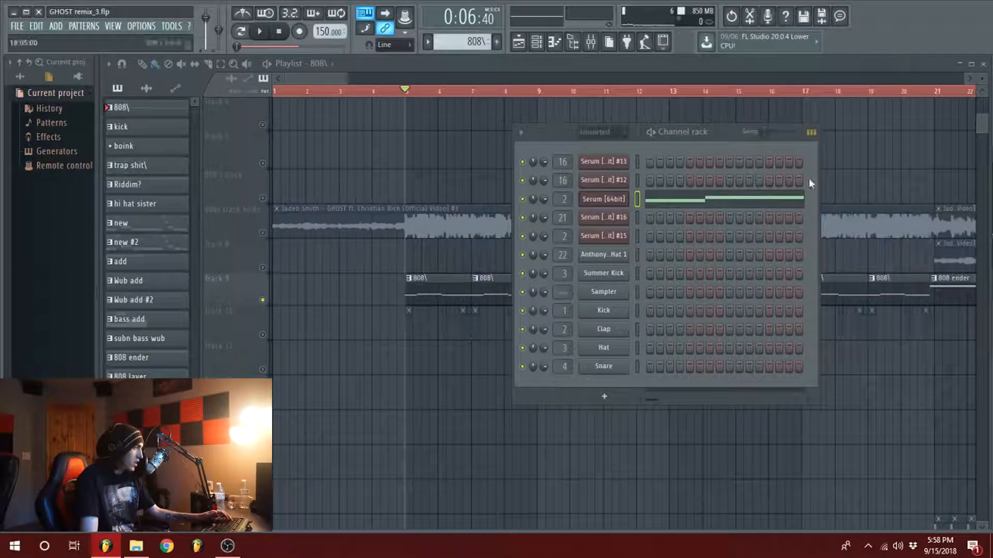
# Step: View the 808 pattern's Serum notes in the piano roll and return to the playlist
pyautogui.click(711, 202)
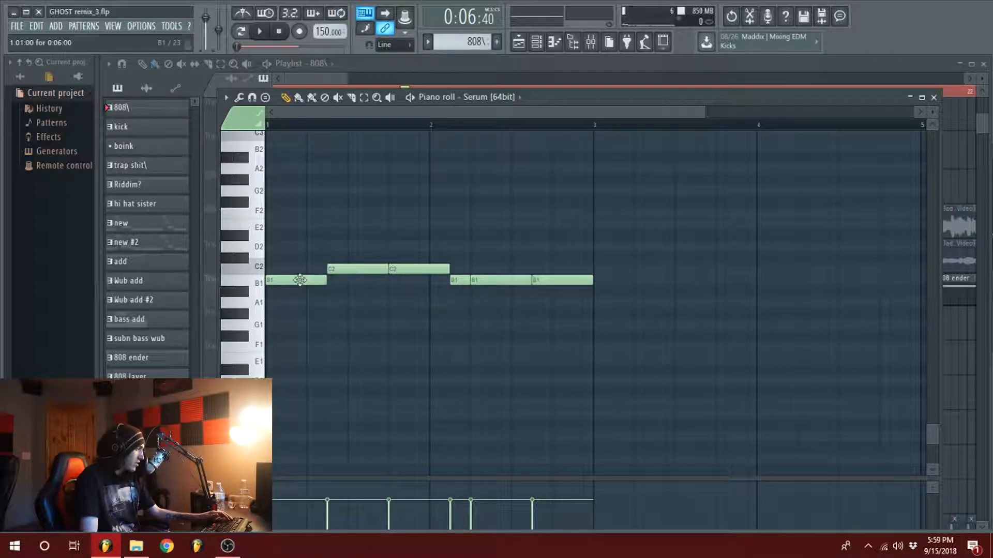
pyautogui.click(536, 67)
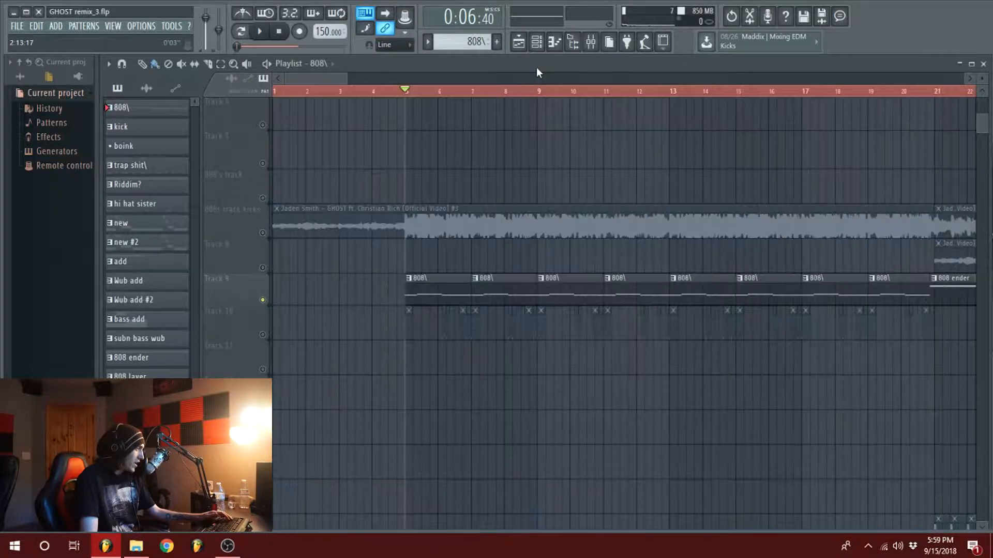
# Step: Unmute playlist Track 10, the Serum Pitch Bend automation on Track 23 and the volume automation on Track 24
pyautogui.scroll(-3, 450, 311)
pyautogui.scroll(-6, 437, 275)
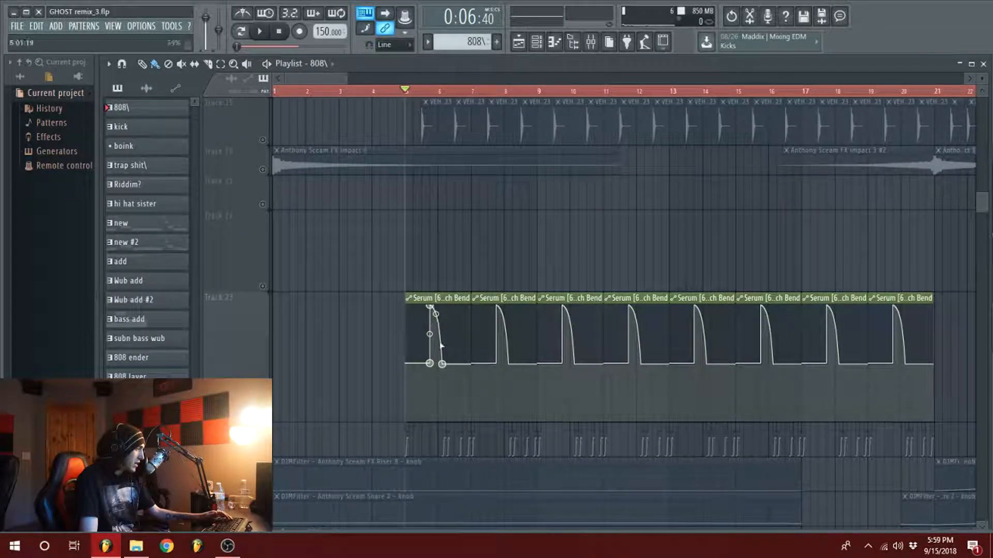
pyautogui.scroll(8, 449, 360)
pyautogui.scroll(-6, 458, 222)
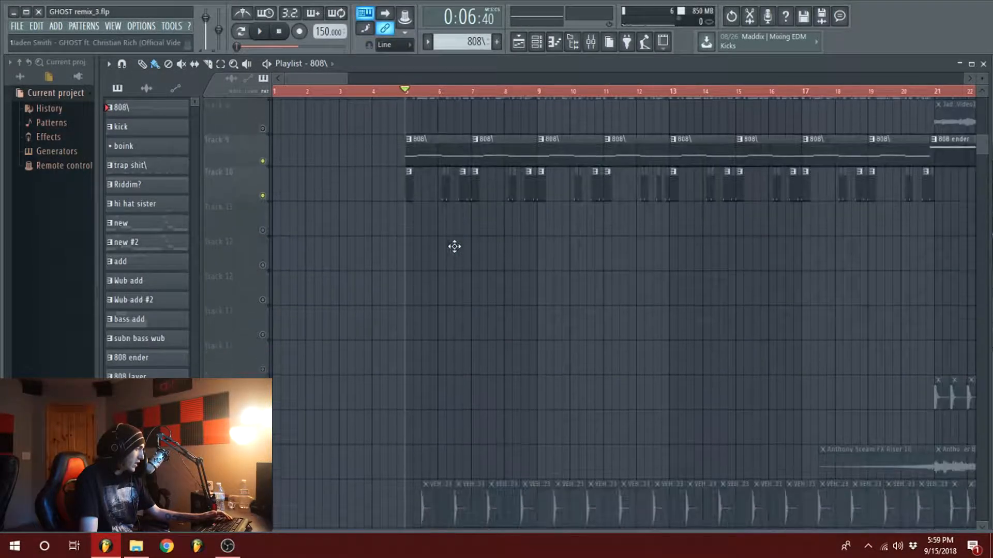
pyautogui.scroll(-8, 407, 275)
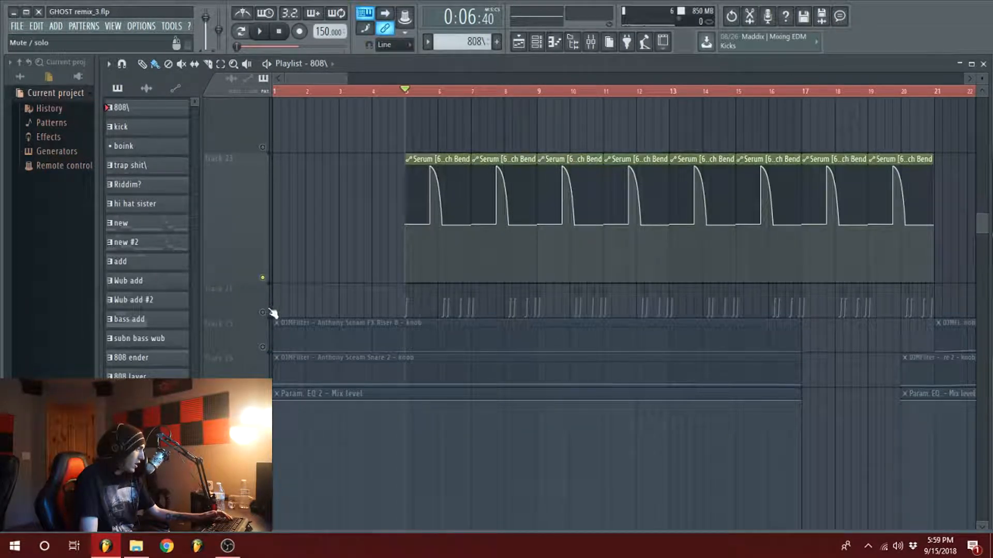
pyautogui.scroll(-2, 408, 112)
# Step: Examine the Serum pitch bend and volume automation clips up close, starting at bar 5
pyautogui.scroll(6, 408, 113)
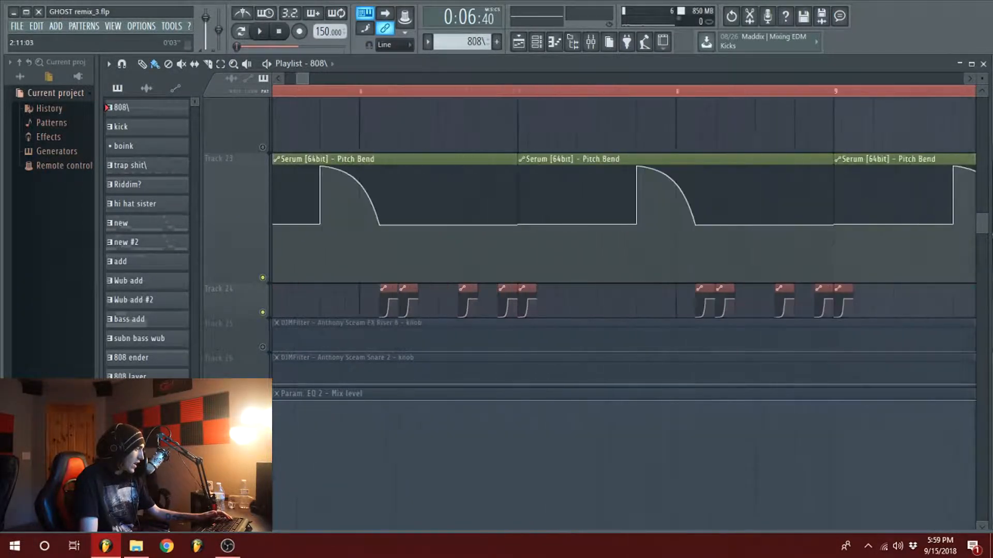
pyautogui.scroll(4, 410, 112)
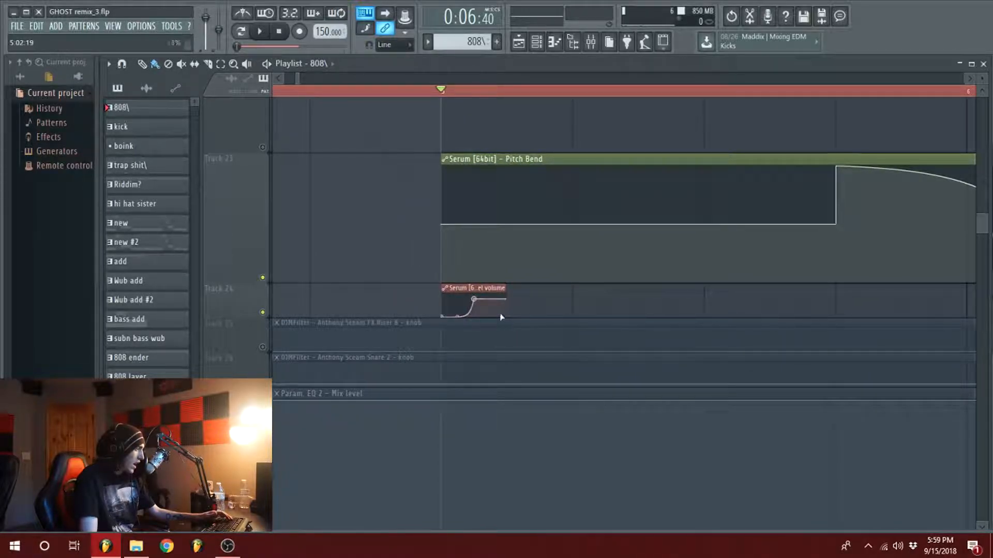
pyautogui.moveTo(294, 77); pyautogui.dragTo(301, 78)
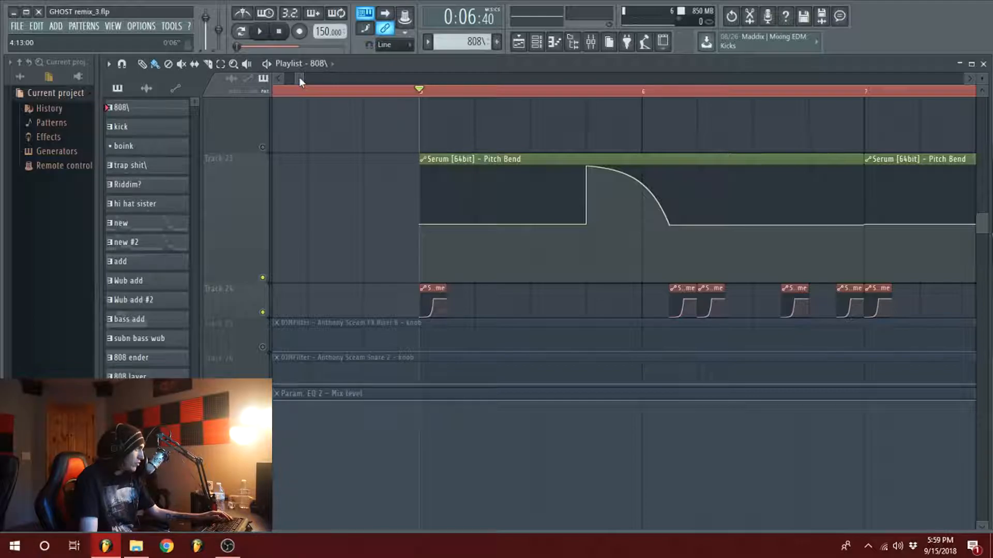
pyautogui.scroll(10, 501, 320)
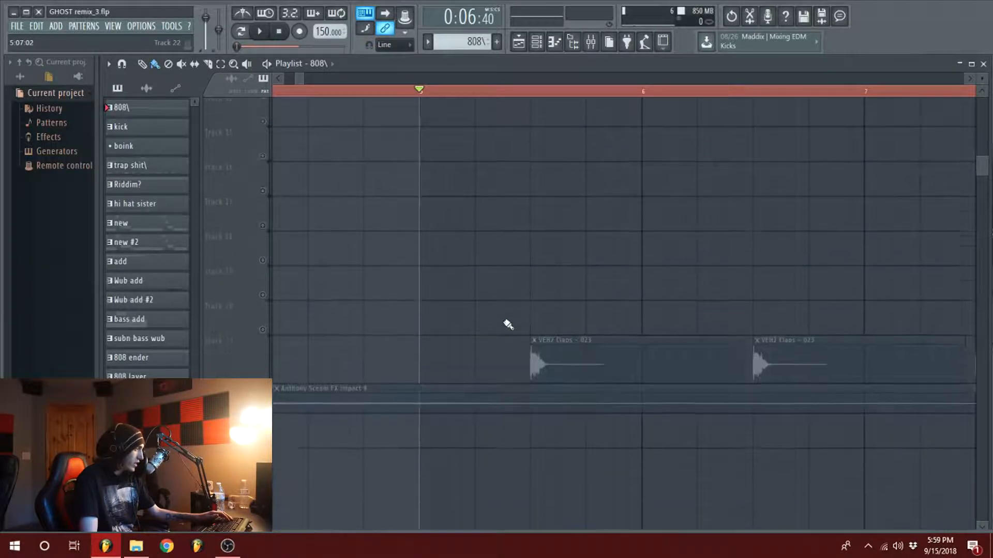
# Step: Open the channel rack for the 808 pattern on Track 9 and view its Serum channel's volume automation options
pyautogui.scroll(-2, 461, 284)
pyautogui.scroll(3, 465, 246)
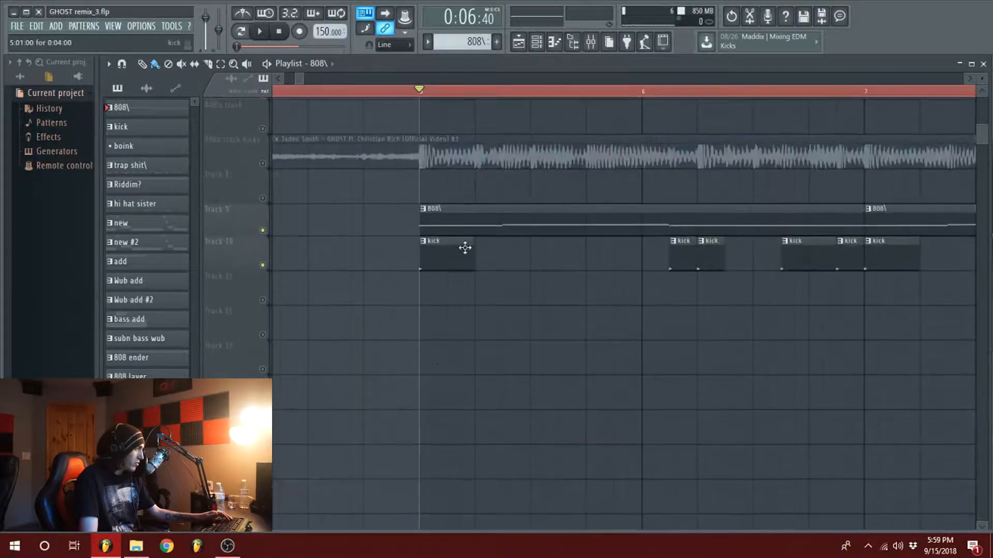
pyautogui.doubleClick(448, 216)
pyautogui.click(934, 97)
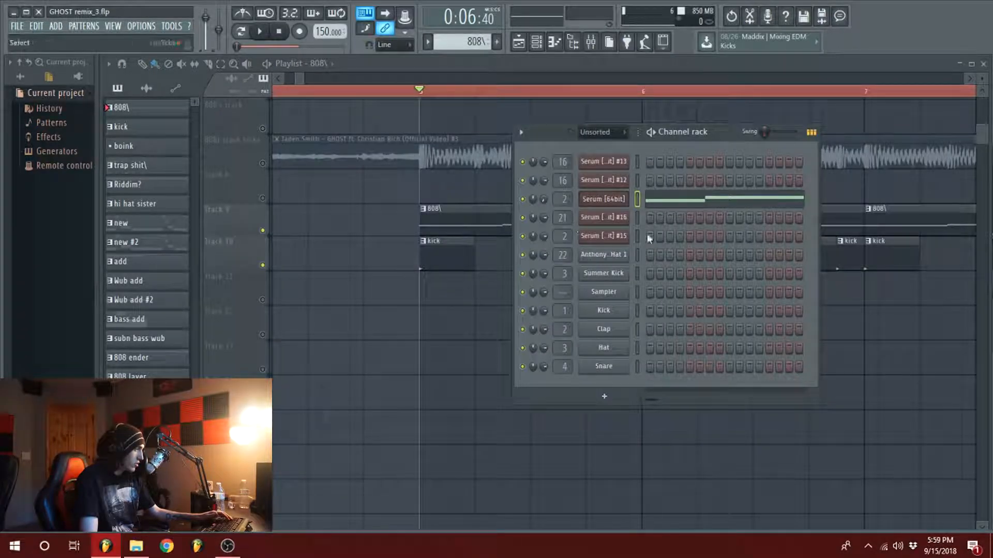
pyautogui.rightClick(548, 200)
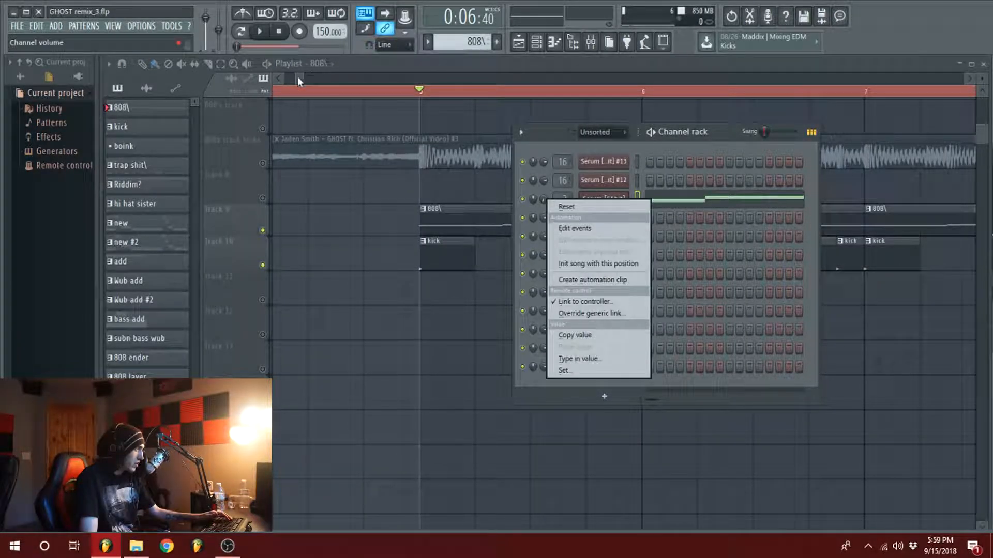
pyautogui.click(297, 76)
# Step: Compare the Serum volume automation clips on Track 24 with the kick clips on Track 10
pyautogui.scroll(-8, 443, 298)
pyautogui.scroll(-4, 426, 288)
pyautogui.scroll(3, 425, 255)
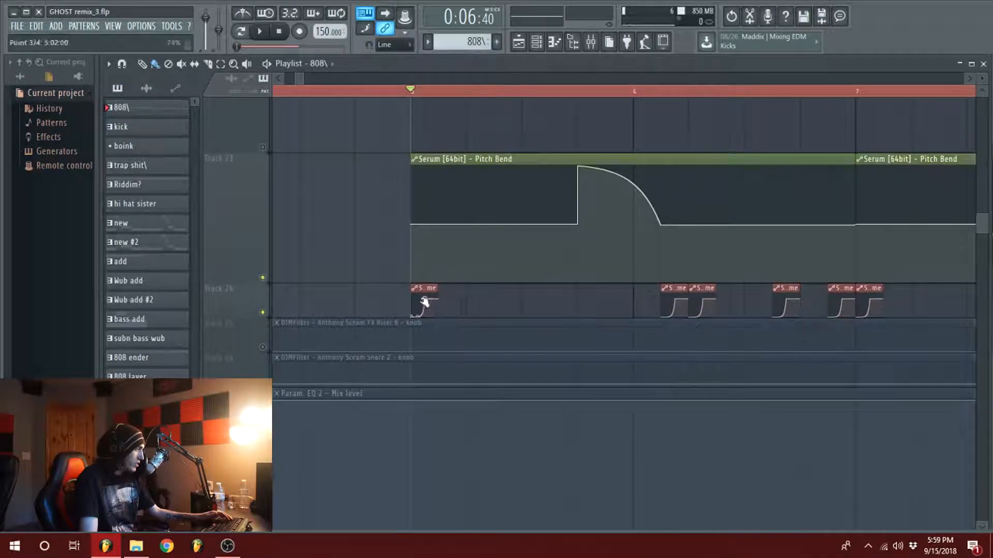
pyautogui.scroll(8, 483, 381)
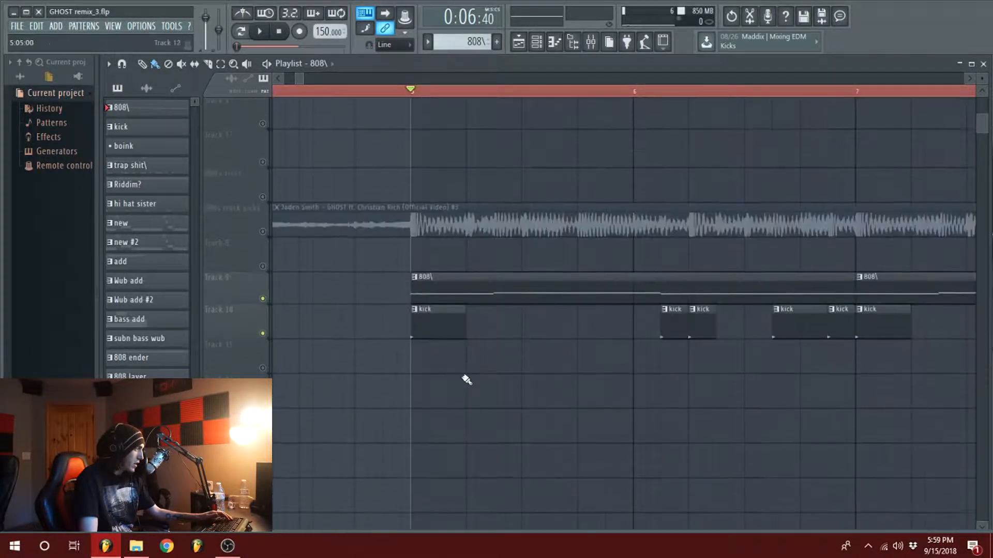
pyautogui.scroll(-5, 443, 279)
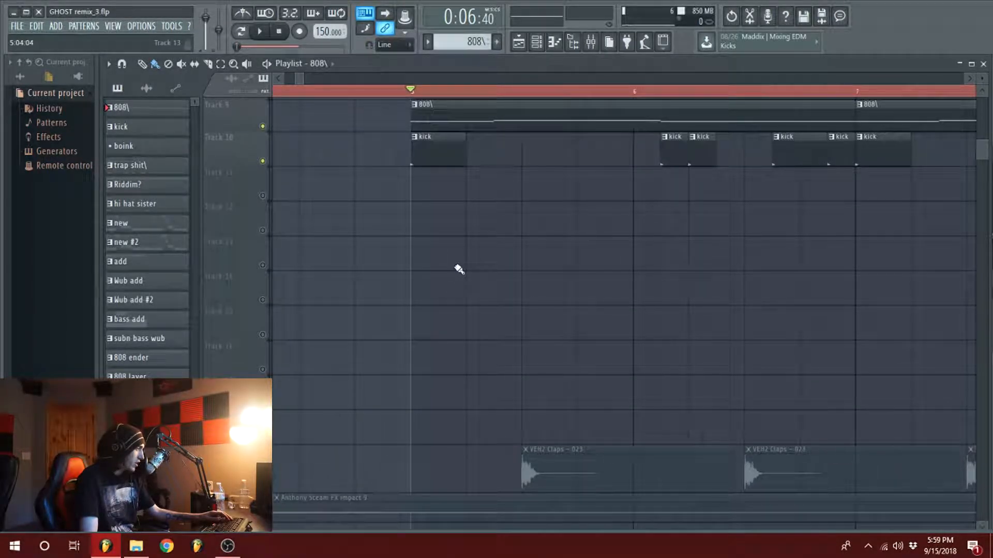
# Step: Play the soloed 808 and kick parts from bar 5 with their automation, and stop playback
pyautogui.press('space')
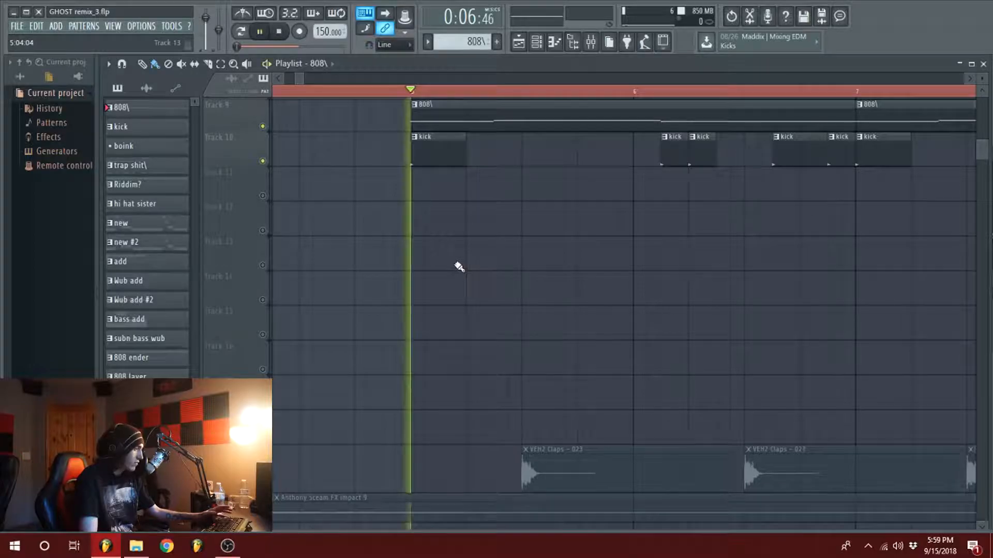
pyautogui.click(232, 555)
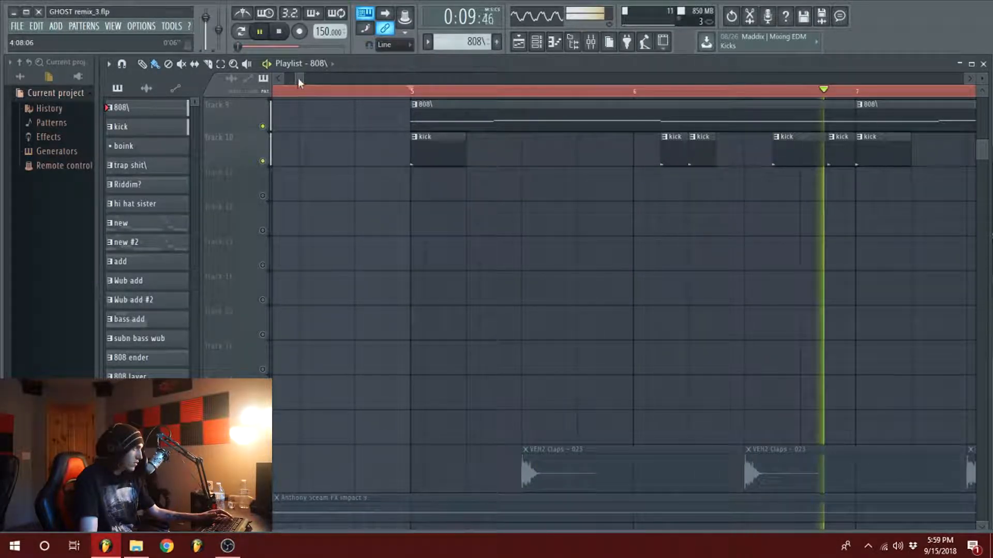
pyautogui.scroll(-4, 298, 79)
pyautogui.press('space')
pyautogui.scroll(5, 387, 249)
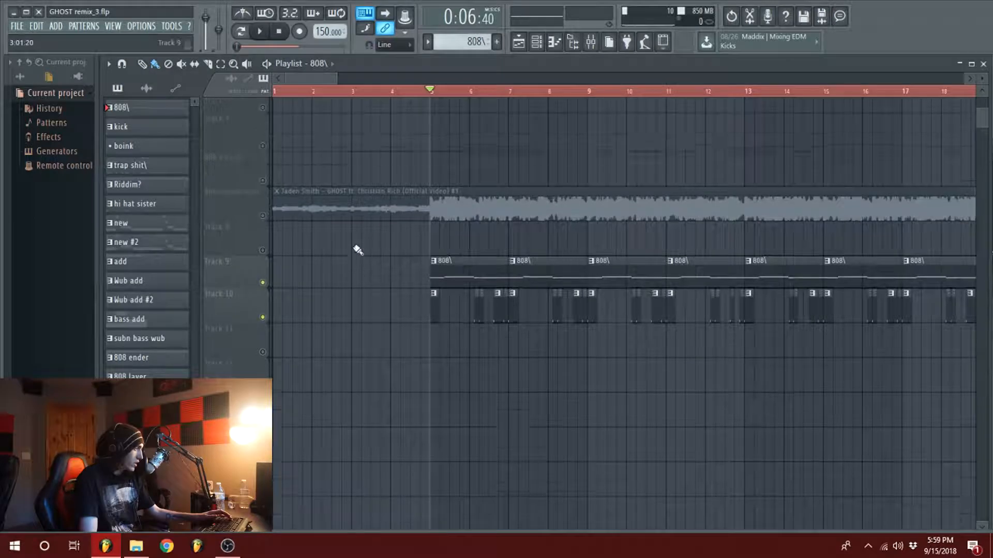
# Step: Re-enable all playlist tracks and examine the clap, impact, riser and Serum pitch bend clips
pyautogui.scroll(-3, 331, 249)
pyautogui.rightClick(264, 198)
pyautogui.scroll(-3, 381, 79)
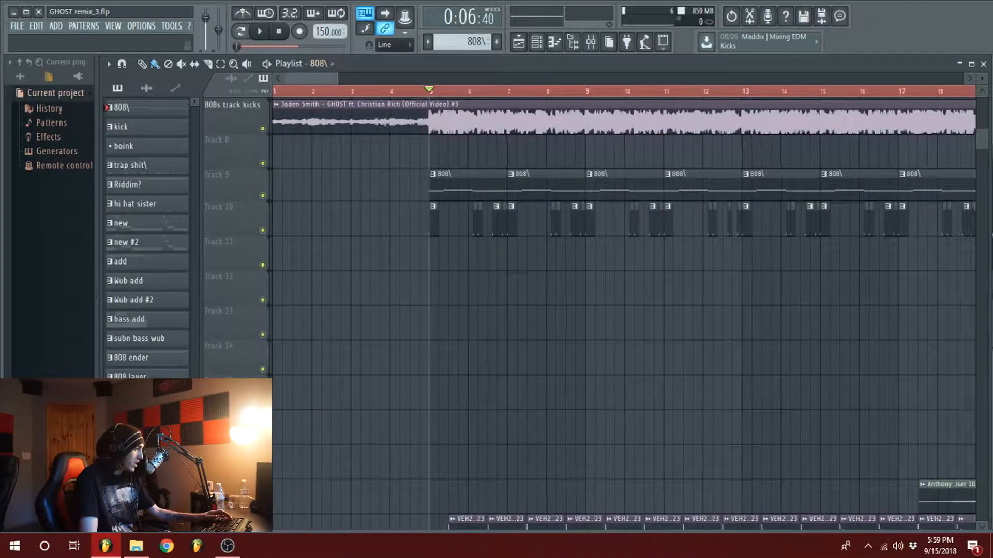
pyautogui.scroll(-5, 441, 240)
pyautogui.scroll(-4, 441, 239)
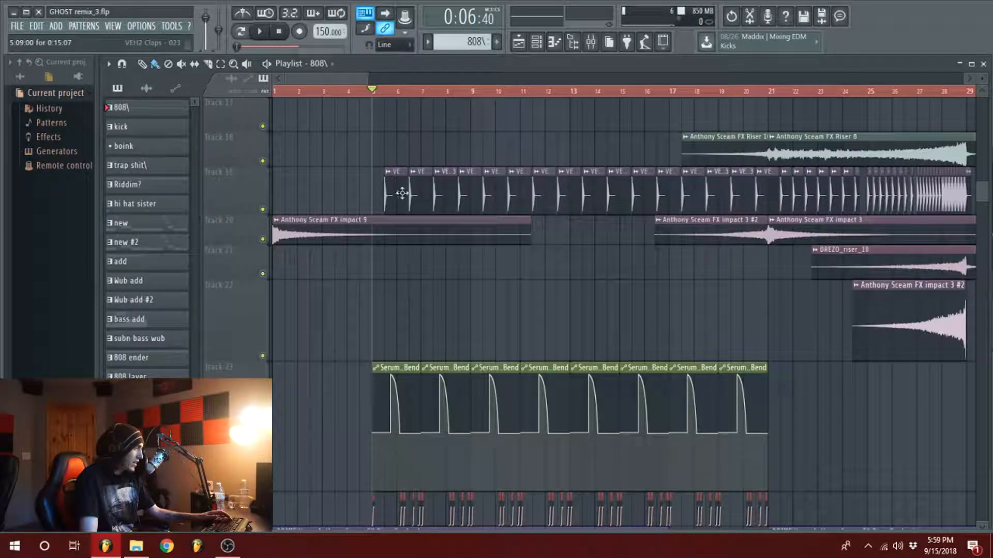
pyautogui.scroll(-1, 554, 212)
pyautogui.moveTo(368, 79); pyautogui.dragTo(384, 79)
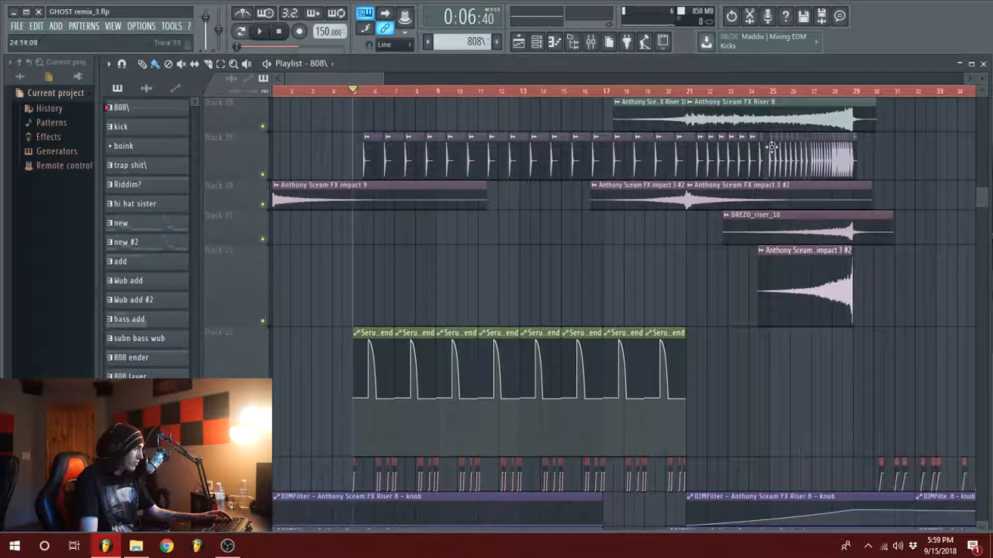
# Step: Play the full arrangement from bar 5 and stop playback
pyautogui.scroll(5, 290, 189)
pyautogui.scroll(8, 291, 189)
pyautogui.press('space')
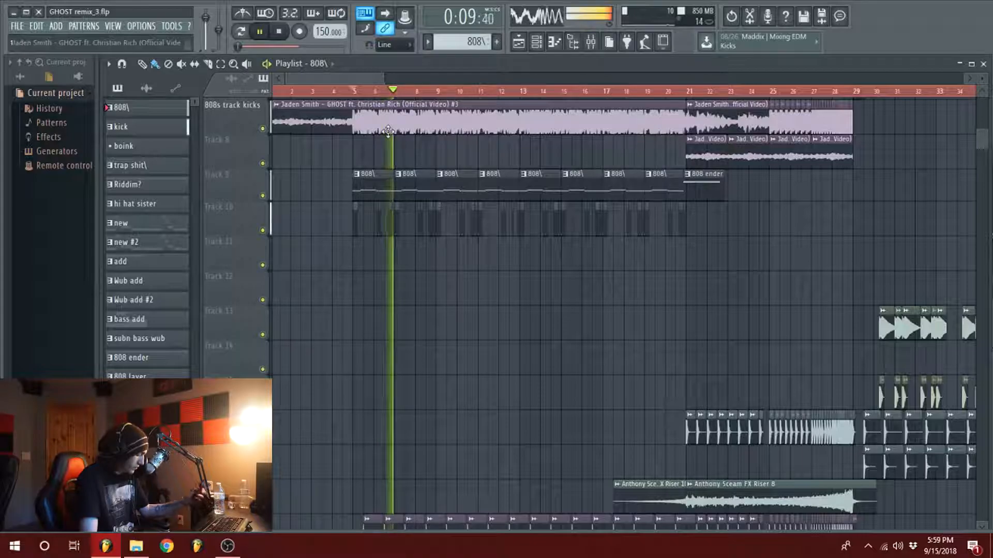
pyautogui.press('space')
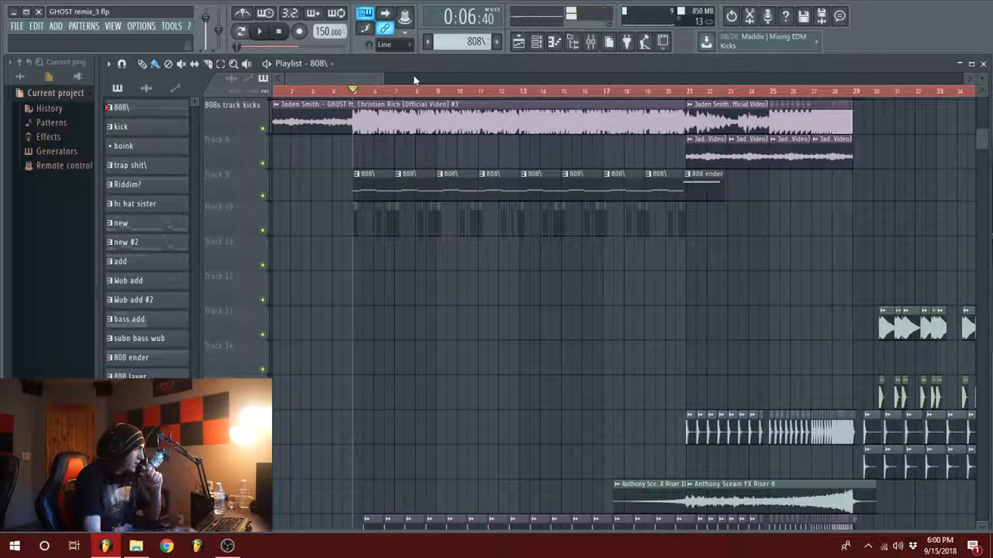
# Step: Examine the whole arrangement from the intro to the drop, including the leads, adds, 808 and sample tracks
pyautogui.scroll(-6, 413, 165)
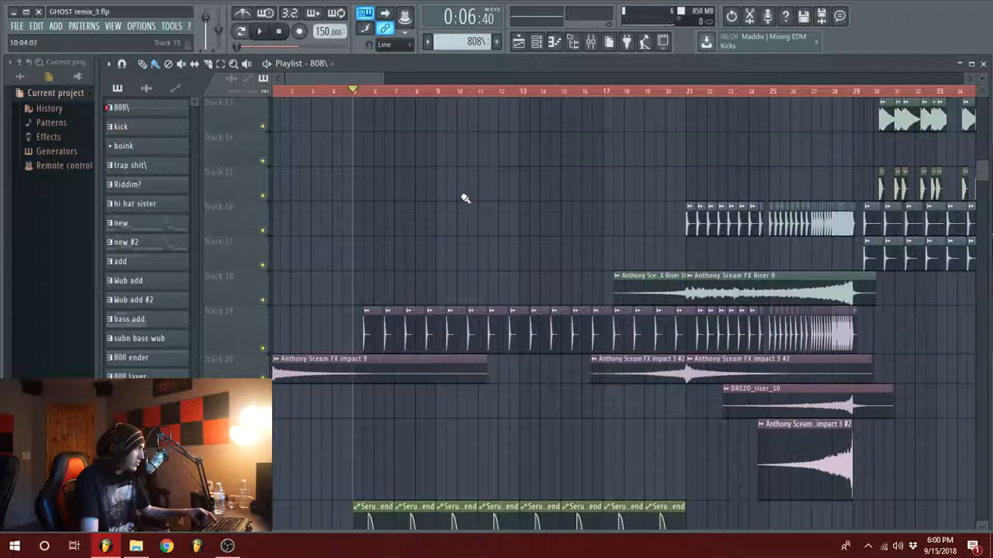
pyautogui.scroll(6, 453, 206)
pyautogui.scroll(4, 453, 205)
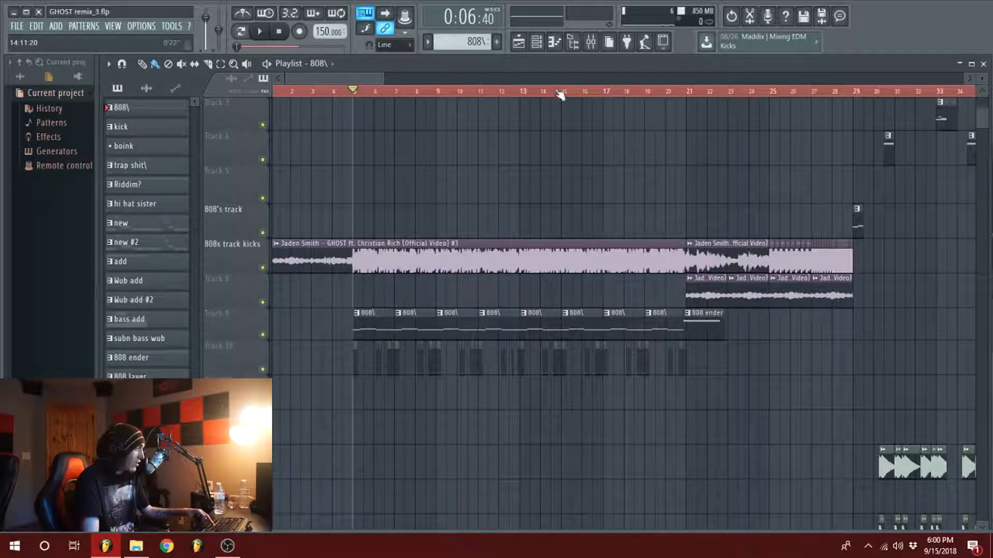
pyautogui.scroll(-3, 355, 76)
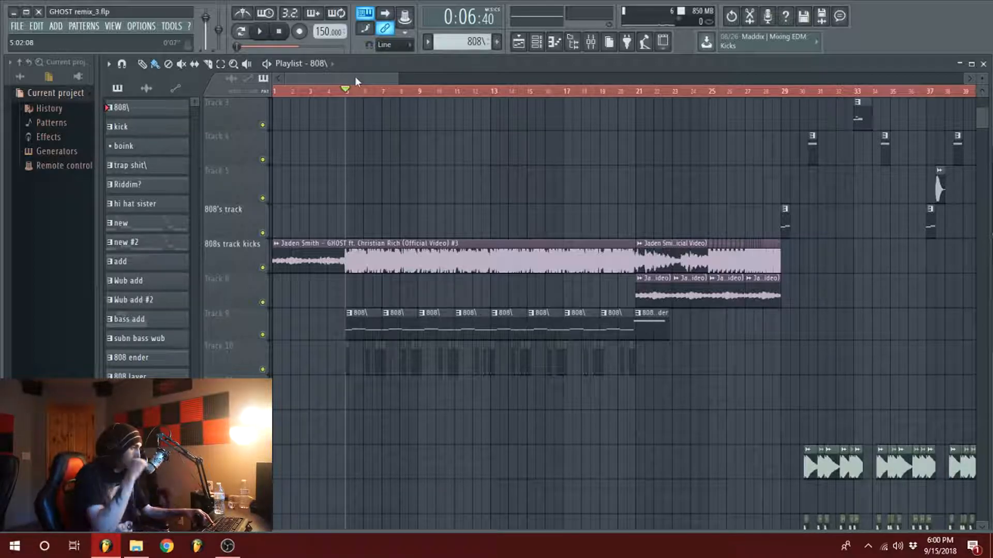
pyautogui.scroll(-1, 349, 76)
pyautogui.scroll(1, 349, 78)
pyautogui.scroll(2, 475, 193)
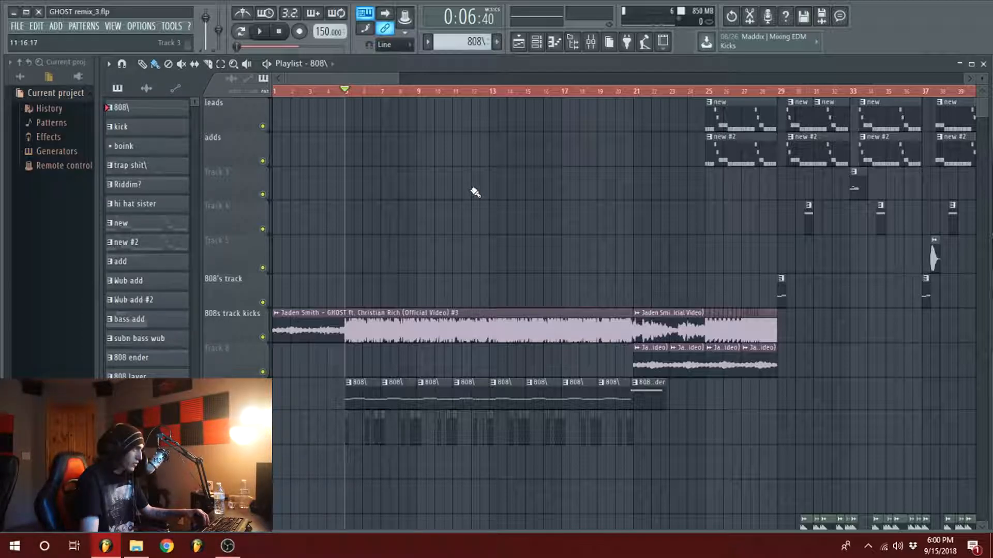
pyautogui.scroll(-7, 471, 192)
pyautogui.scroll(7, 620, 228)
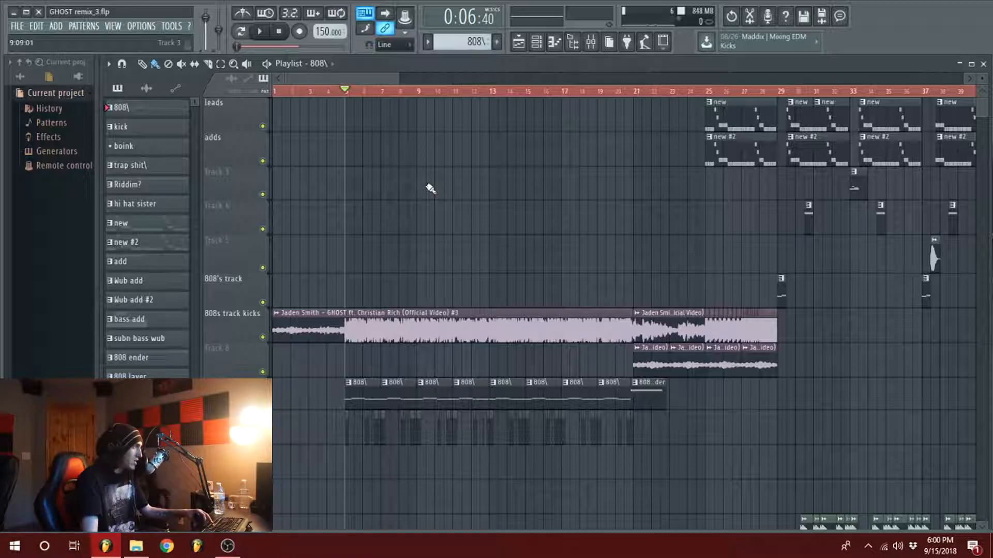
pyautogui.moveTo(398, 79); pyautogui.dragTo(417, 78)
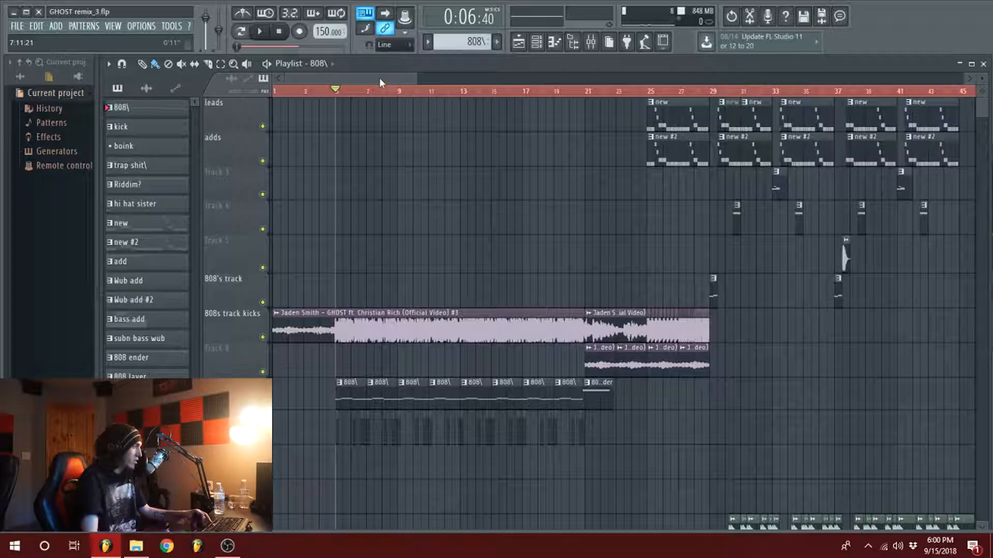
pyautogui.moveTo(415, 79); pyautogui.dragTo(421, 79)
pyautogui.scroll(-11, 505, 127)
# Step: Examine the build-up's clips closely and set the playback position to bar 21
pyautogui.moveTo(536, 92); pyautogui.dragTo(559, 91)
pyautogui.moveTo(416, 79); pyautogui.dragTo(398, 81)
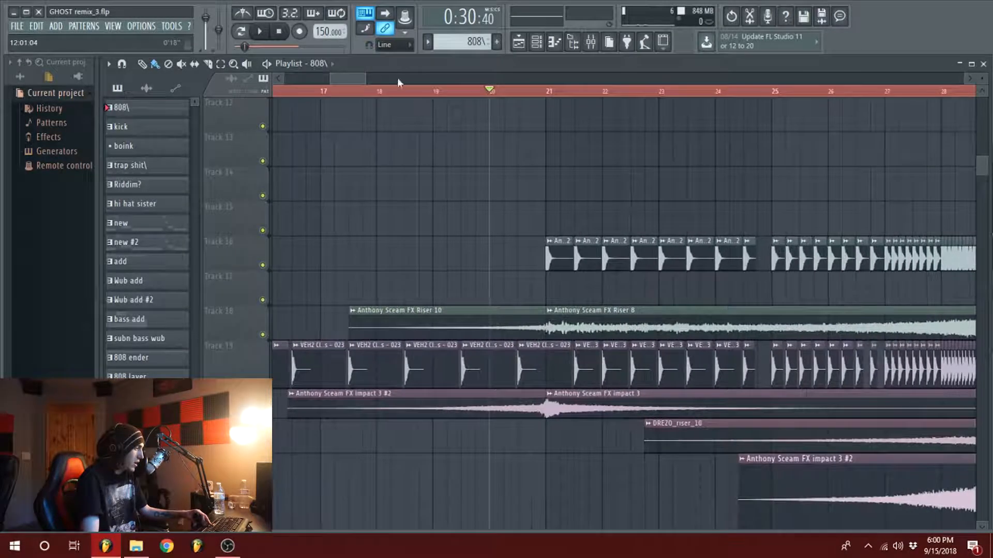
pyautogui.scroll(-2, 540, 331)
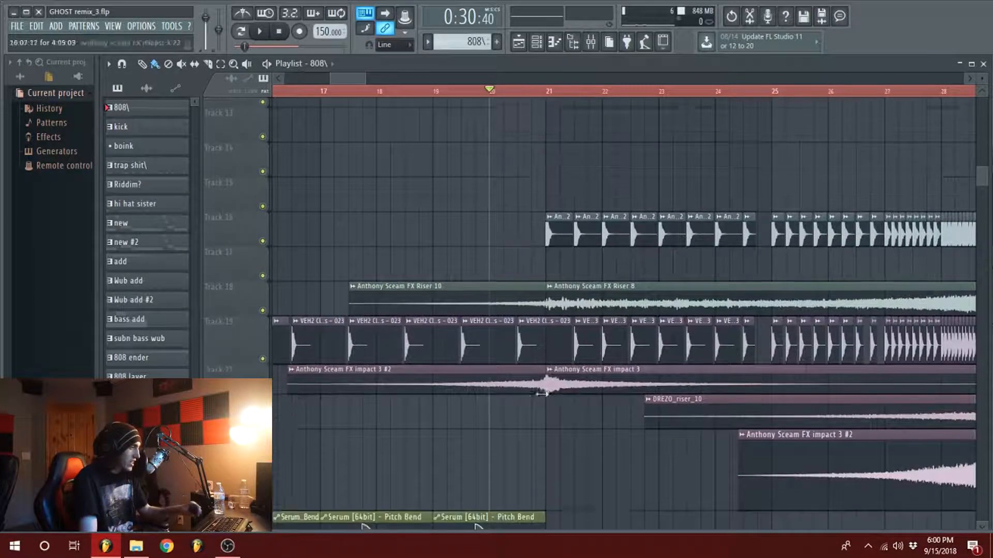
pyautogui.scroll(8, 558, 358)
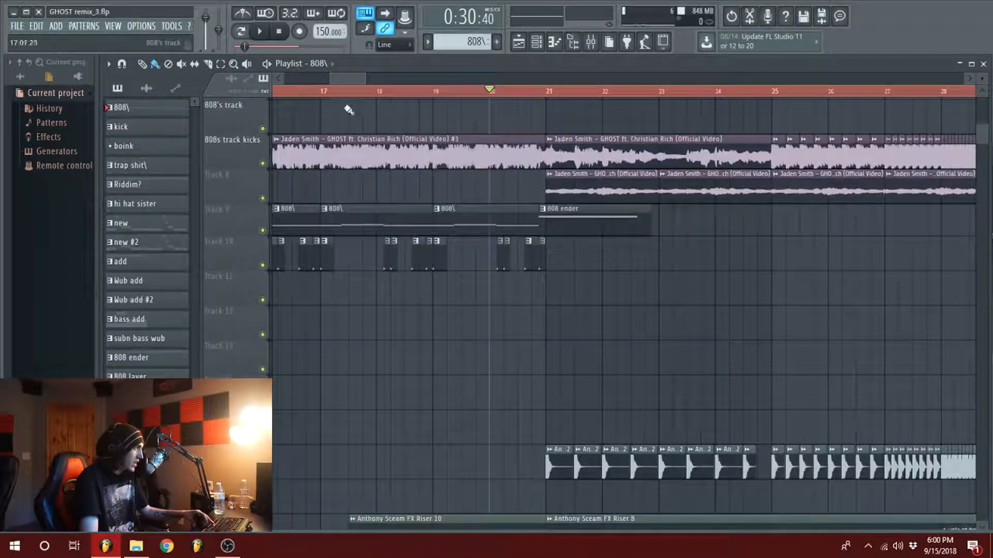
pyautogui.moveTo(365, 78); pyautogui.dragTo(372, 78)
pyautogui.click(426, 92)
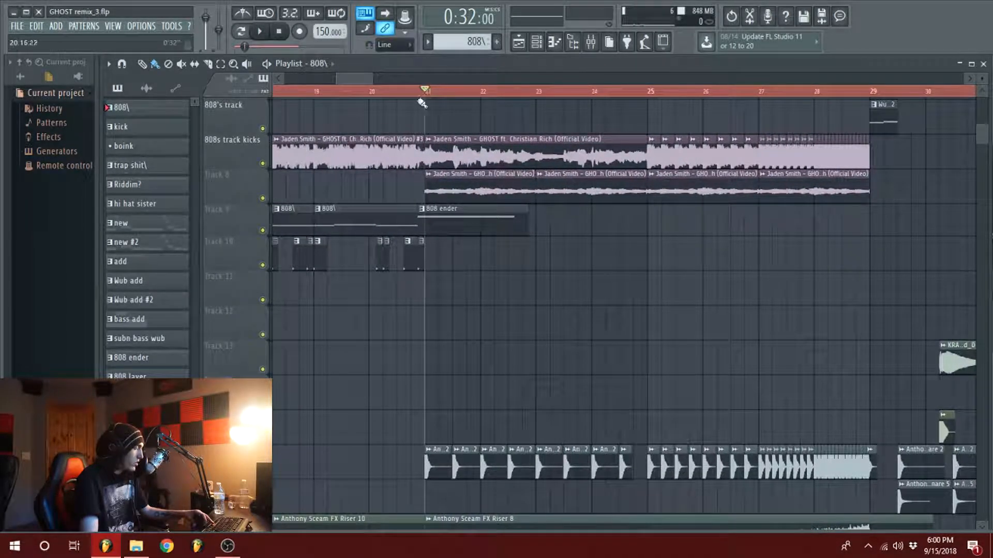
# Step: Solo the 808s track kicks track and play its GHOST sample from bar 21
pyautogui.rightClick(263, 164)
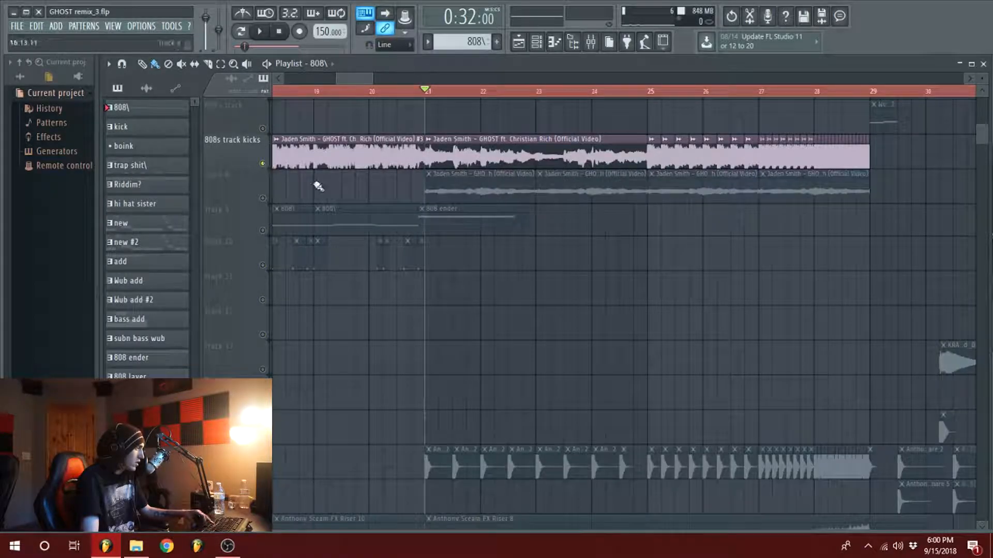
pyautogui.press('space')
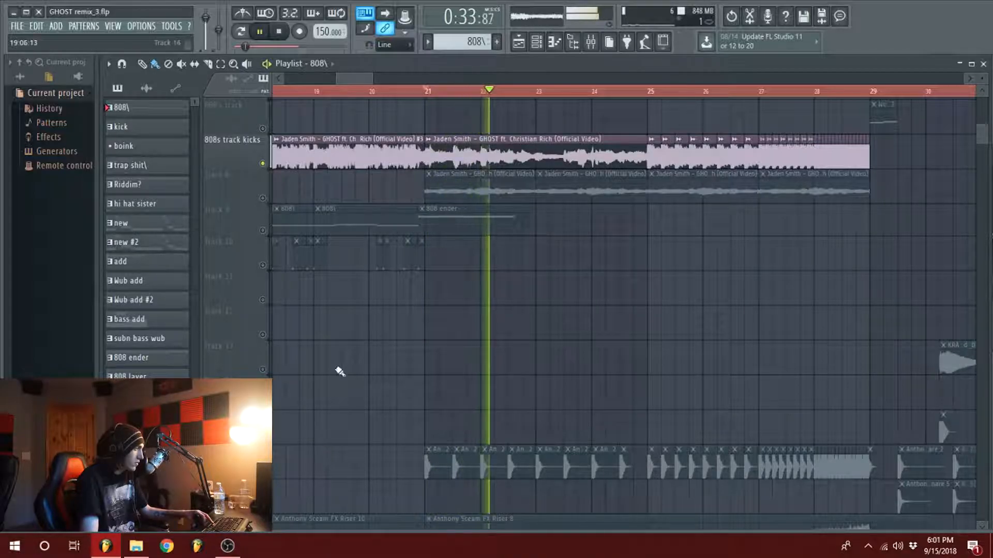
pyautogui.press('space')
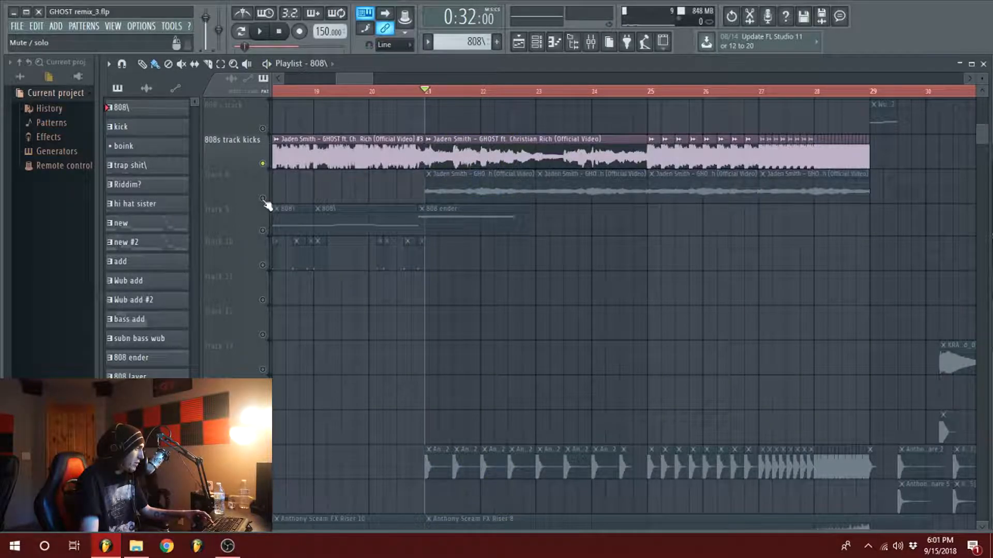
# Step: Unmute Track 8 and play its layered GHOST sample clips together with the soloed track from bar 21
pyautogui.click(263, 198)
pyautogui.press('space')
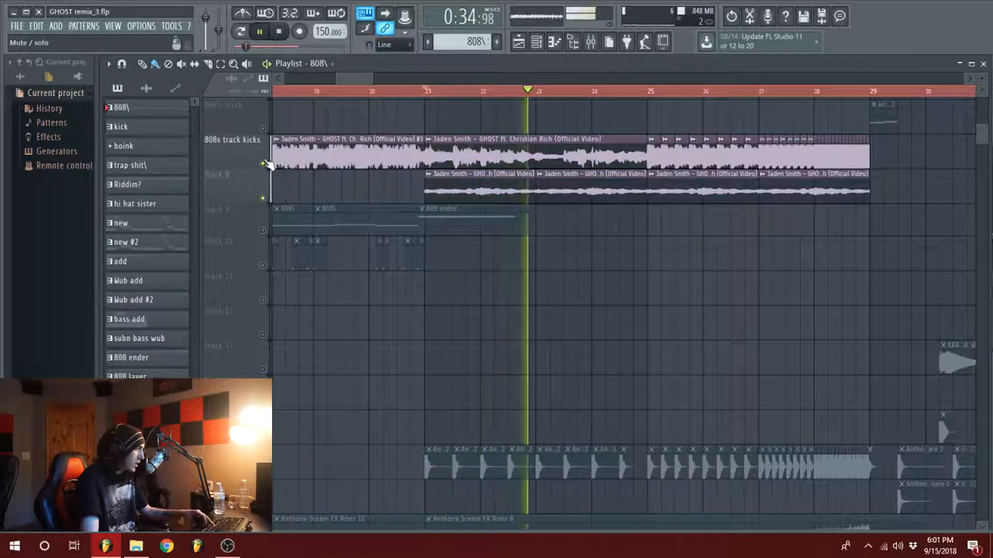
pyautogui.press('space')
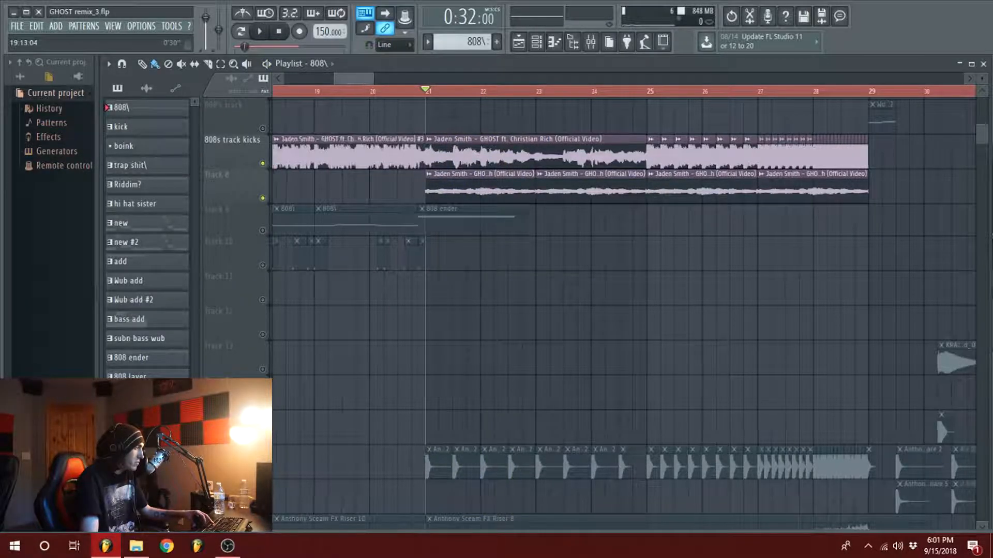
# Step: Examine where the GHOST sample clips on the 808s track kicks track and Track 8 sit across the arrangement
pyautogui.scroll(-4, 357, 91)
pyautogui.scroll(-2, 351, 75)
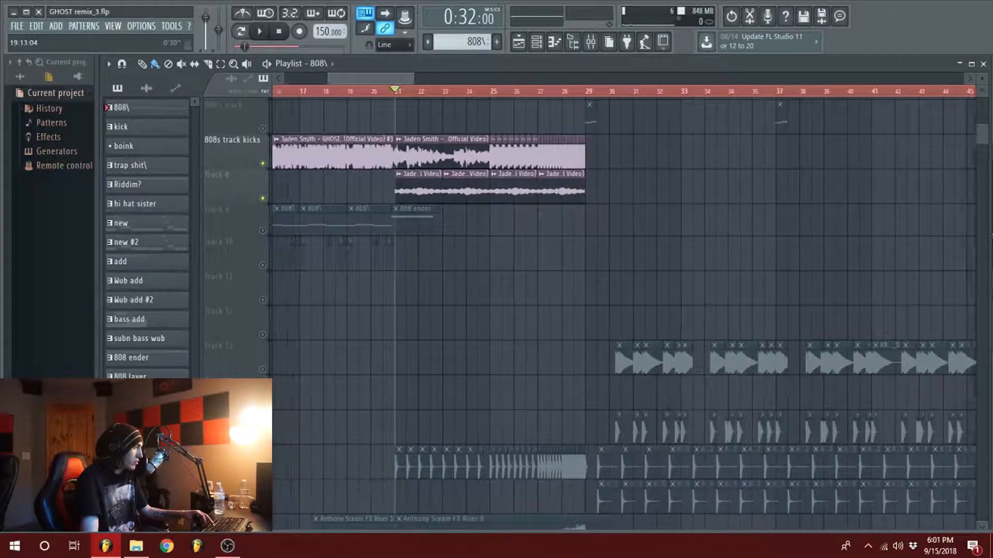
pyautogui.scroll(1, 358, 72)
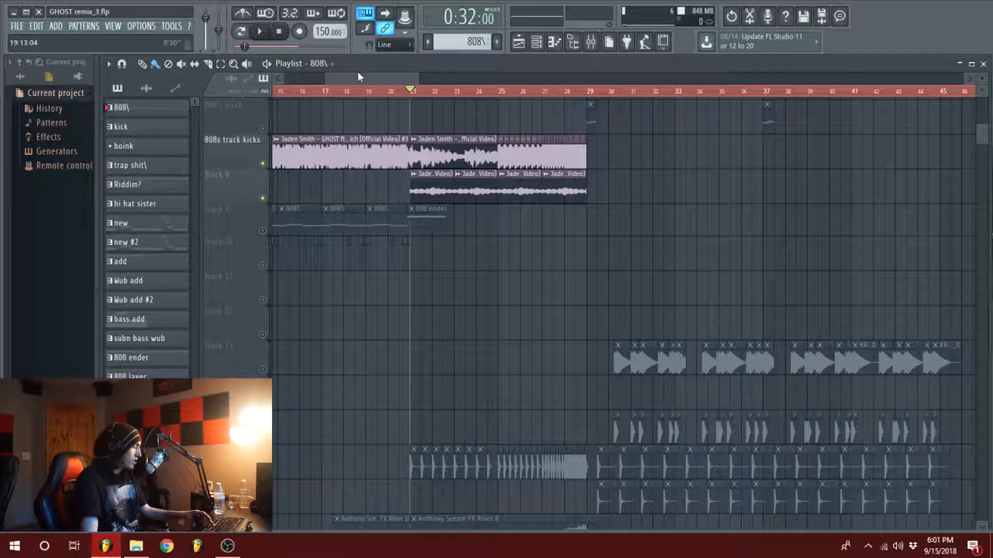
pyautogui.scroll(2, 474, 294)
pyautogui.scroll(-4, 467, 248)
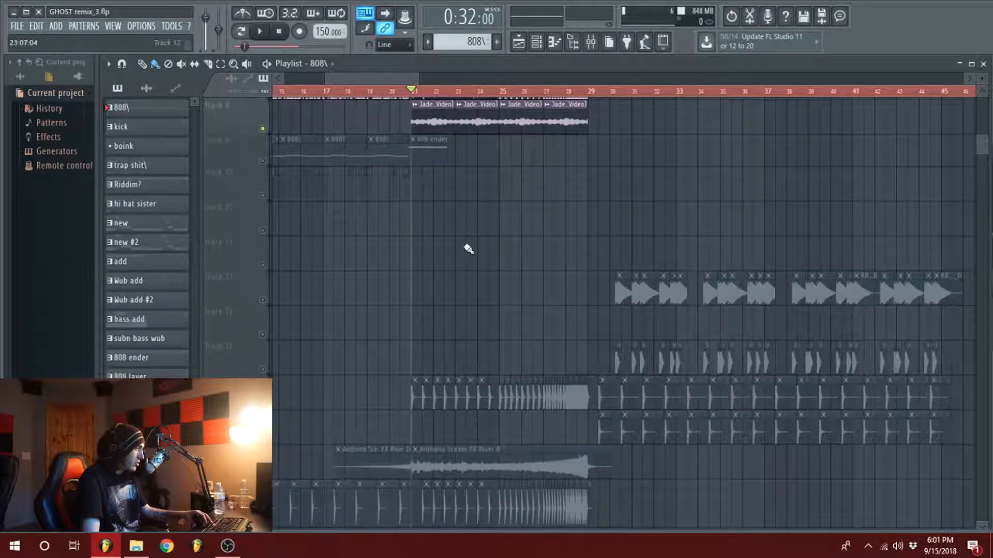
pyautogui.scroll(3, 414, 96)
pyautogui.scroll(5, 437, 126)
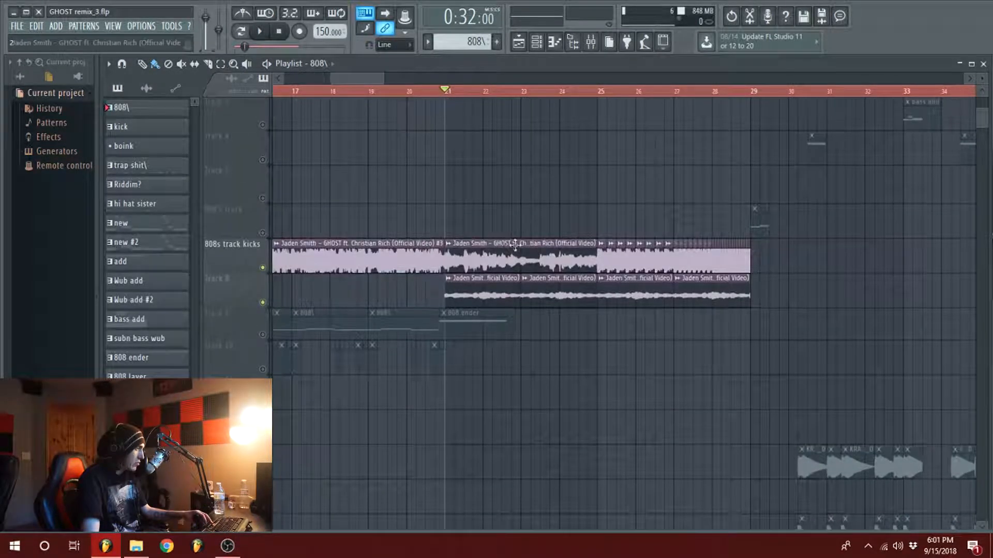
pyautogui.scroll(-4, 385, 91)
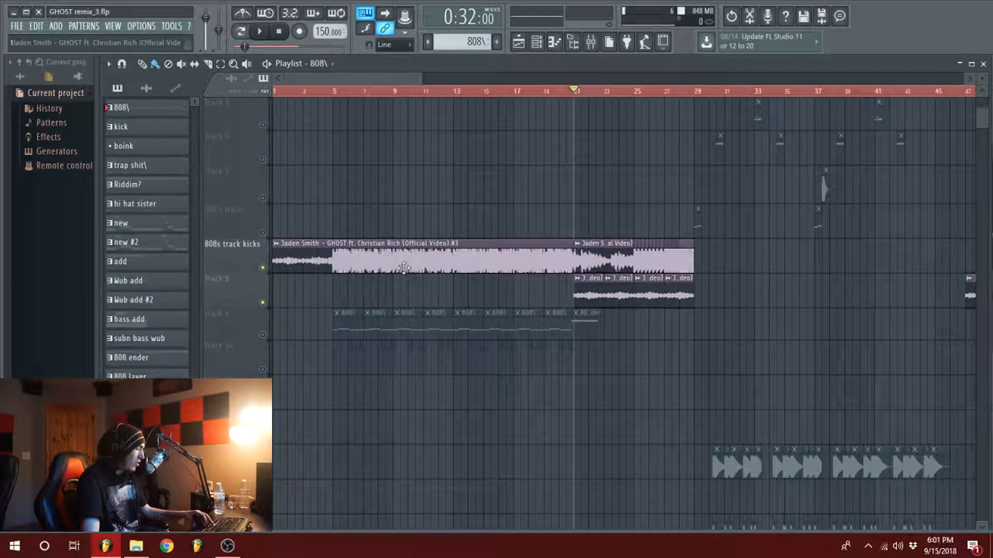
pyautogui.scroll(3, 398, 90)
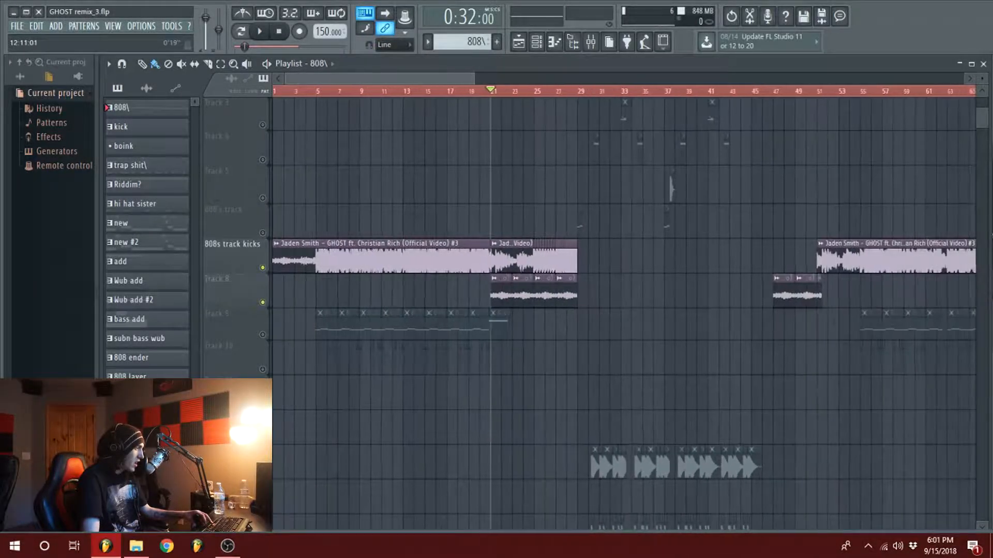
# Step: Examine how the lead and GHOST sample clips line up in the build-up between bars 21 and 29
pyautogui.scroll(3, 399, 89)
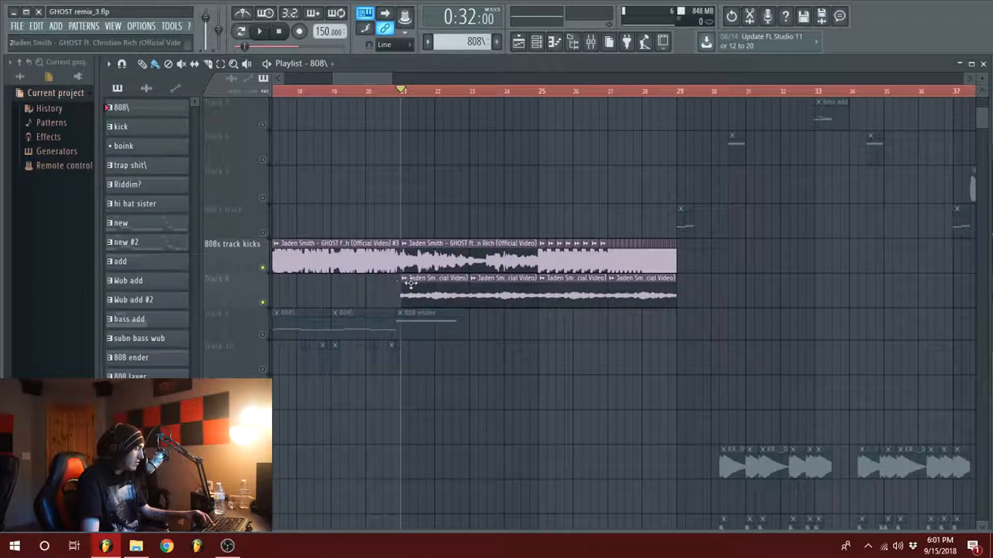
pyautogui.scroll(2, 525, 287)
pyautogui.scroll(1, 526, 287)
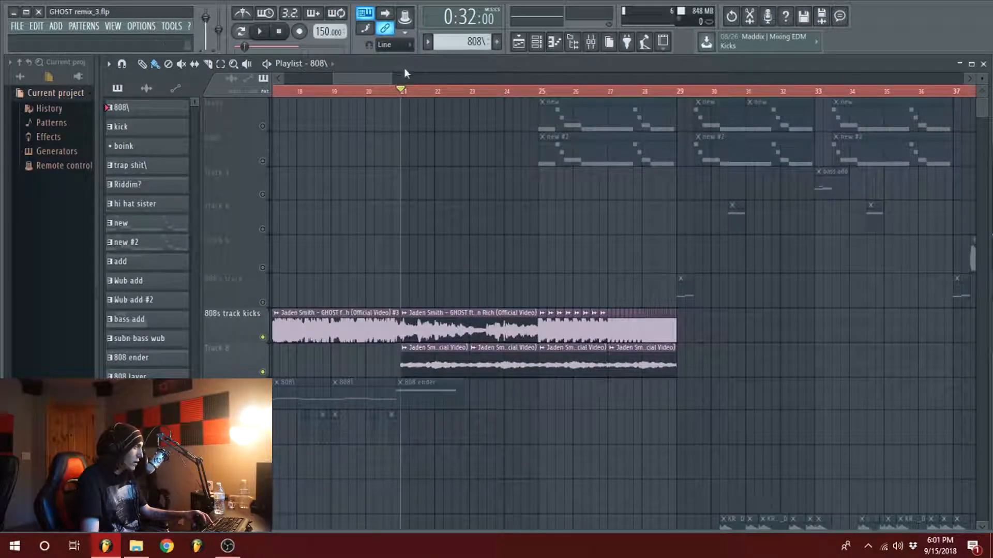
pyautogui.scroll(-3, 368, 77)
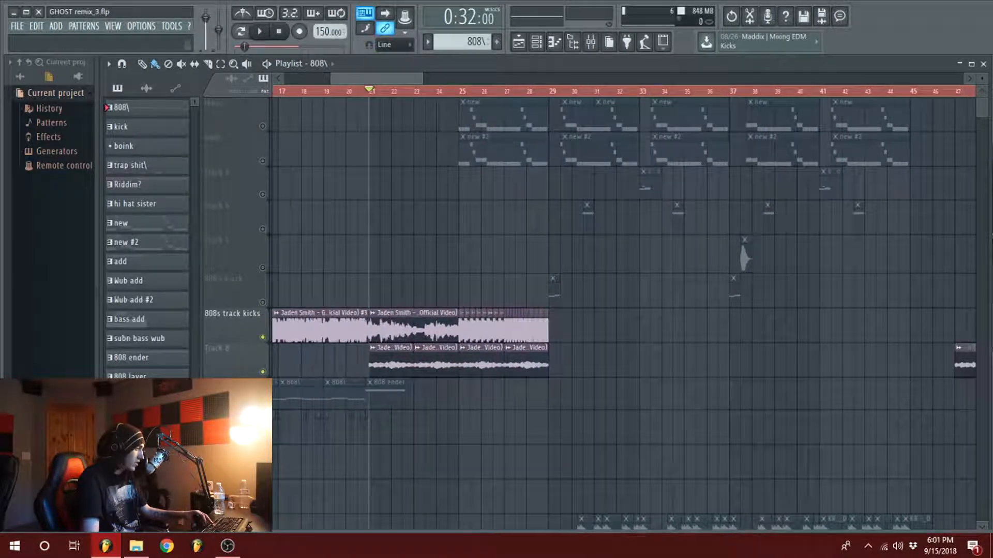
pyautogui.scroll(-4, 368, 76)
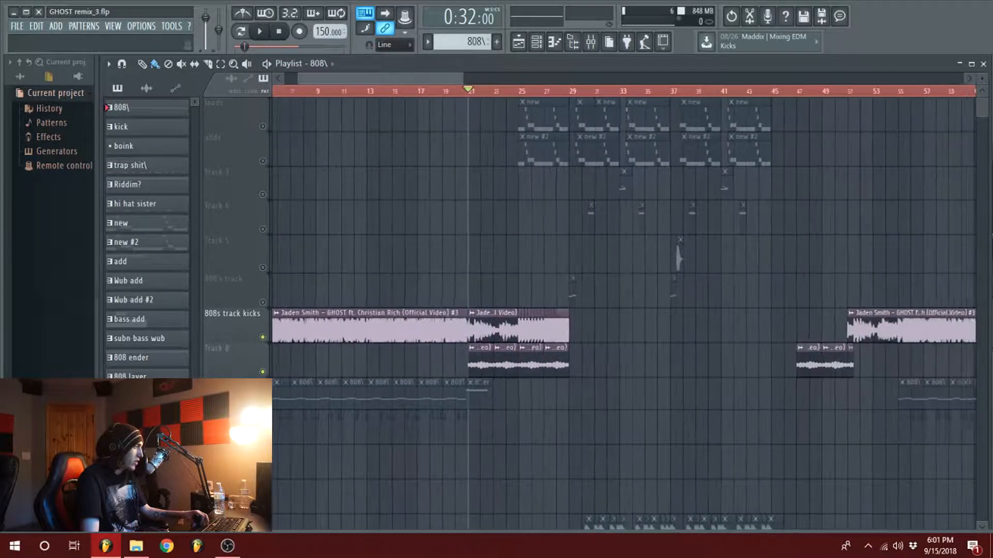
pyautogui.scroll(-2, 365, 77)
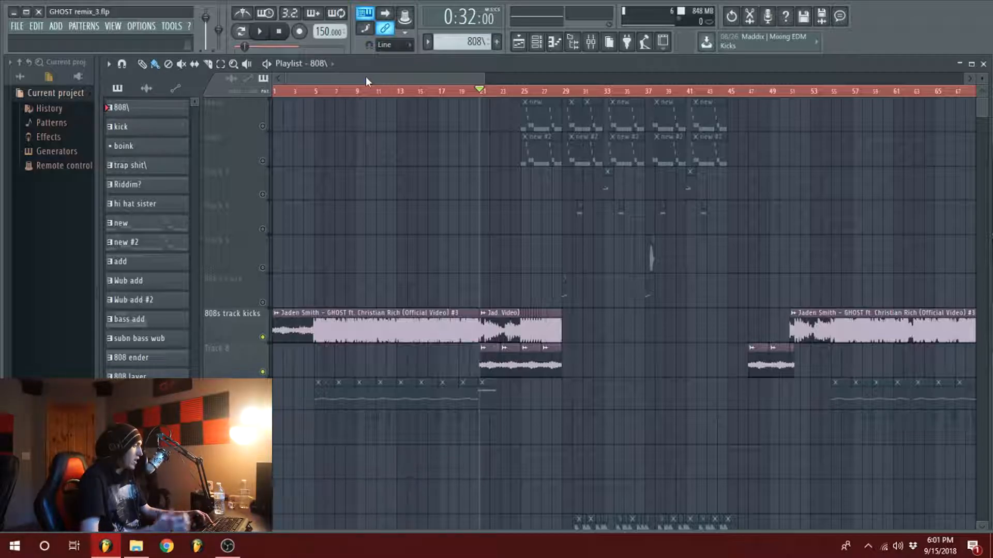
pyautogui.scroll(6, 365, 76)
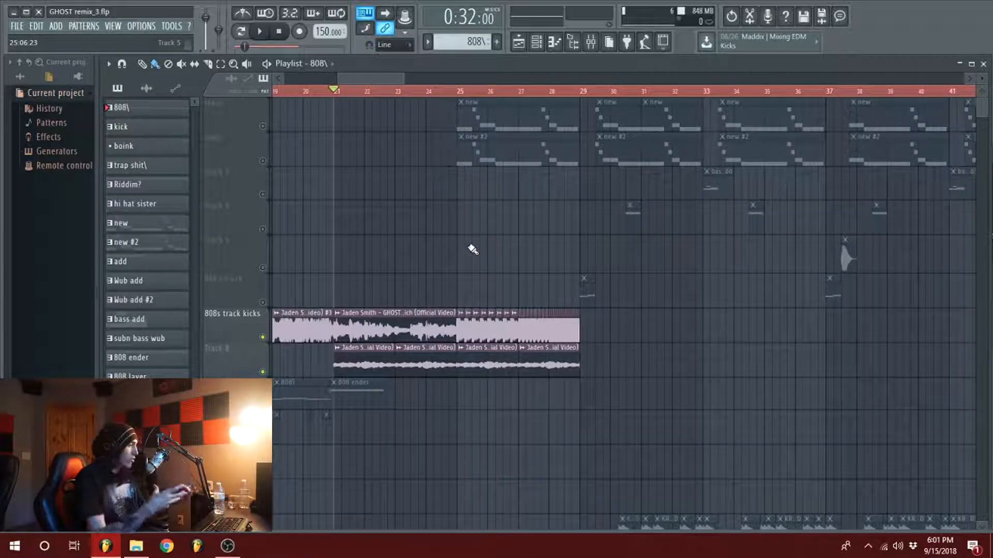
# Step: Unmute Track 9 and play its 808 ender clip together with the GHOST sample layers from bar 21
pyautogui.scroll(-4, 444, 241)
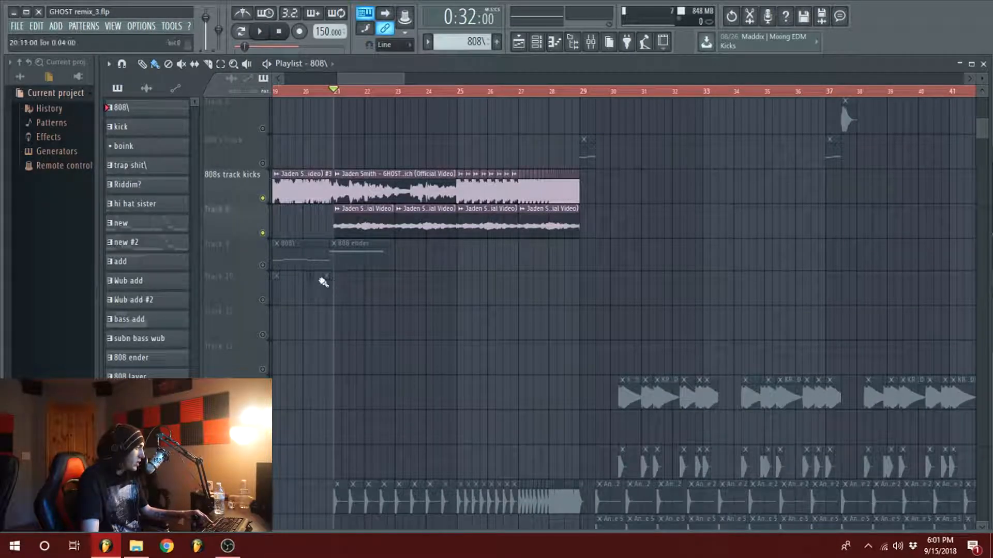
pyautogui.click(263, 266)
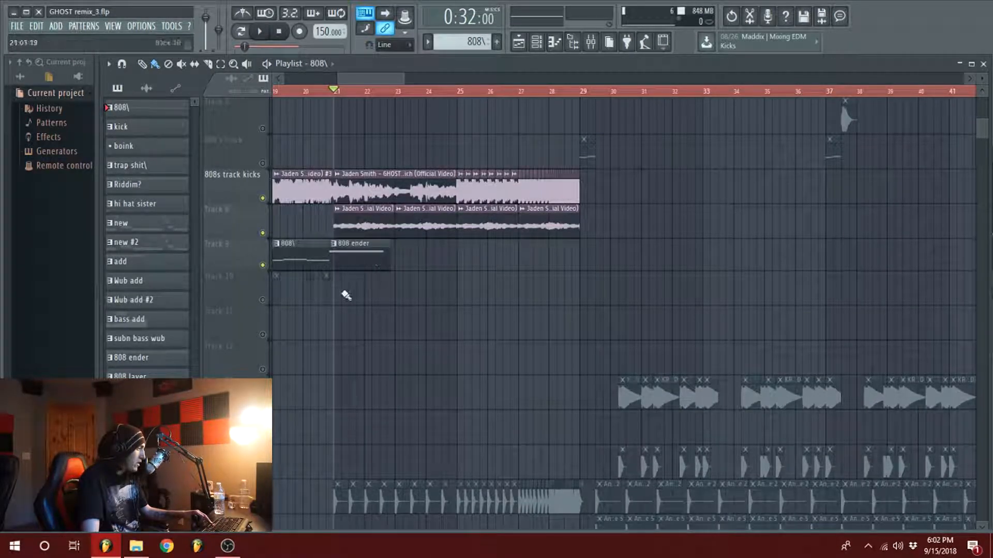
pyautogui.press('space')
pyautogui.press('space')
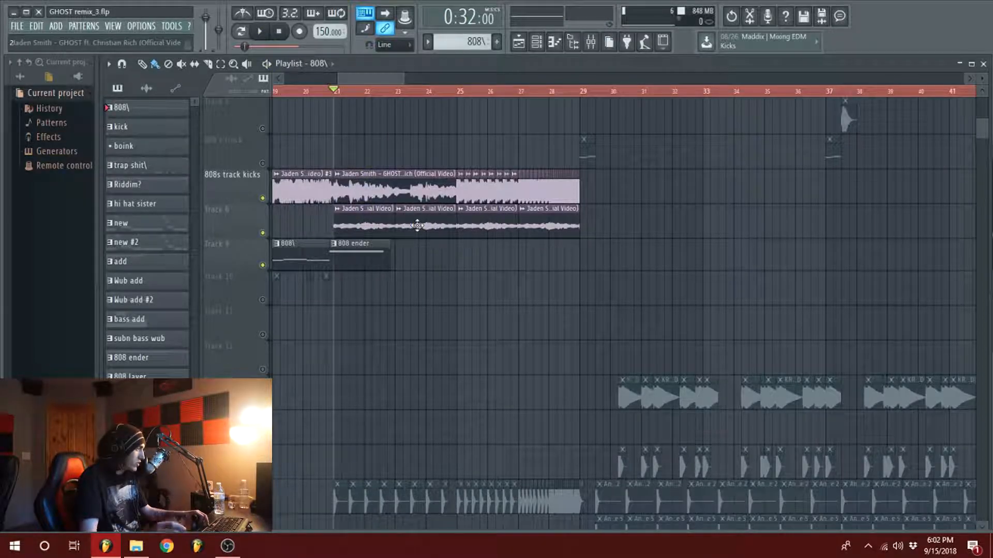
# Step: Solo the 808s track kicks track and play its chopped GHOST sample from bar 25
pyautogui.scroll(2, 414, 228)
pyautogui.scroll(-2, 450, 206)
pyautogui.click(458, 92)
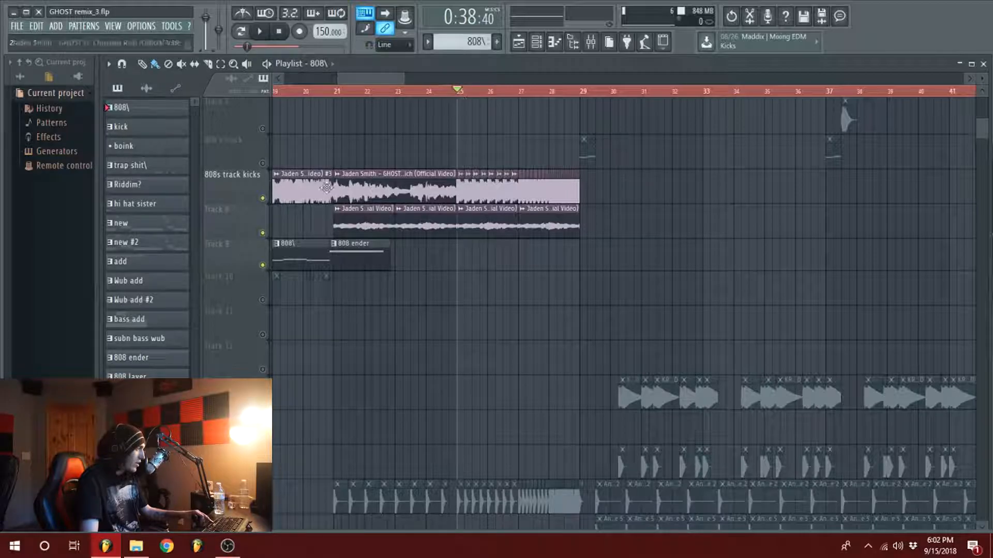
pyautogui.rightClick(265, 199)
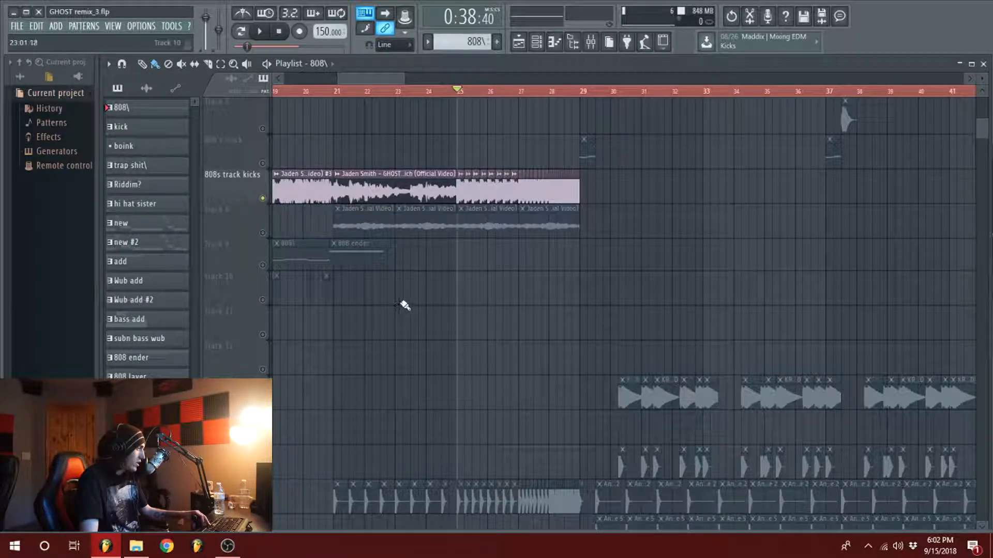
pyautogui.press('space')
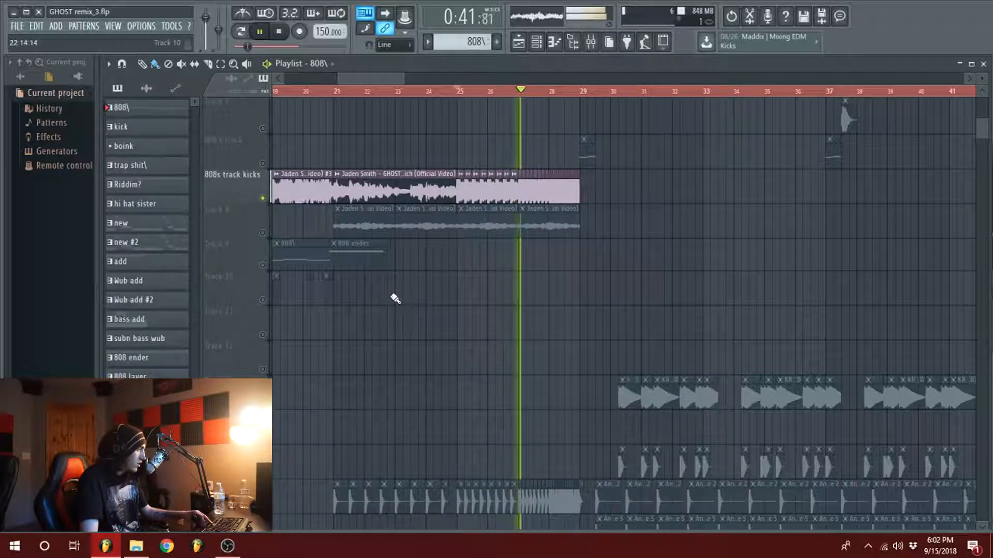
pyautogui.press('space')
# Step: Play Track 8's GHOST sample layer on its own from bar 25, ending with all tracks unmuted
pyautogui.keyDown('ctrl'); pyautogui.click(263, 233); pyautogui.keyUp('ctrl')
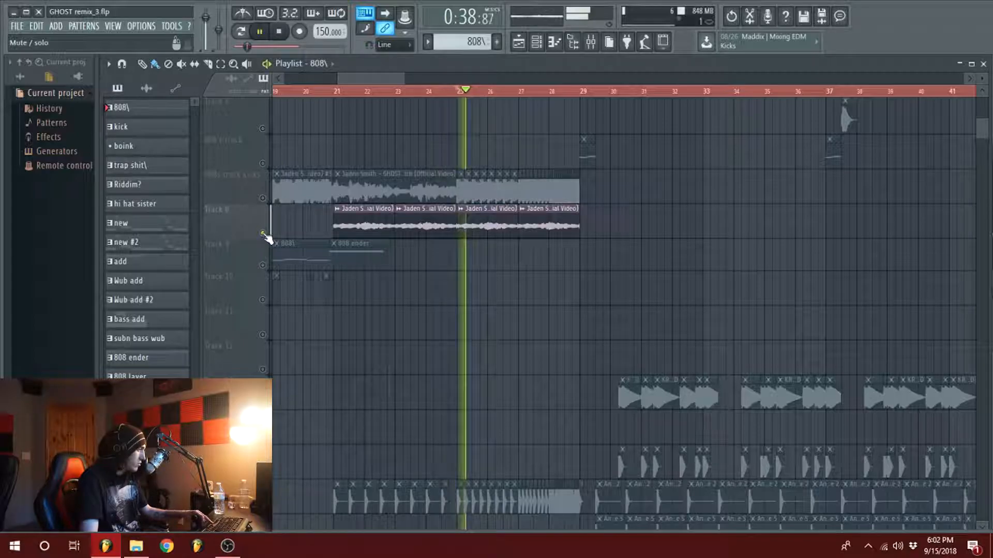
pyautogui.press('space')
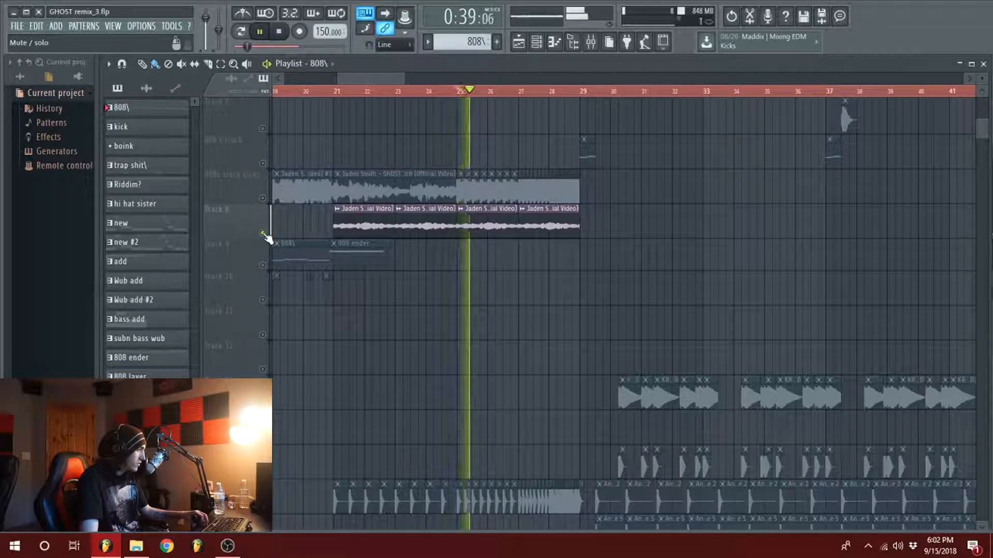
pyautogui.press('space')
pyautogui.keyDown('ctrl'); pyautogui.click(263, 233); pyautogui.keyUp('ctrl')
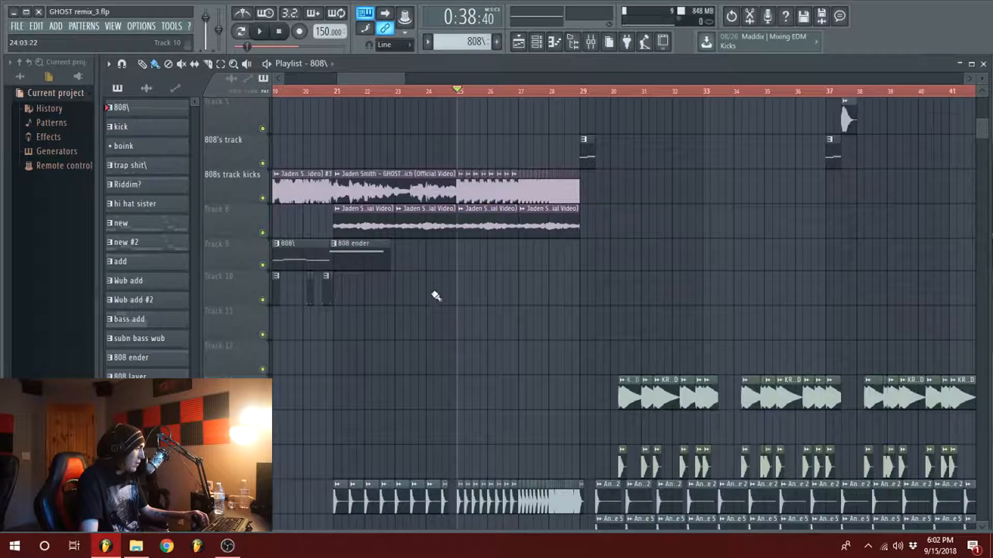
# Step: Find the build-up's effect clips and audition Track 18's Anthony Sceam FX Riser 8 in solo, ending with all tracks unmuted
pyautogui.scroll(-5, 432, 290)
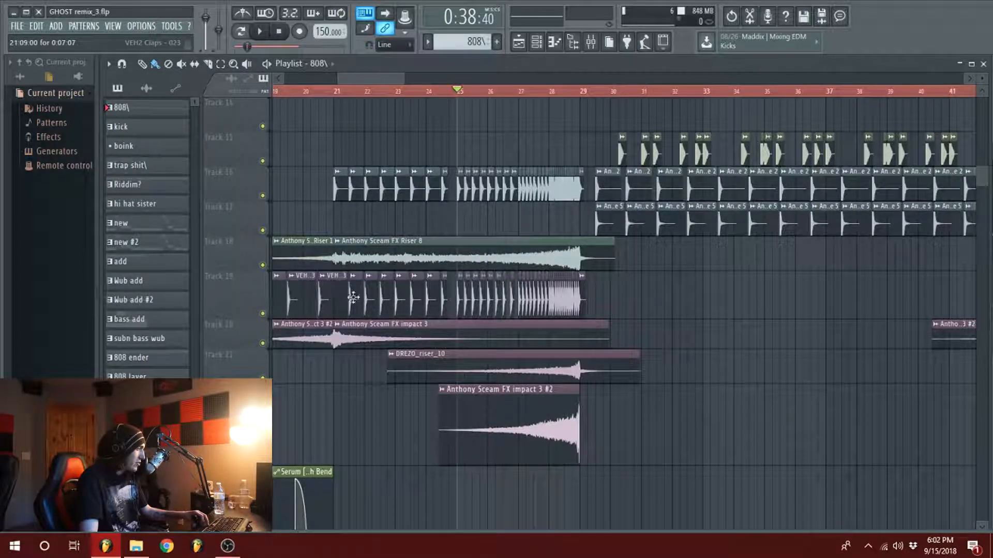
pyautogui.scroll(-3, 398, 83)
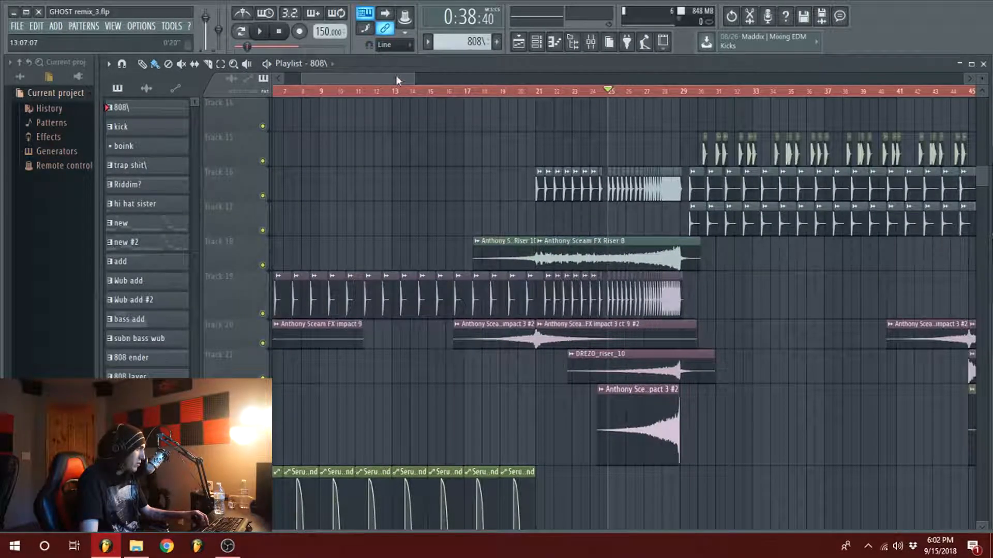
pyautogui.scroll(4, 397, 81)
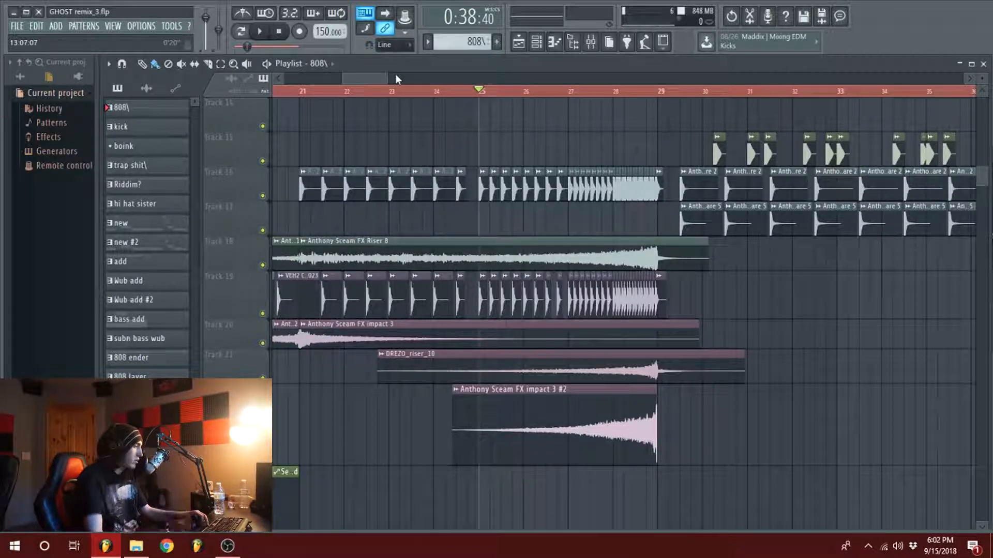
pyautogui.scroll(-5, 501, 204)
pyautogui.scroll(2, 563, 280)
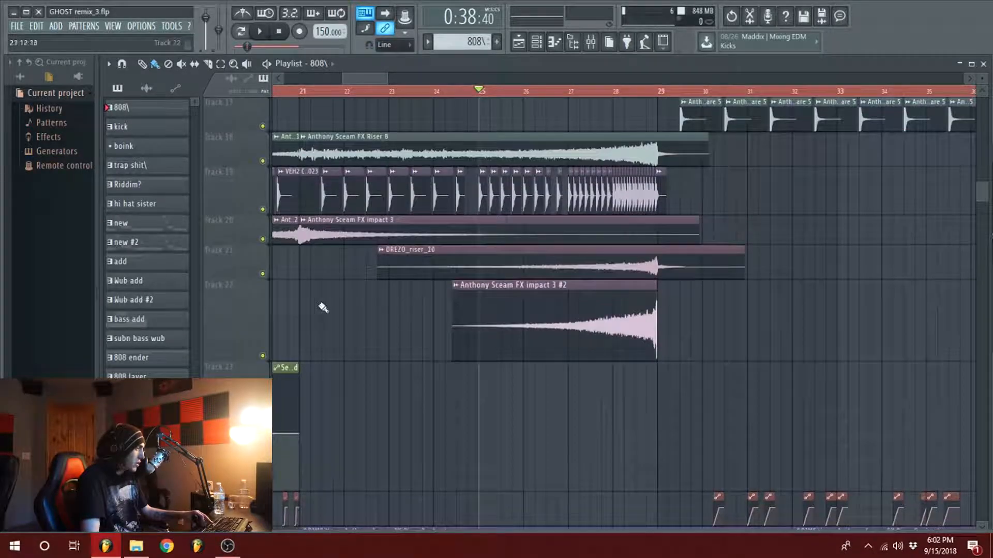
pyautogui.keyDown('ctrl'); pyautogui.click(262, 160); pyautogui.keyUp('ctrl')
pyautogui.press('space')
# Step: Audition the DREZO_riser_10 clip on Track 21 in solo, ending with all tracks unmuted
pyautogui.press('space')
pyautogui.keyDown('ctrl'); pyautogui.click(262, 161); pyautogui.keyUp('ctrl')
pyautogui.keyDown('ctrl'); pyautogui.click(262, 274); pyautogui.keyUp('ctrl')
pyautogui.press('space')
pyautogui.press('space')
pyautogui.keyDown('ctrl'); pyautogui.click(263, 274); pyautogui.keyUp('ctrl')
# Step: Audition the Anthony Sceam FX impact 3 #2 clip on Track 22 in solo, ending with all tracks unmuted
pyautogui.rightClick(263, 355)
pyautogui.press('Escape')
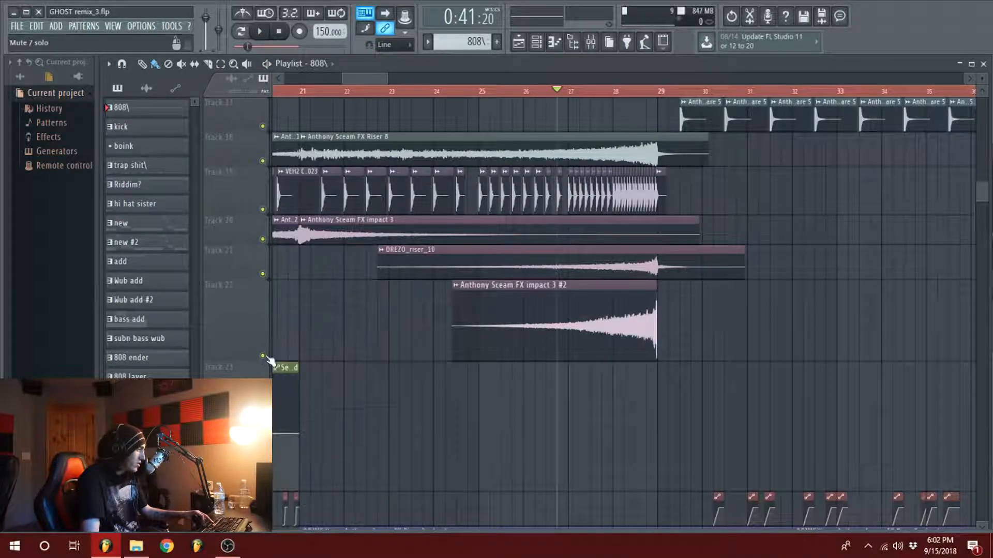
pyautogui.keyDown('ctrl'); pyautogui.click(263, 356); pyautogui.keyUp('ctrl')
pyautogui.press('space')
pyautogui.press('space')
pyautogui.keyDown('ctrl'); pyautogui.click(262, 356); pyautogui.keyUp('ctrl')
# Step: Audition Track 16's Anthony Sceam Snare 2 roll in solo from bar 21, ending with all tracks unmuted
pyautogui.scroll(6, 485, 334)
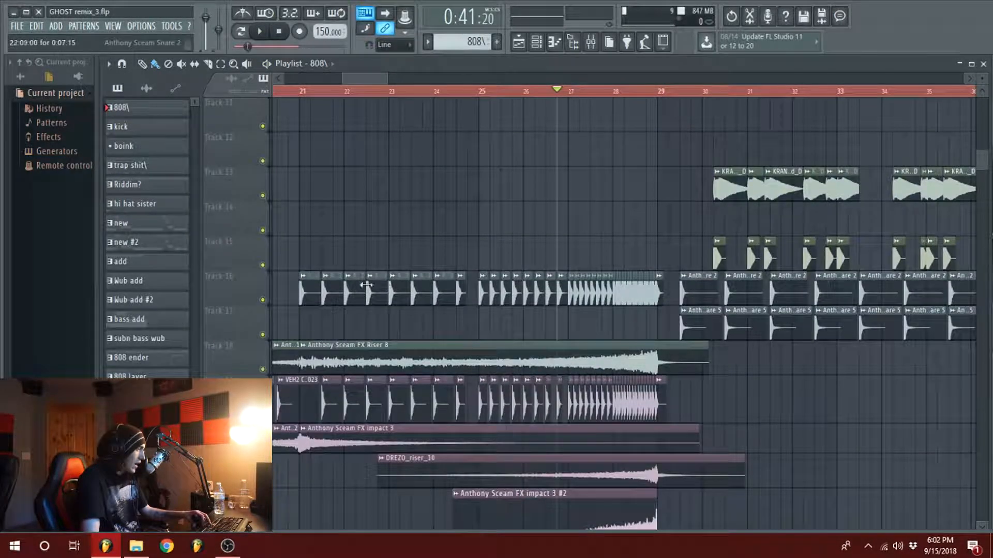
pyautogui.click(301, 92)
pyautogui.keyDown('ctrl'); pyautogui.click(262, 300); pyautogui.keyUp('ctrl')
pyautogui.press('space')
pyautogui.press('space')
pyautogui.keyDown('ctrl'); pyautogui.click(263, 300); pyautogui.keyUp('ctrl')
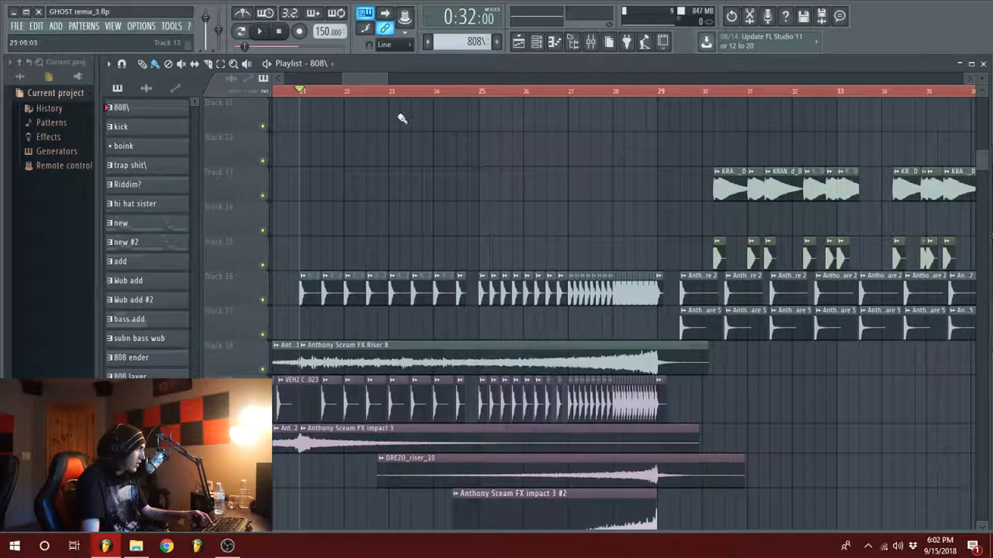
# Step: Set the playback position to bar 28 and examine the DJMFilter and channel pitch automation clips behind the snare roll
pyautogui.scroll(3, 457, 132)
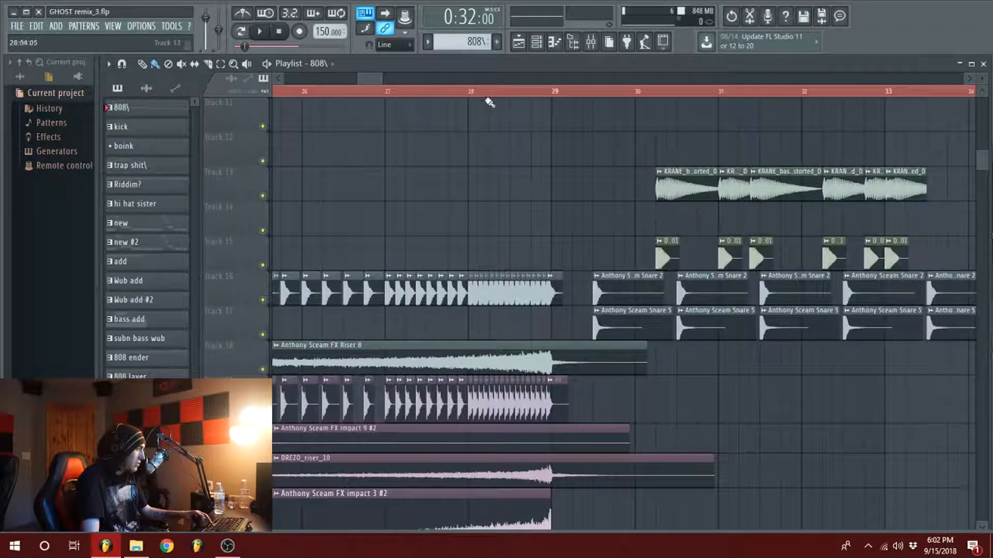
pyautogui.click(470, 92)
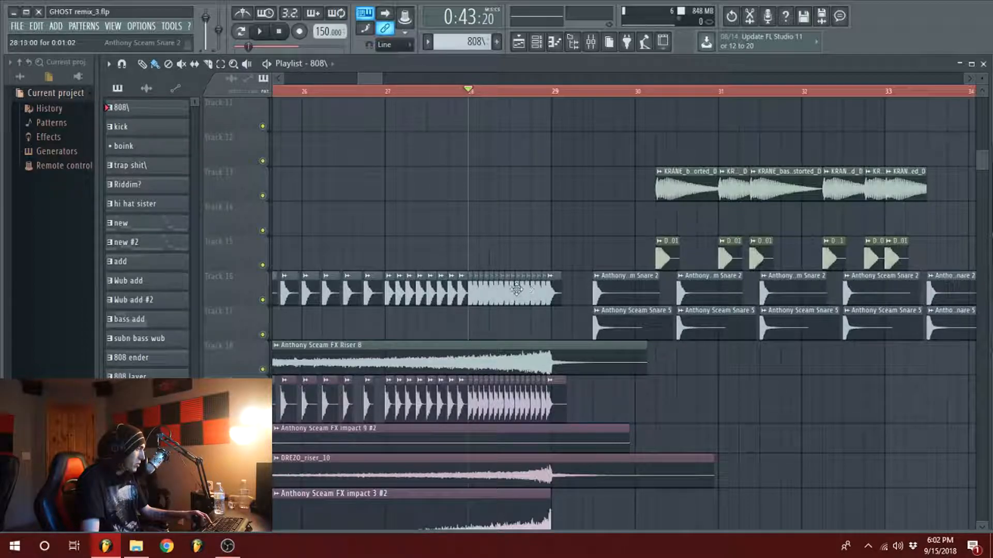
pyautogui.scroll(-8, 476, 268)
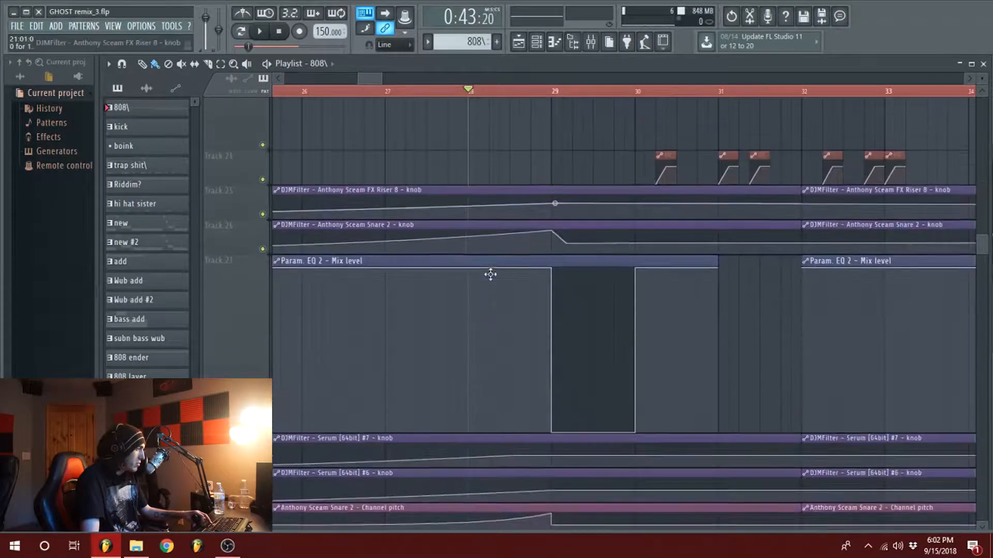
pyautogui.scroll(-2, 478, 271)
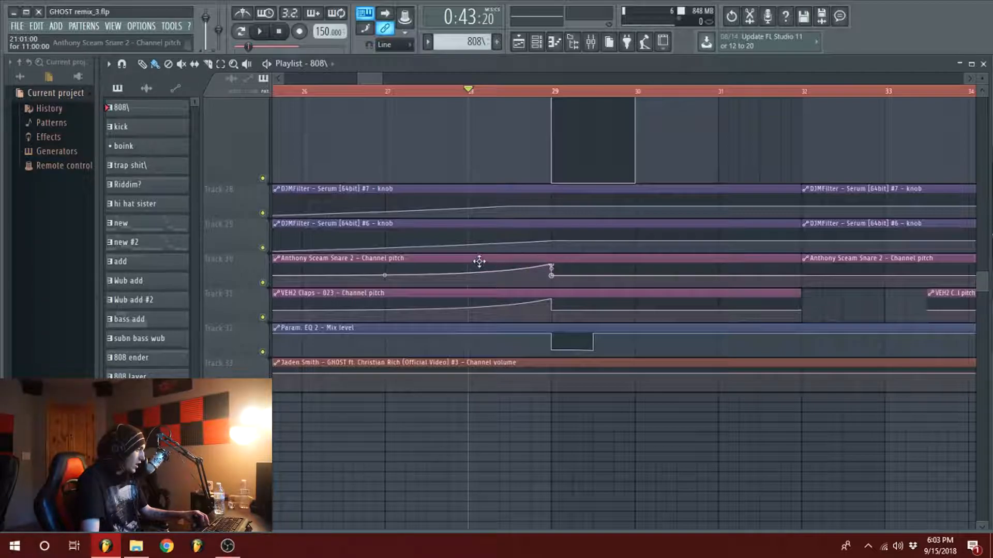
pyautogui.scroll(6, 479, 262)
# Step: Open the mixer and look through the effect chains of inserts 3 to 8 for a DJMFilter
pyautogui.click(589, 43)
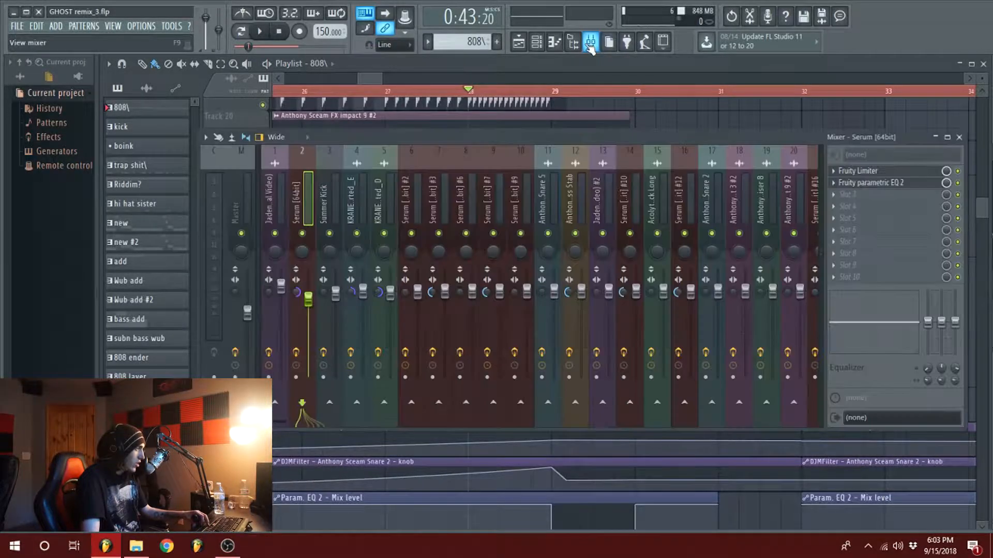
pyautogui.moveTo(575, 140); pyautogui.dragTo(606, 135)
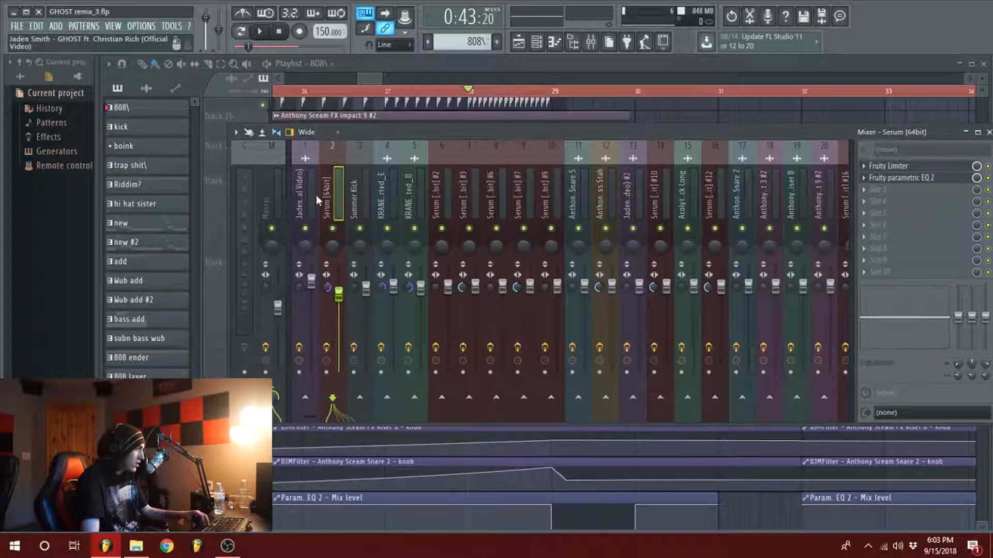
pyautogui.click(367, 190)
pyautogui.click(395, 196)
pyautogui.click(415, 198)
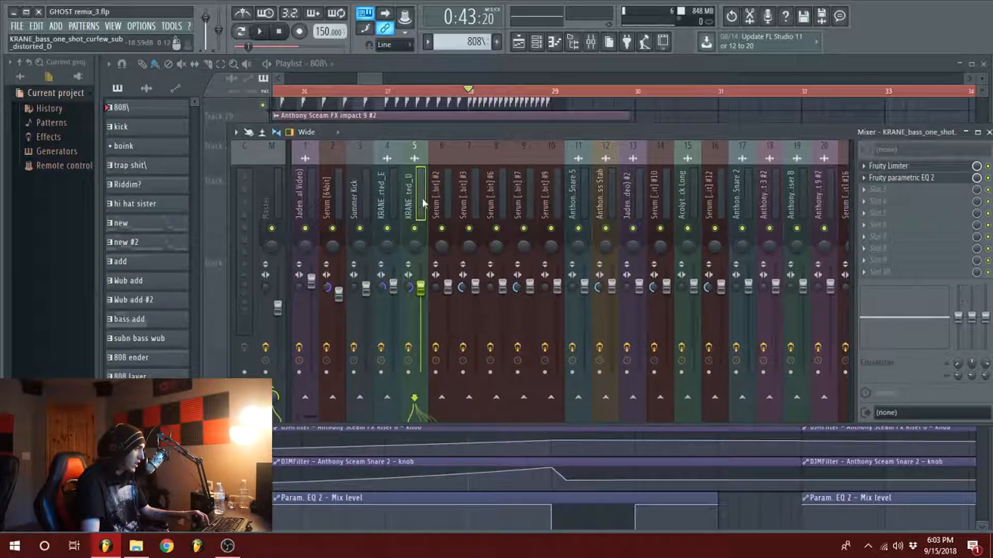
pyautogui.click(447, 198)
pyautogui.click(477, 198)
pyautogui.click(506, 197)
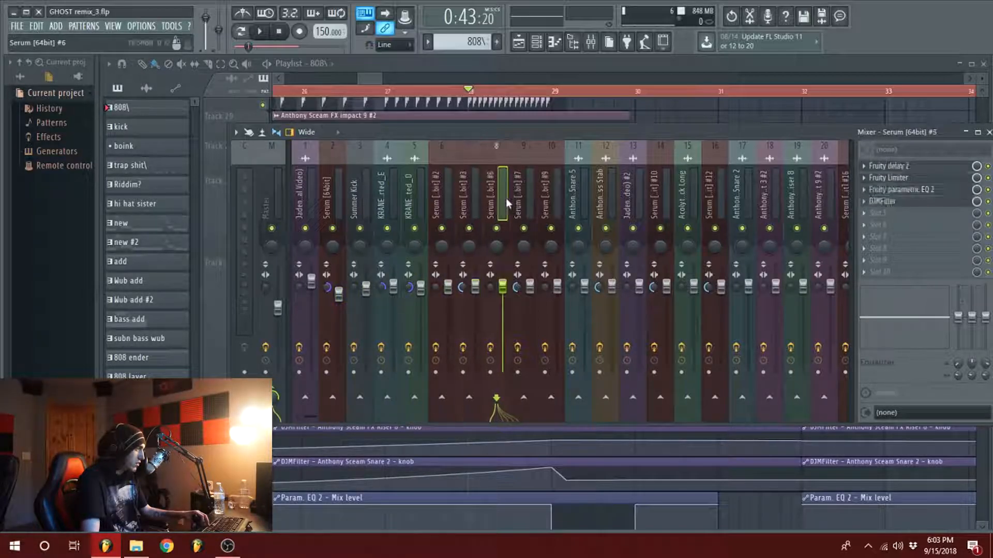
# Step: Open the DJMFilter on the Serum [64bit] #6 insert and show the options for the last tweaked parameter
pyautogui.click(889, 201)
pyautogui.moveTo(246, 202); pyautogui.dragTo(453, 177)
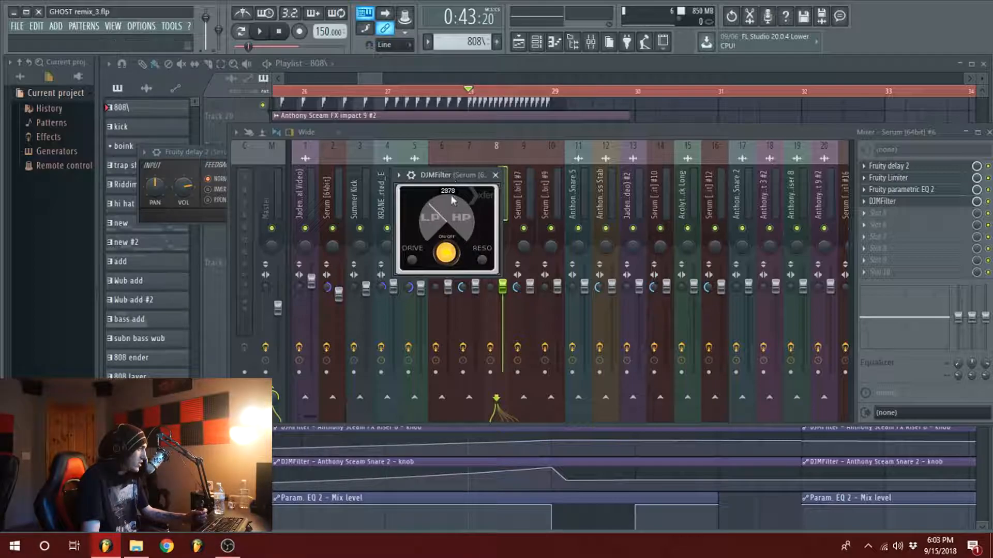
pyautogui.click(171, 26)
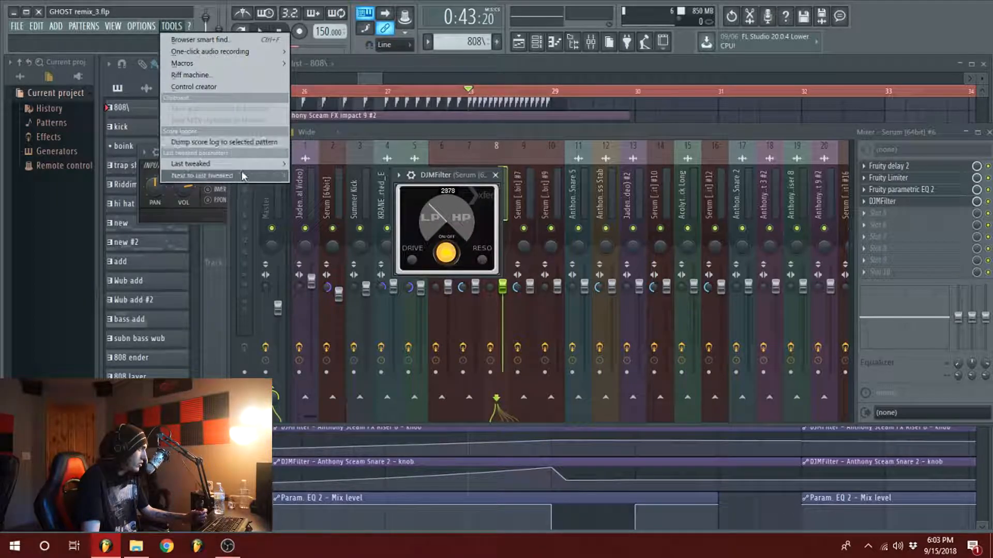
pyautogui.moveTo(243, 164)
pyautogui.click(337, 235)
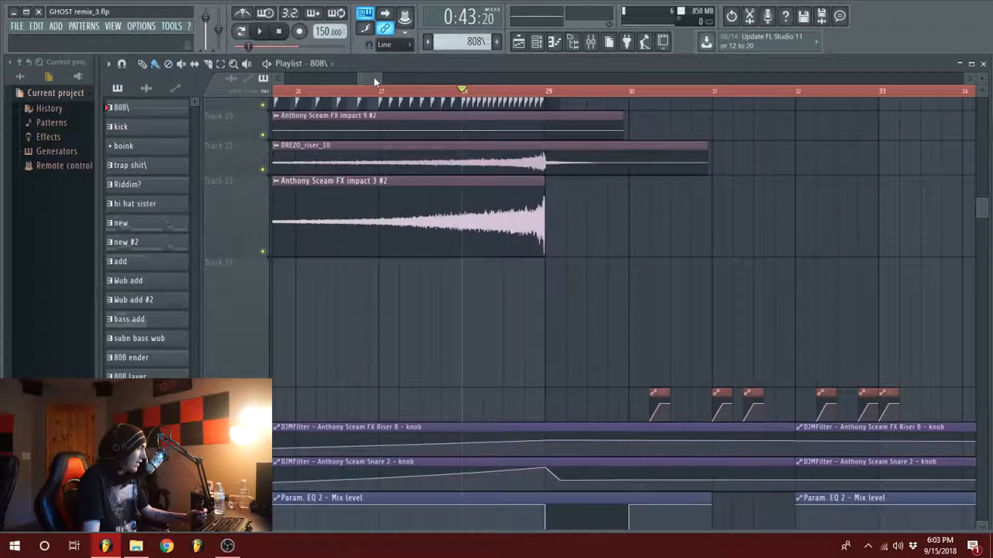
# Step: Examine the build-up's riser, snare, sample and lead clips leading up to bar 29
pyautogui.scroll(-2, 507, 335)
pyautogui.scroll(4, 508, 335)
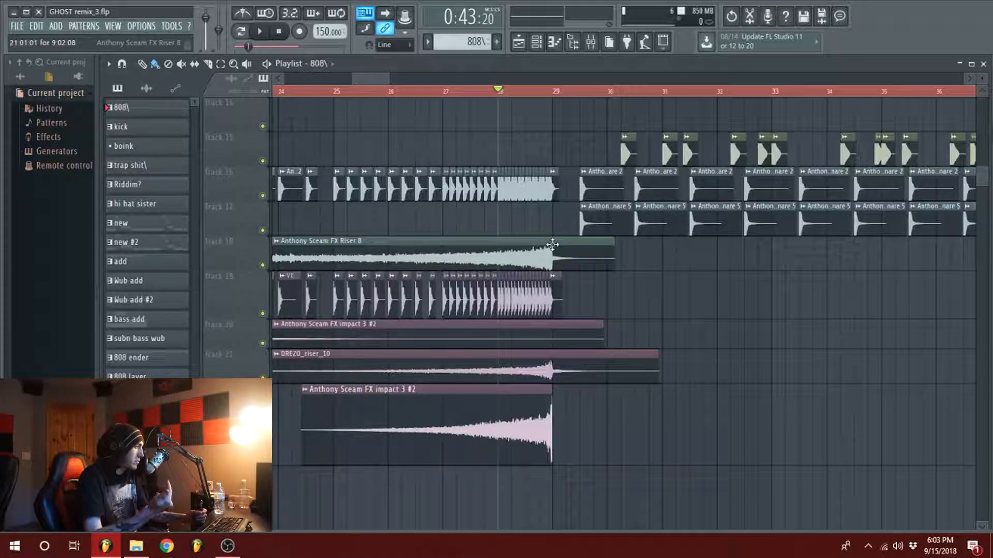
pyautogui.scroll(10, 472, 390)
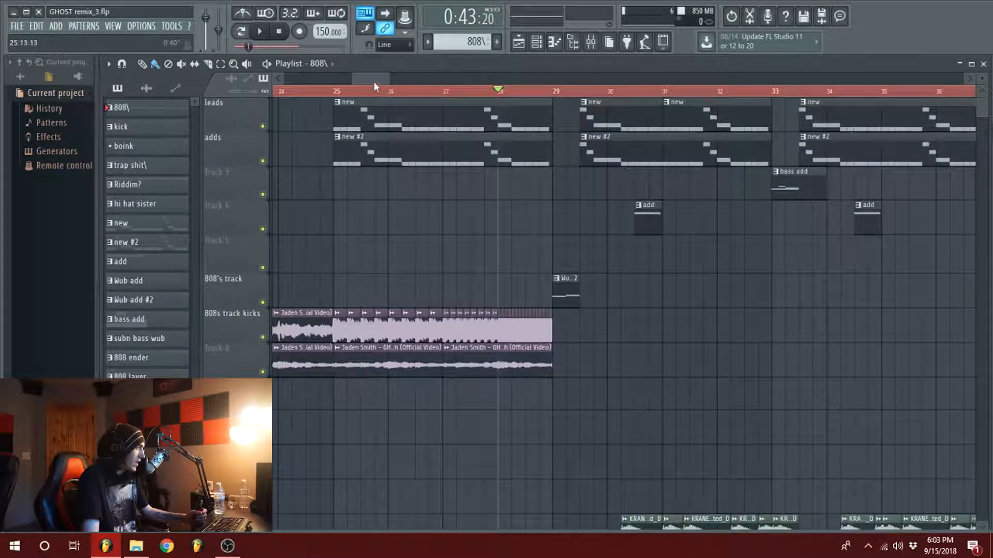
# Step: Set the playback position to bar 25, at the start of the build-up's lead clips
pyautogui.scroll(-2, 514, 409)
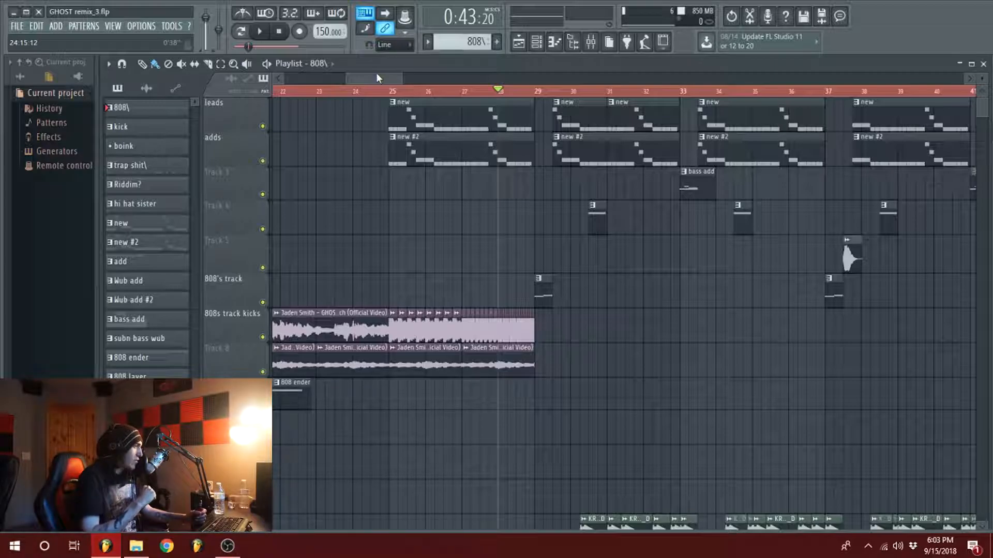
pyautogui.click(551, 93)
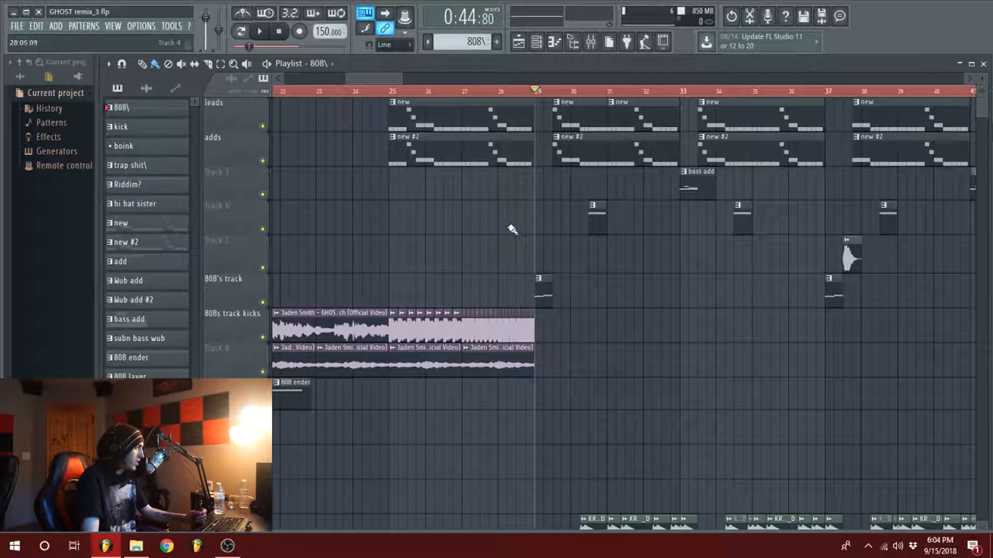
pyautogui.scroll(-3, 511, 229)
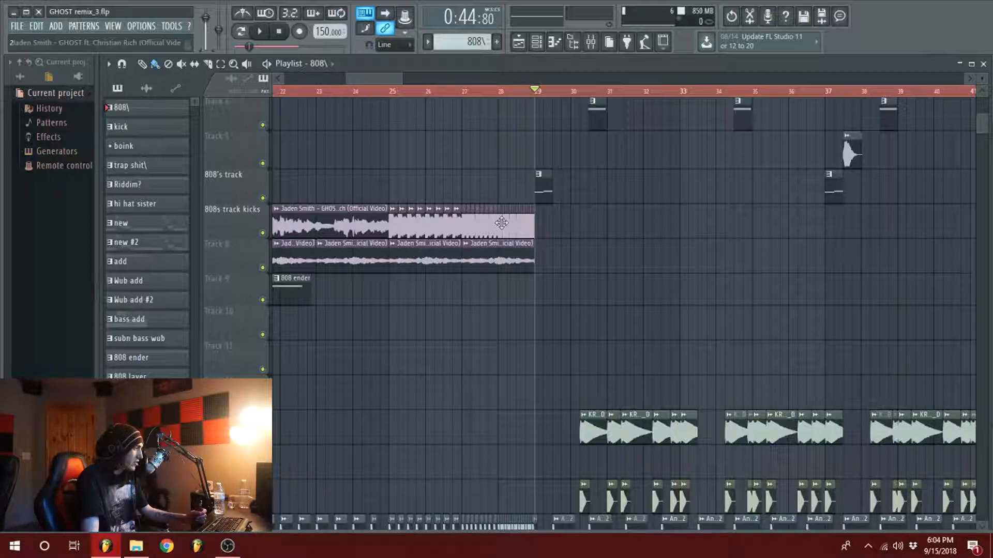
pyautogui.scroll(3, 500, 227)
pyautogui.click(391, 91)
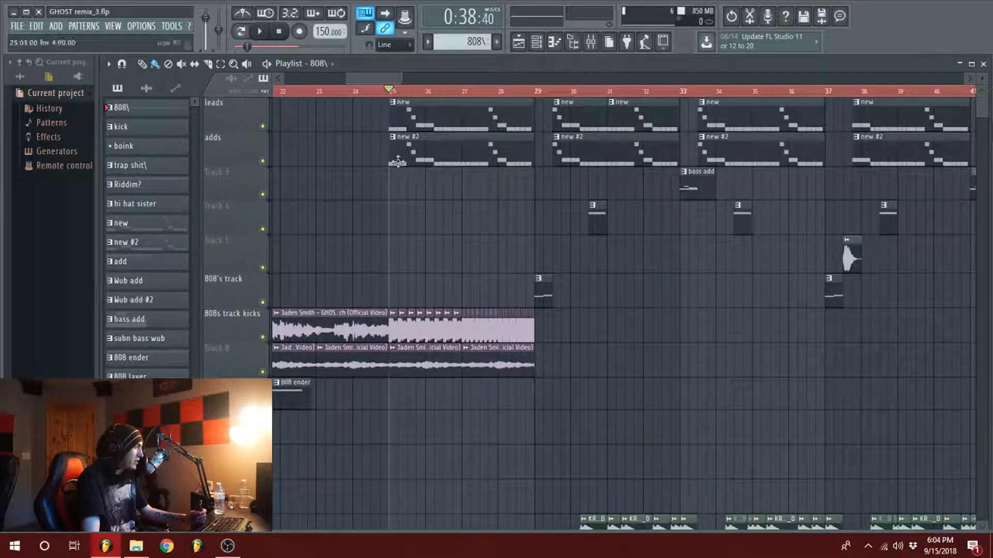
pyautogui.scroll(-4, 365, 76)
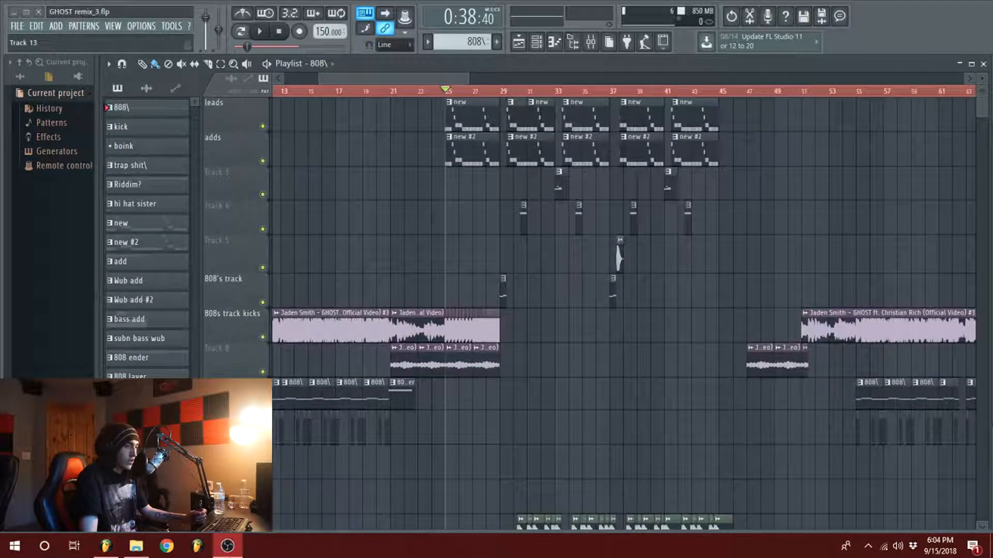
pyautogui.scroll(-2, 378, 76)
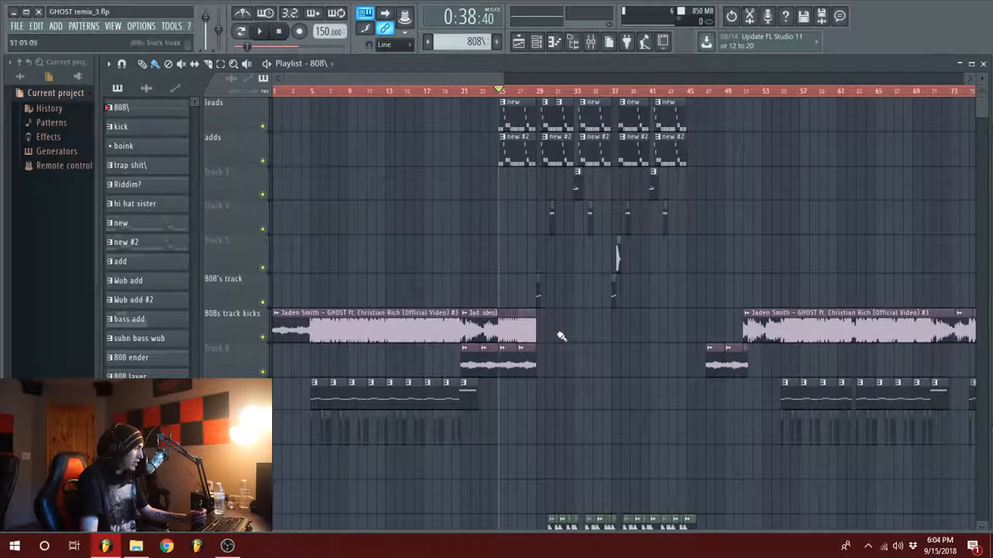
pyautogui.scroll(5, 466, 159)
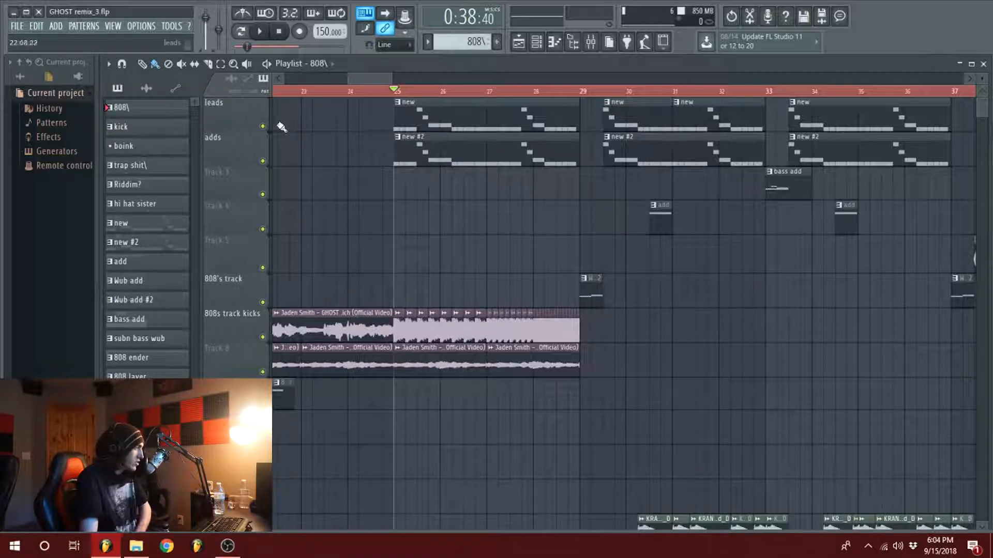
# Step: Solo the leads and adds tracks and play them from bar 25
pyautogui.rightClick(263, 127)
pyautogui.click(263, 161)
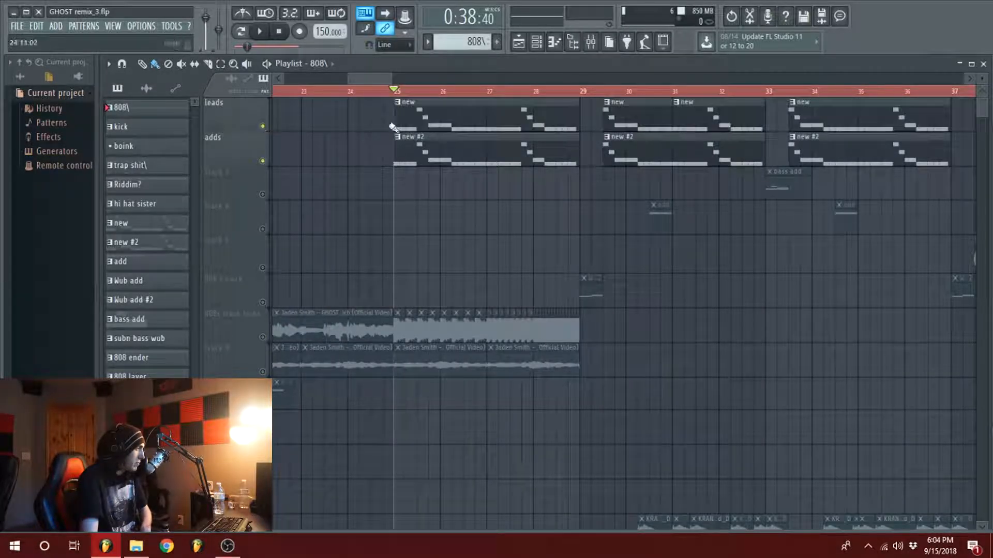
pyautogui.scroll(-10, 454, 159)
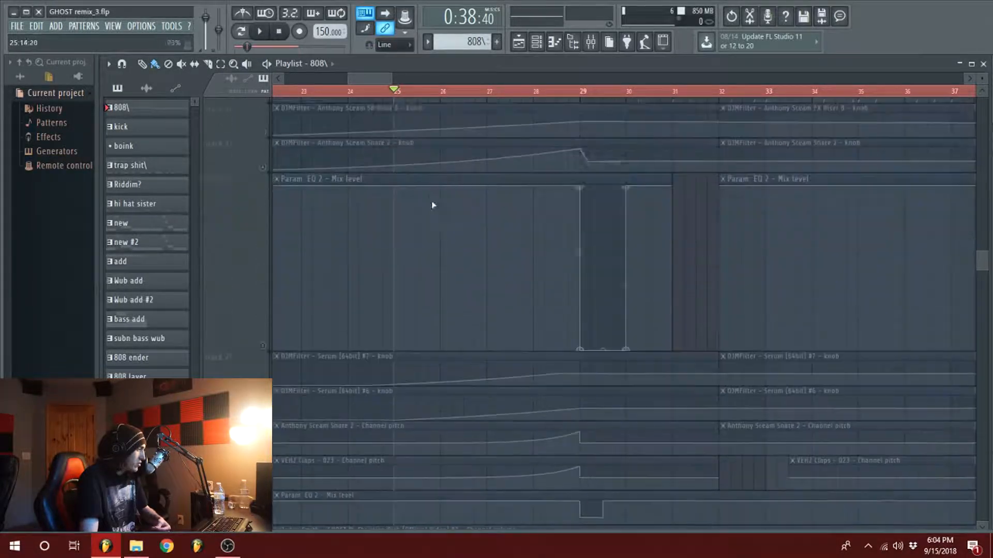
pyautogui.scroll(1, 281, 210)
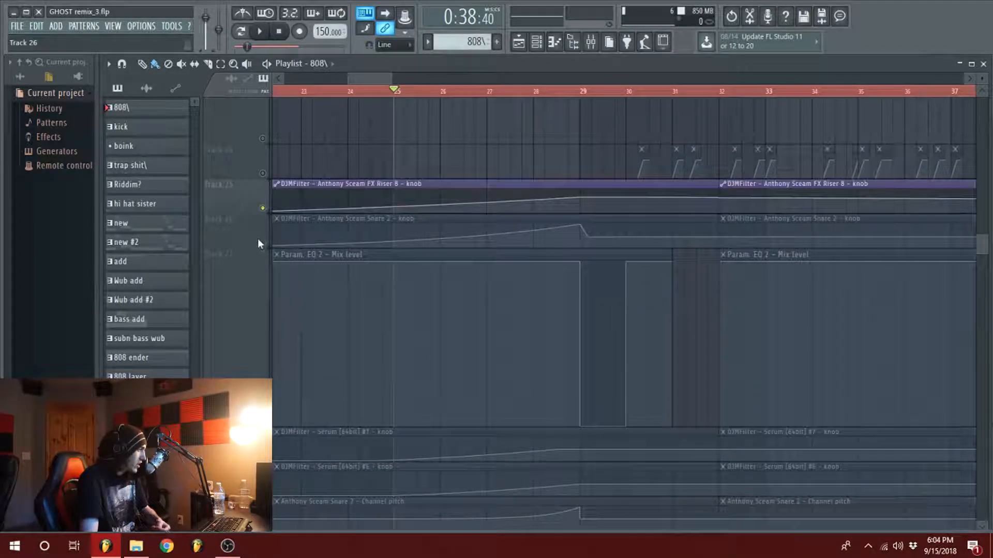
pyautogui.scroll(-5, 341, 281)
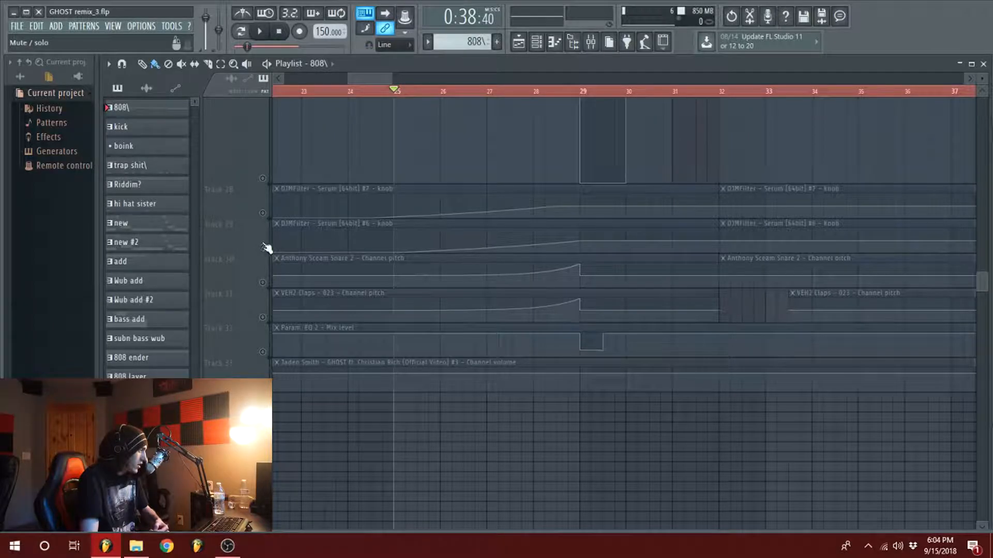
pyautogui.scroll(10, 488, 315)
pyautogui.press('space')
pyautogui.scroll(2, 478, 298)
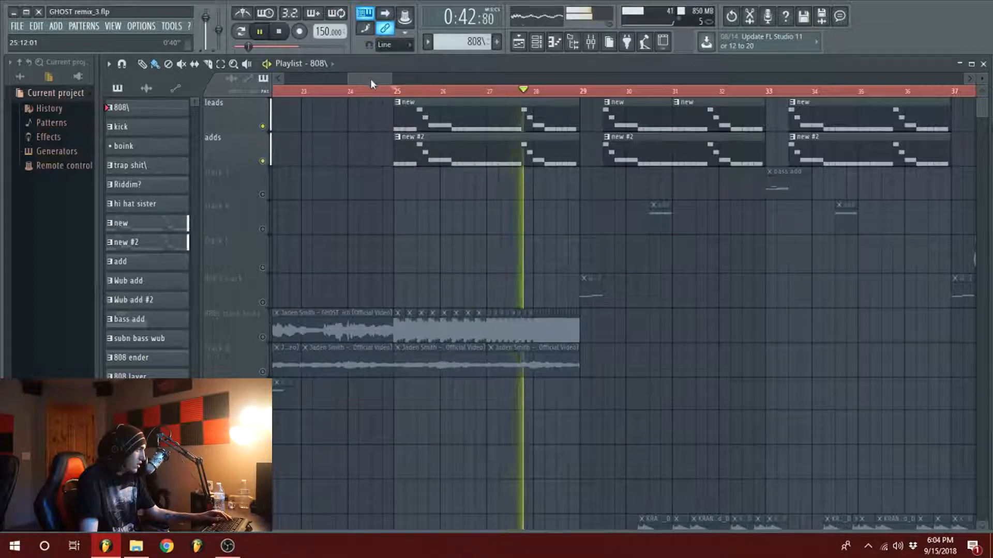
pyautogui.scroll(-4, 371, 83)
pyautogui.press('space')
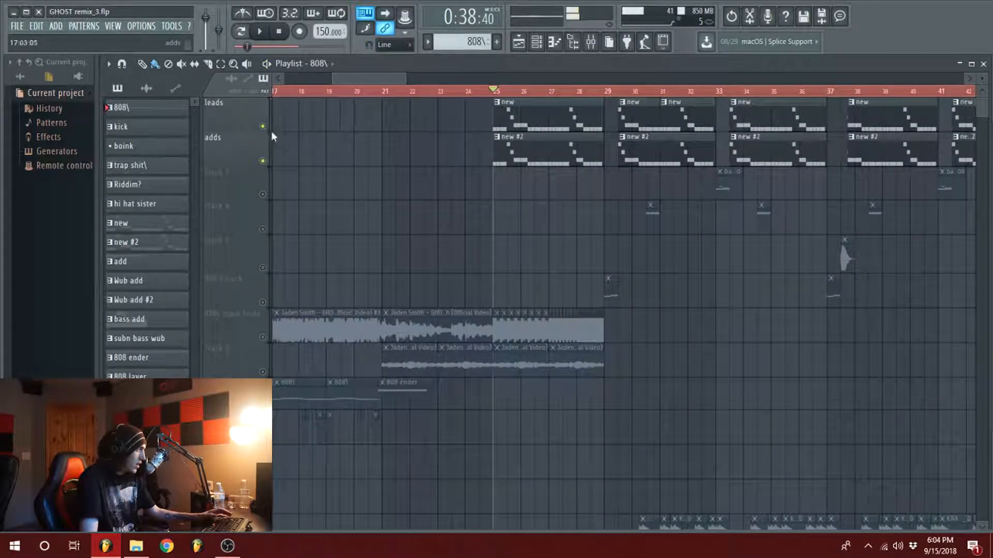
# Step: Play the build-up with all tracks active from just before bar 21 and examine the clips around bar 29
pyautogui.press('space')
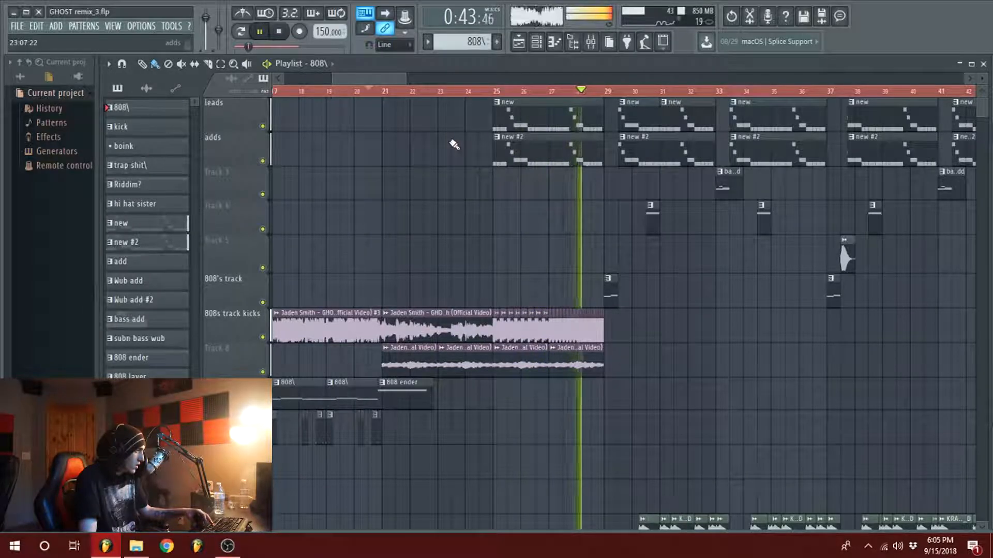
pyautogui.press('space')
pyautogui.scroll(-6, 590, 165)
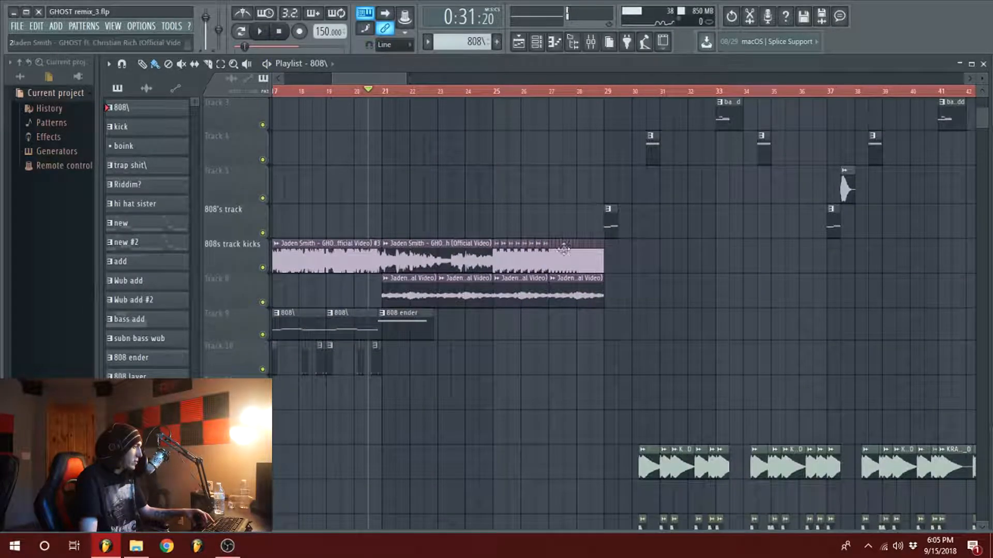
pyautogui.scroll(6, 386, 278)
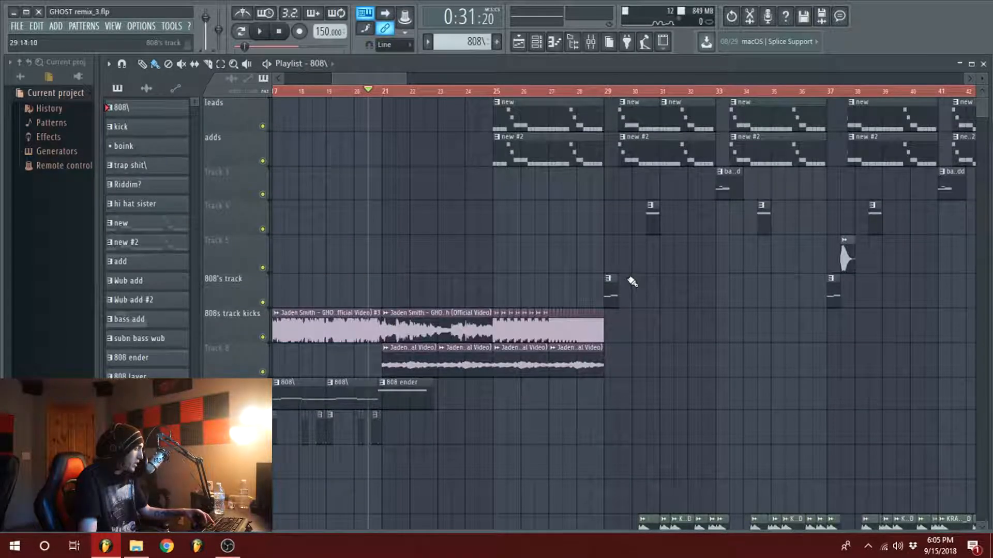
pyautogui.scroll(-6, 632, 282)
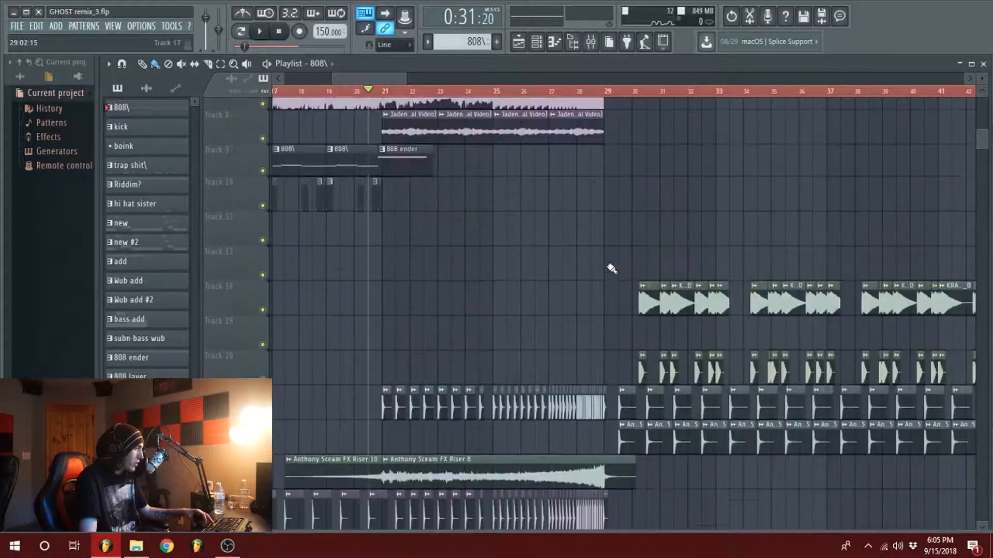
pyautogui.scroll(6, 612, 268)
pyautogui.moveTo(406, 78); pyautogui.dragTo(469, 78)
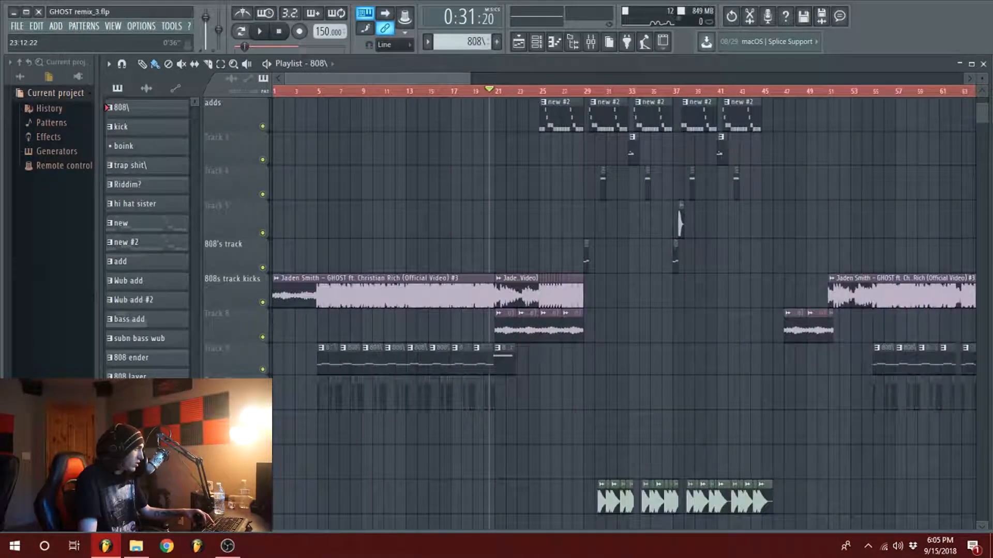
pyautogui.scroll(7, 616, 269)
# Step: Set the playback position to bar 29 and open the Wub add #2 clip's notes in the piano roll
pyautogui.click(441, 91)
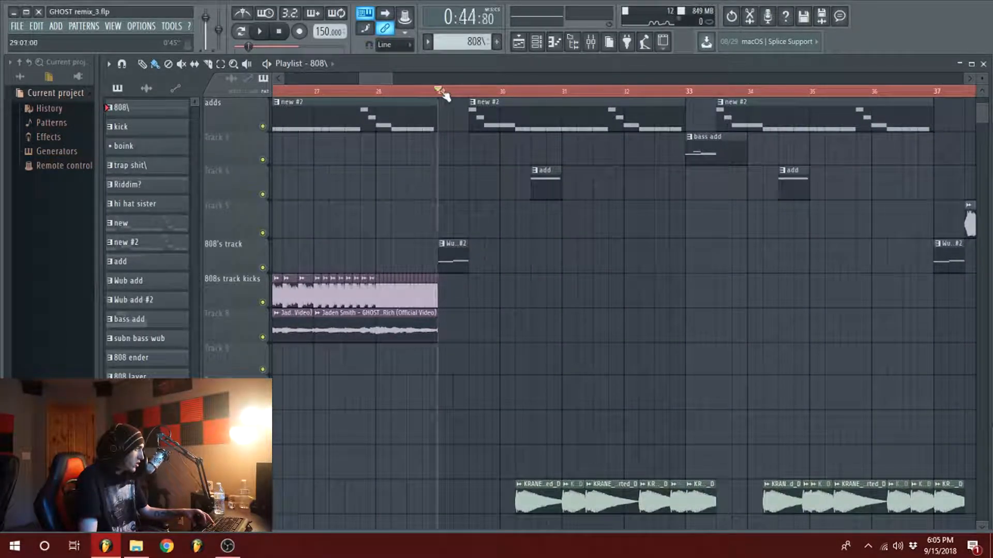
pyautogui.doubleClick(449, 264)
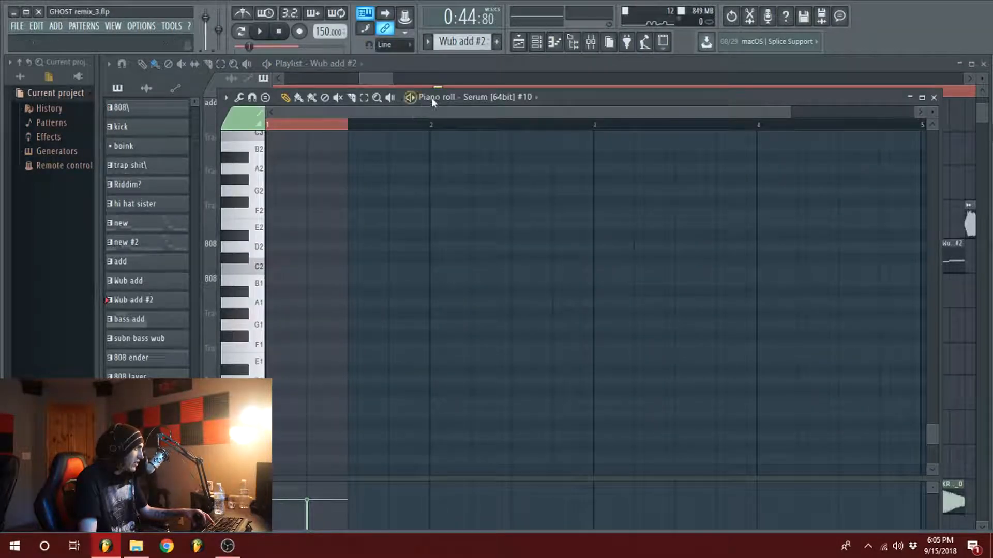
pyautogui.click(431, 70)
pyautogui.scroll(-1, 435, 88)
pyautogui.moveTo(393, 75); pyautogui.dragTo(388, 75)
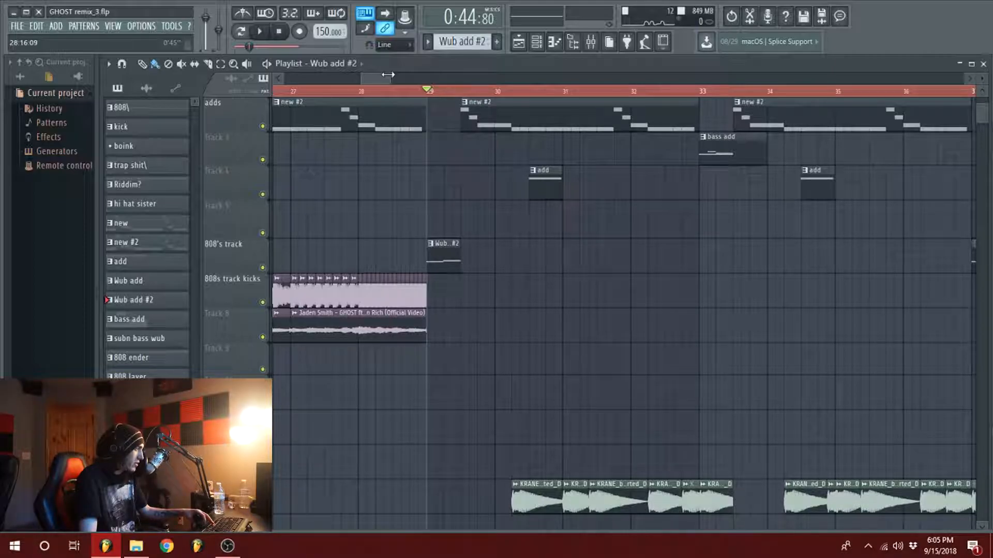
# Step: Play a brief moment of the arrangement from bar 29
pyautogui.scroll(1, 476, 184)
pyautogui.press('space')
pyautogui.press('space')
pyautogui.scroll(-5, 476, 185)
pyautogui.scroll(5, 468, 347)
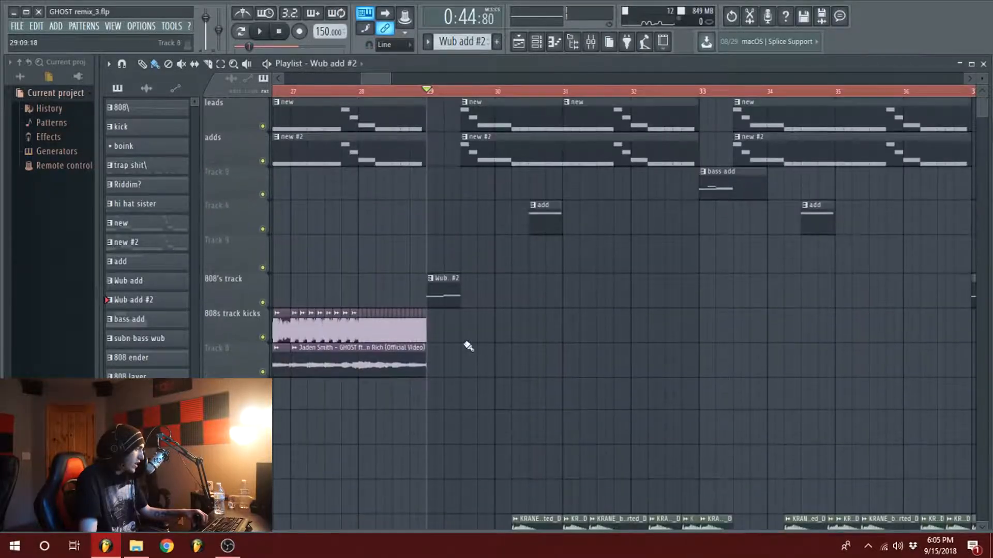
# Step: Solo the 808's track together with its Param. EQ 2 mix level automation and play Wub add #2 from bar 29
pyautogui.scroll(3, 439, 289)
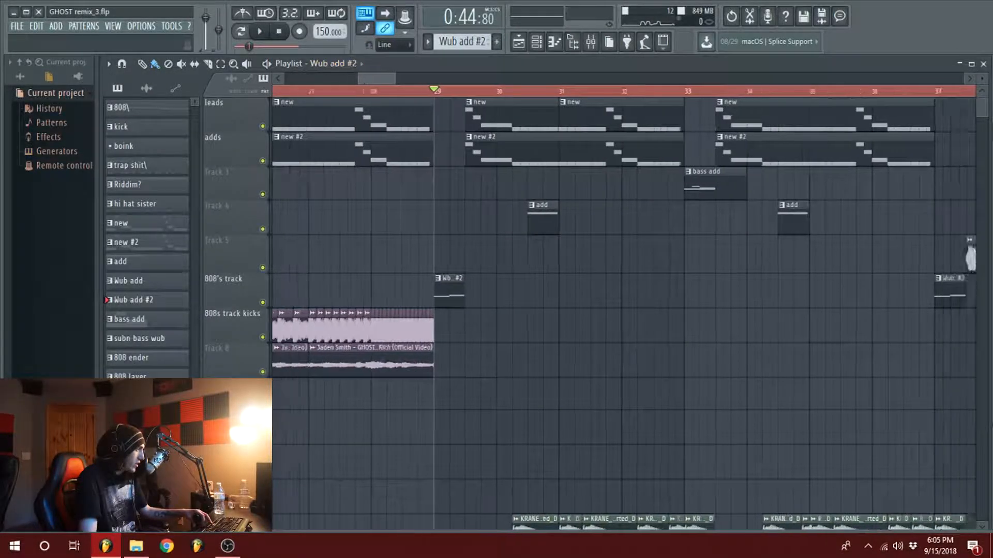
pyautogui.scroll(-10, 445, 303)
pyautogui.scroll(-3, 435, 290)
pyautogui.scroll(12, 420, 295)
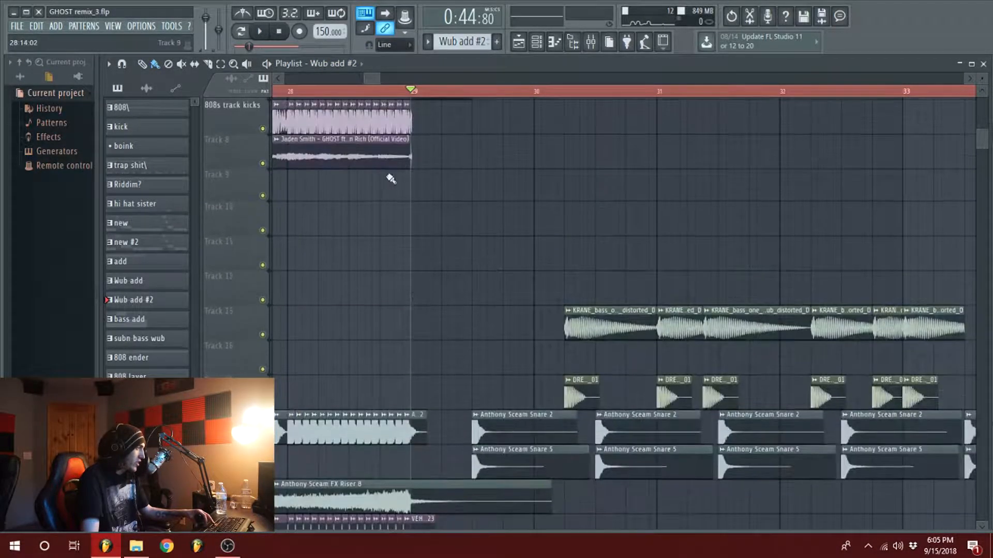
pyautogui.scroll(-12, 269, 266)
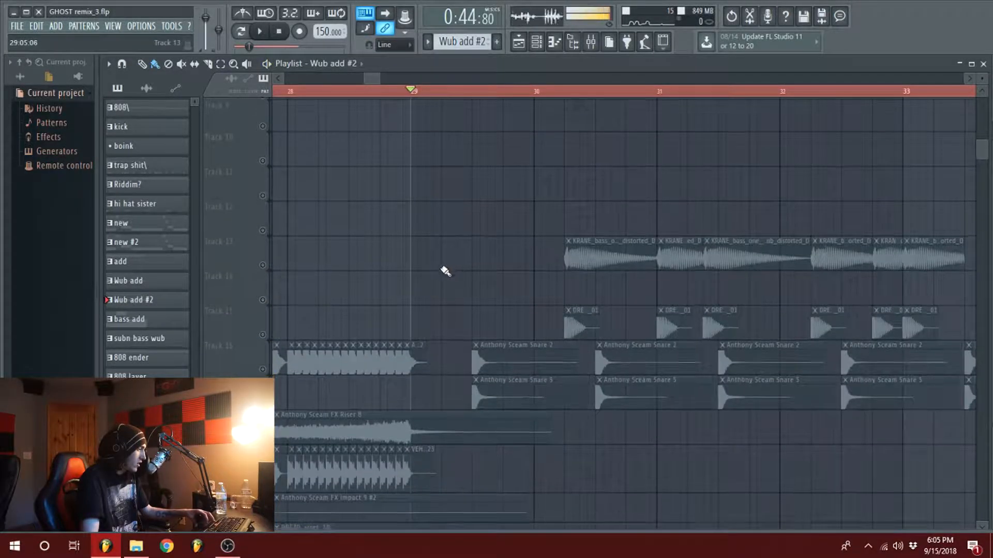
pyautogui.scroll(-2, 349, 323)
pyautogui.press('space')
pyautogui.scroll(9, 450, 306)
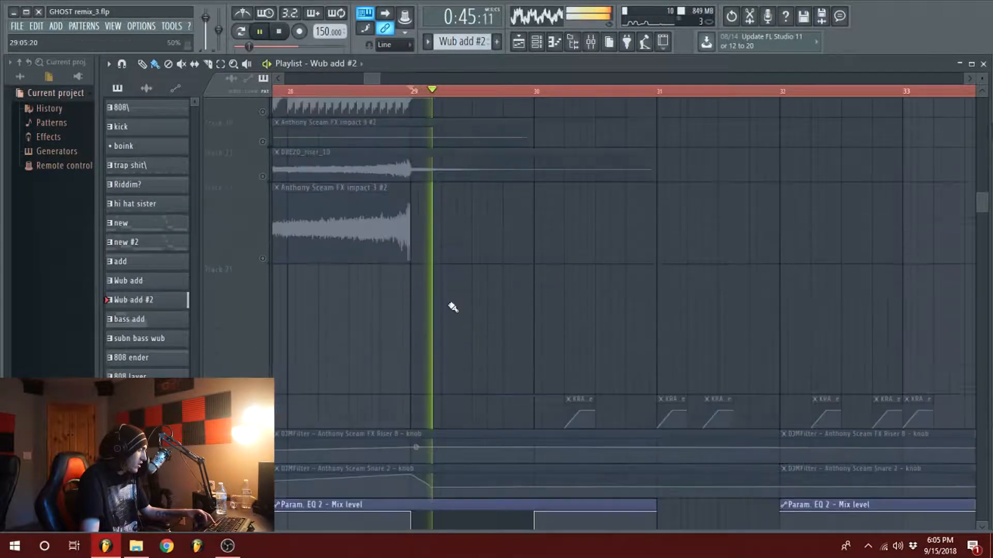
pyautogui.press('space')
pyautogui.scroll(10, 476, 351)
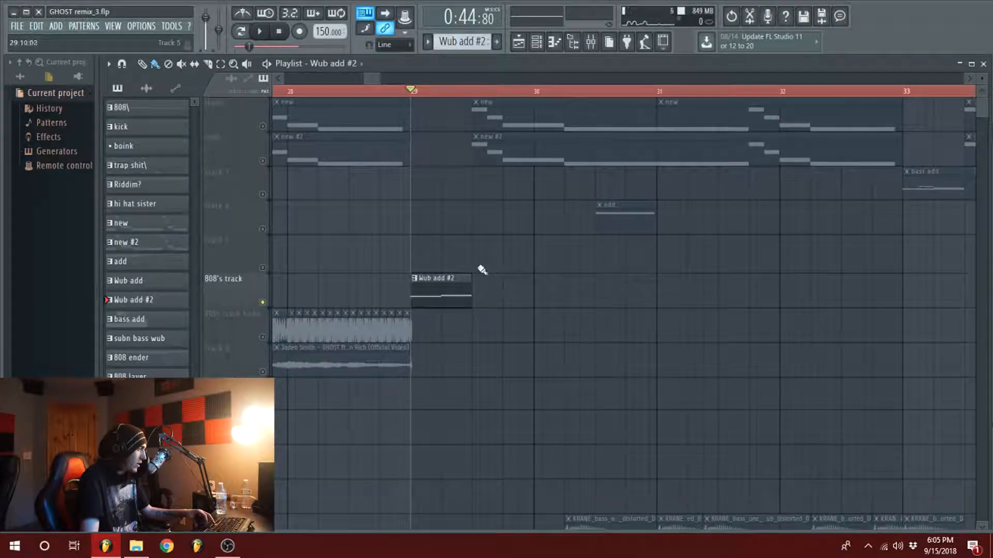
# Step: Examine the Param. EQ 2 mix level automation between bars 29 and 30 against the Wub add #2 clip
pyautogui.moveTo(378, 79)
pyautogui.mouseDown()
pyautogui.moveTo(389, 79)
pyautogui.moveTo(377, 79)
pyautogui.mouseUp()
pyautogui.scroll(-4, 612, 263)
pyautogui.scroll(5, 599, 277)
pyautogui.click(397, 264)
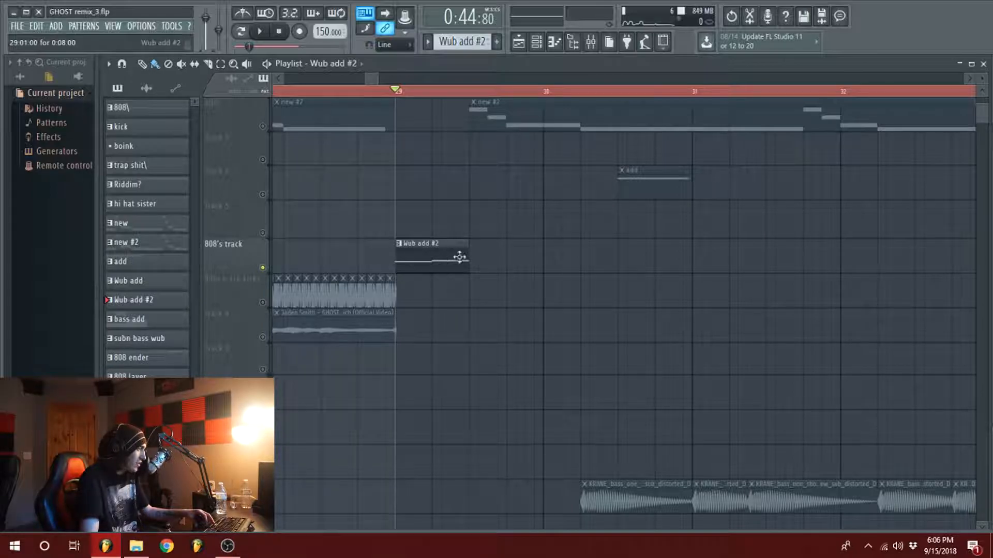
pyautogui.scroll(-12, 459, 257)
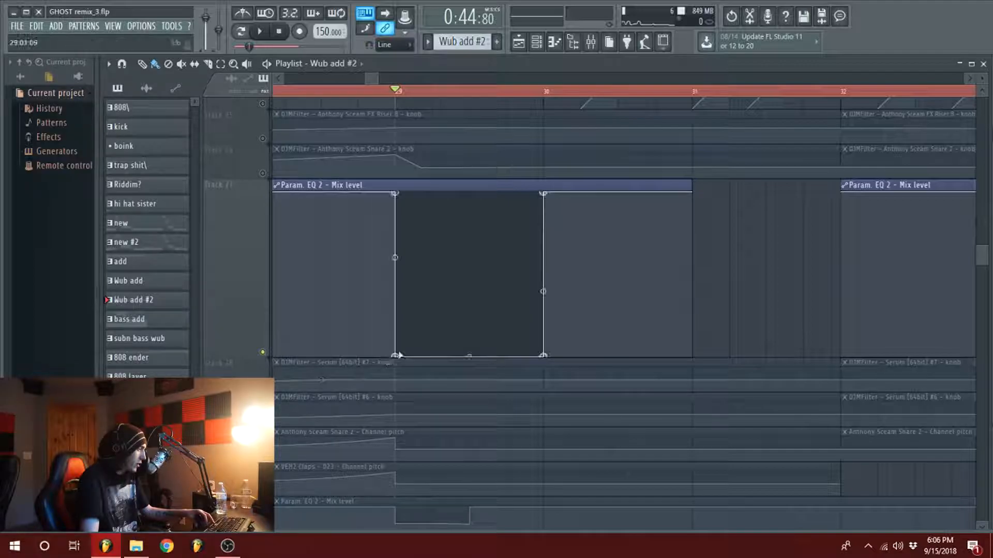
# Step: Open the Fruity parametric EQ 2 on the Serum [64bit] #10 mixer insert and examine its curve
pyautogui.click(591, 41)
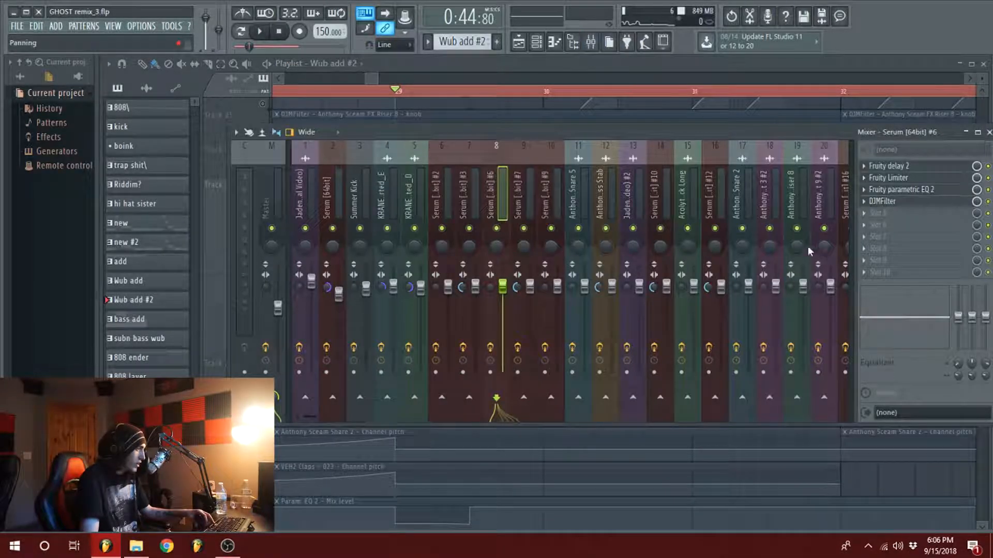
pyautogui.click(663, 197)
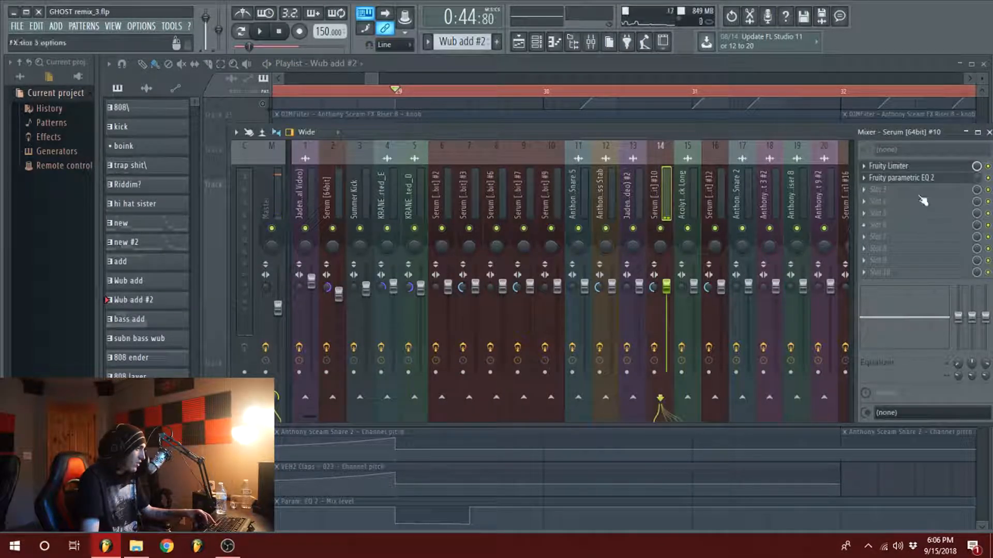
pyautogui.click(915, 179)
pyautogui.moveTo(581, 197); pyautogui.dragTo(553, 156)
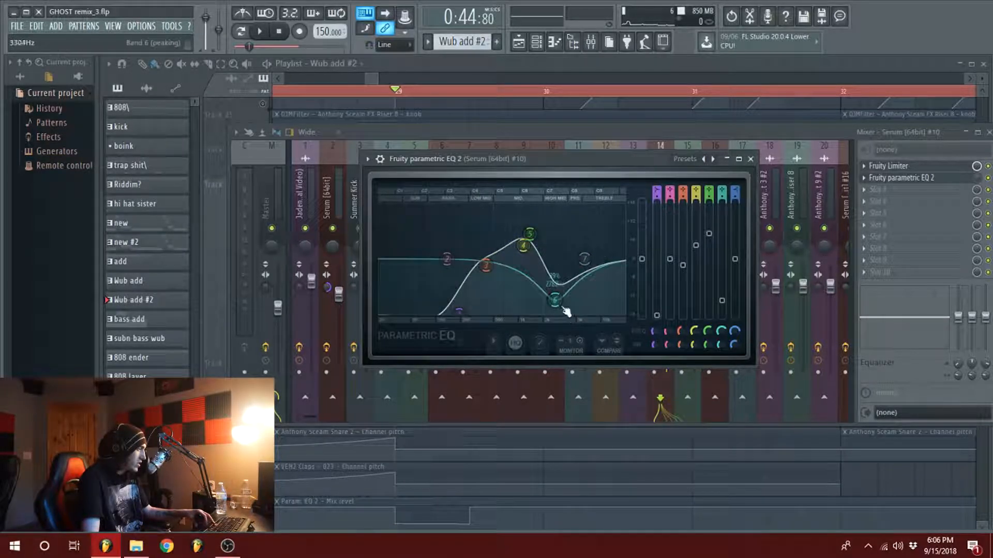
pyautogui.moveTo(536, 165); pyautogui.dragTo(503, 169)
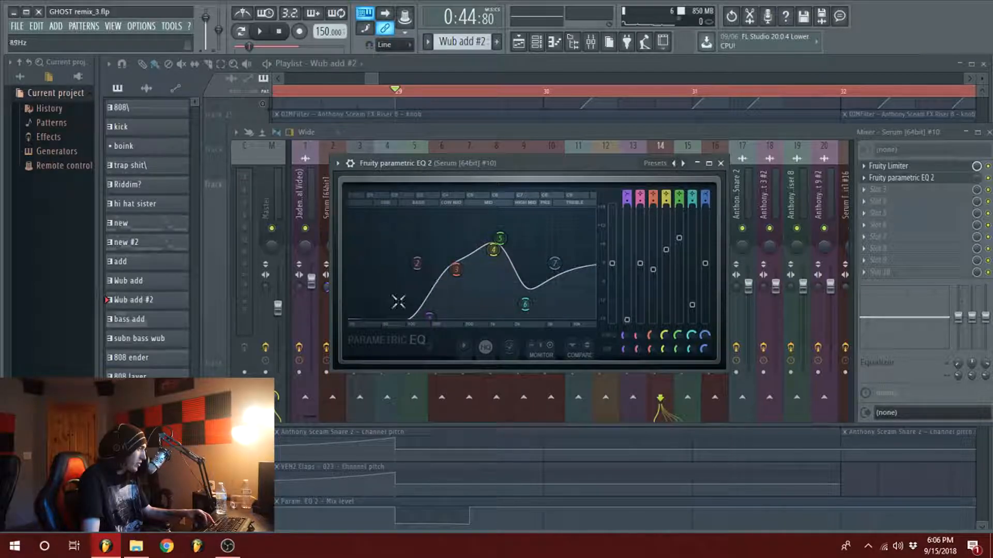
pyautogui.moveTo(503, 165); pyautogui.dragTo(559, 155)
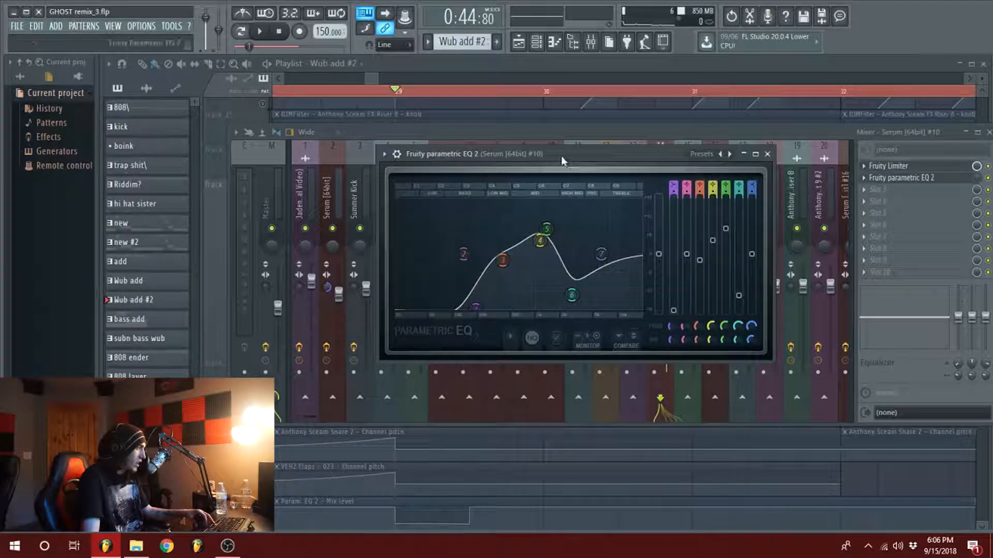
pyautogui.press('Escape')
pyautogui.click(369, 82)
pyautogui.scroll(8, 554, 347)
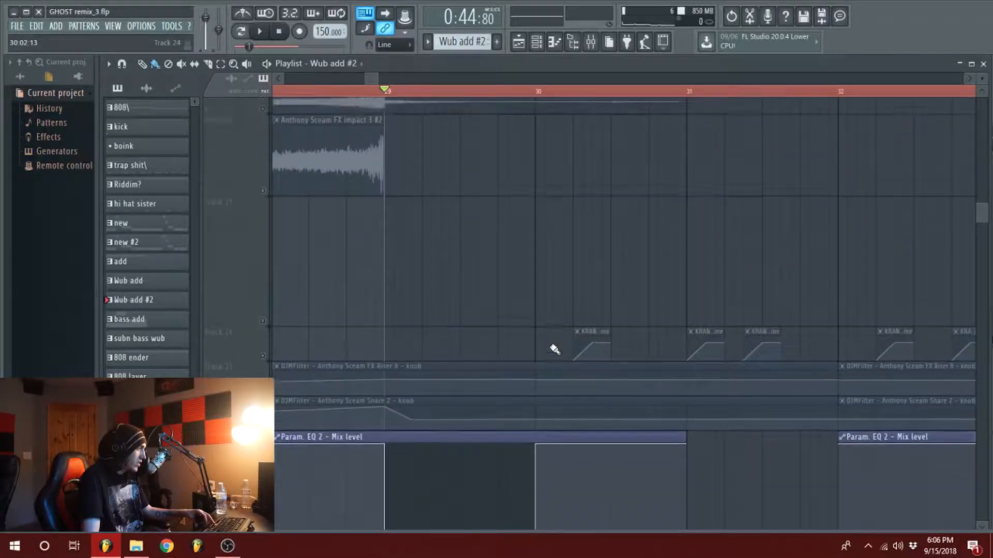
# Step: Restore all soloed playlist tracks and play the arrangement from just before bar 29 through the Param. EQ 2 mix level automation
pyautogui.scroll(-5, 562, 335)
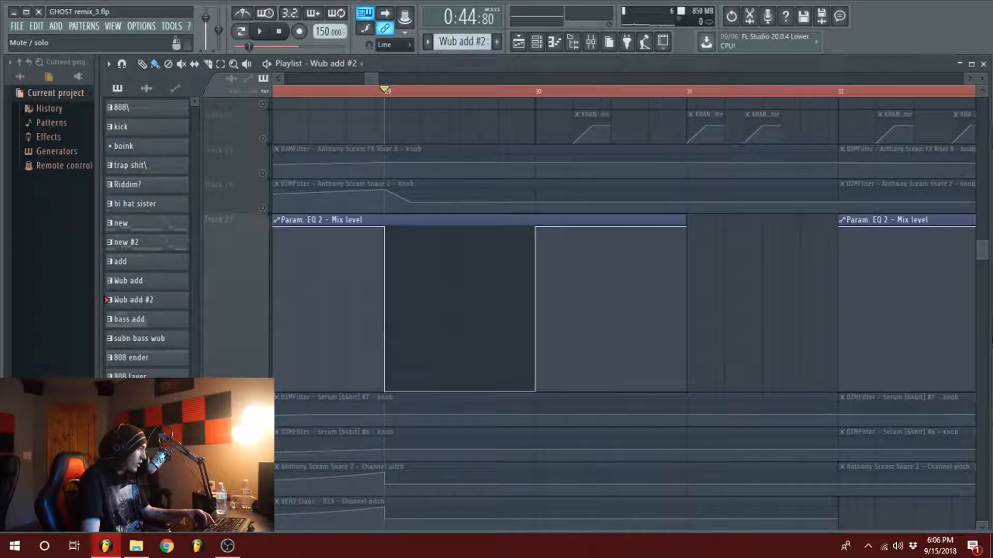
pyautogui.rightClick(263, 386)
pyautogui.press('space')
pyautogui.press('space')
pyautogui.click(338, 92)
pyautogui.press('space')
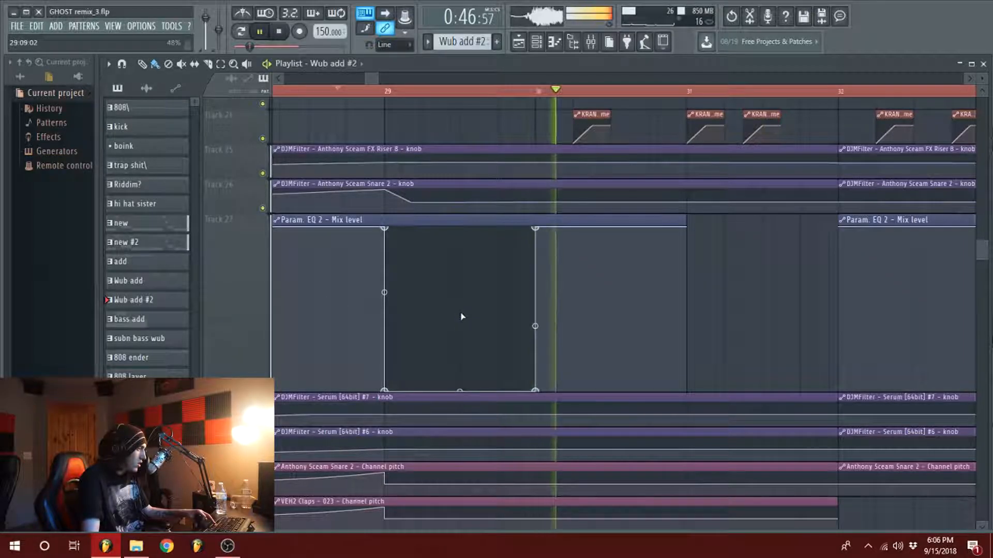
pyautogui.press('space')
# Step: Open the new clip after bar 29 on the leads track and examine its piano roll notes
pyautogui.scroll(5, 600, 376)
pyautogui.scroll(15, 595, 336)
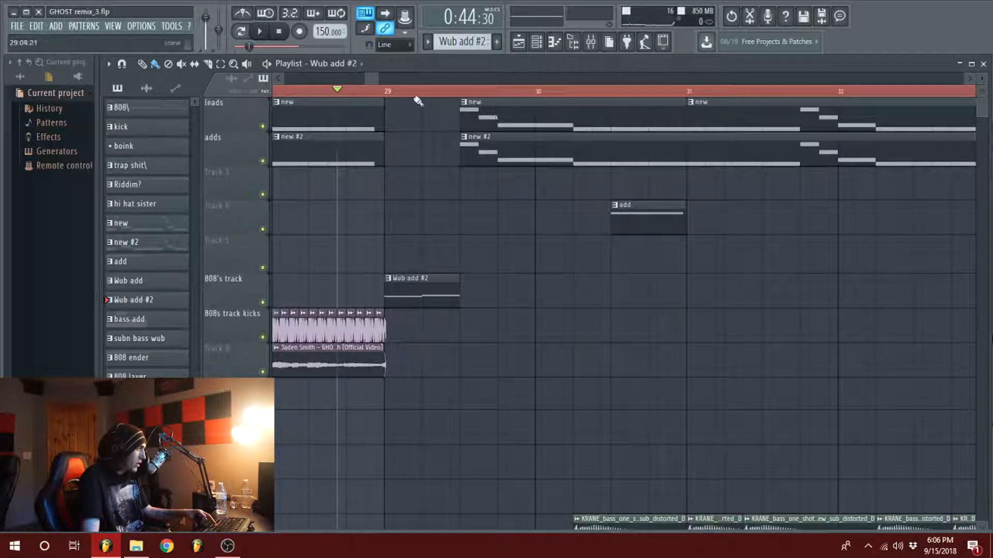
pyautogui.scroll(-4, 418, 104)
pyautogui.doubleClick(474, 129)
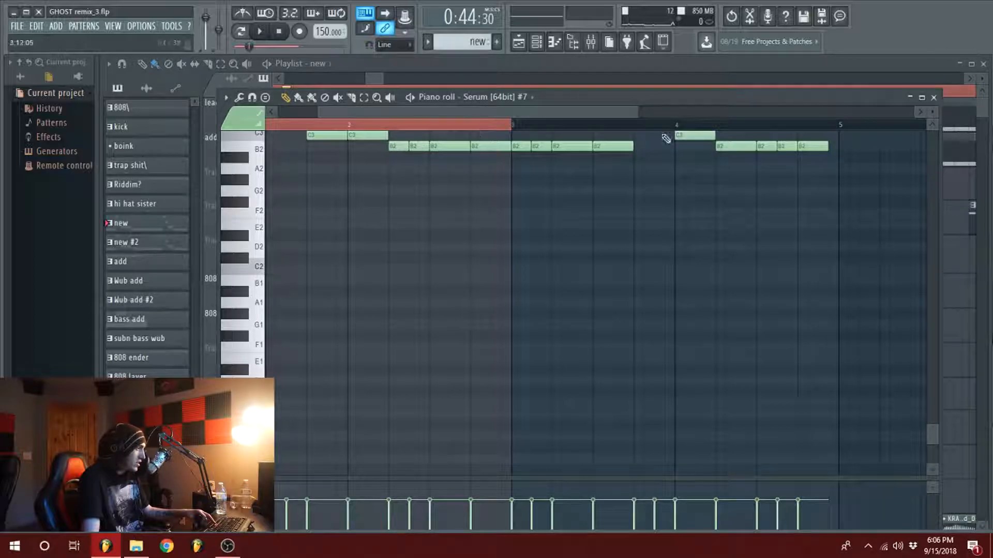
pyautogui.click(933, 96)
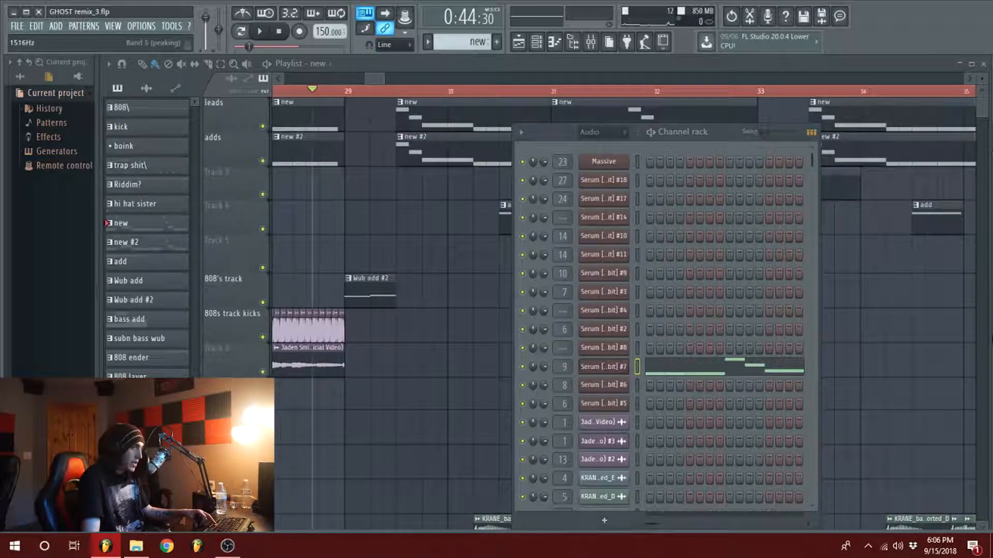
# Step: Open the Serum [64bit] #7 channel and examine the oscillator, filter and LFO settings of its 40 BS - Unicorn From Hell preset
pyautogui.click(603, 366)
pyautogui.moveTo(576, 54); pyautogui.dragTo(550, 65)
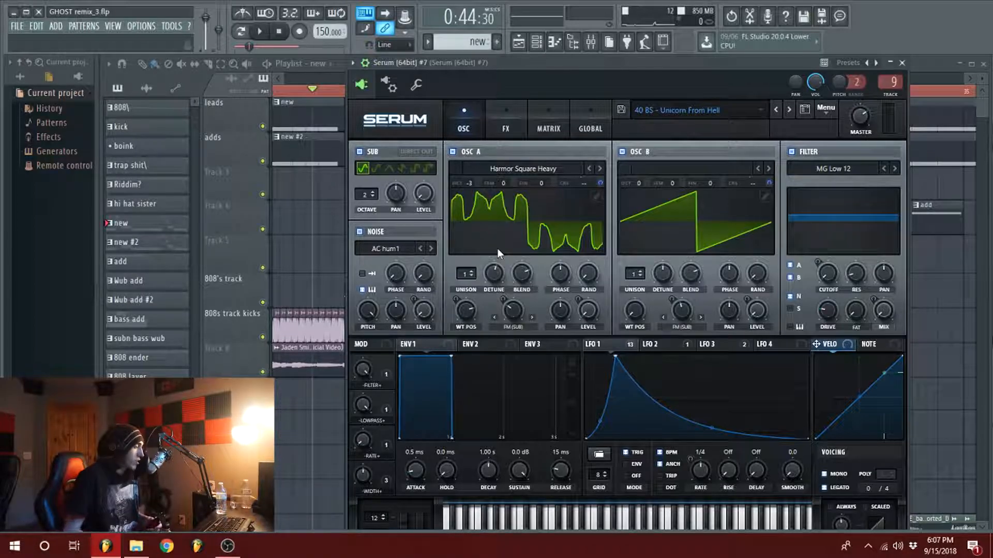
pyautogui.click(511, 122)
pyautogui.click(477, 120)
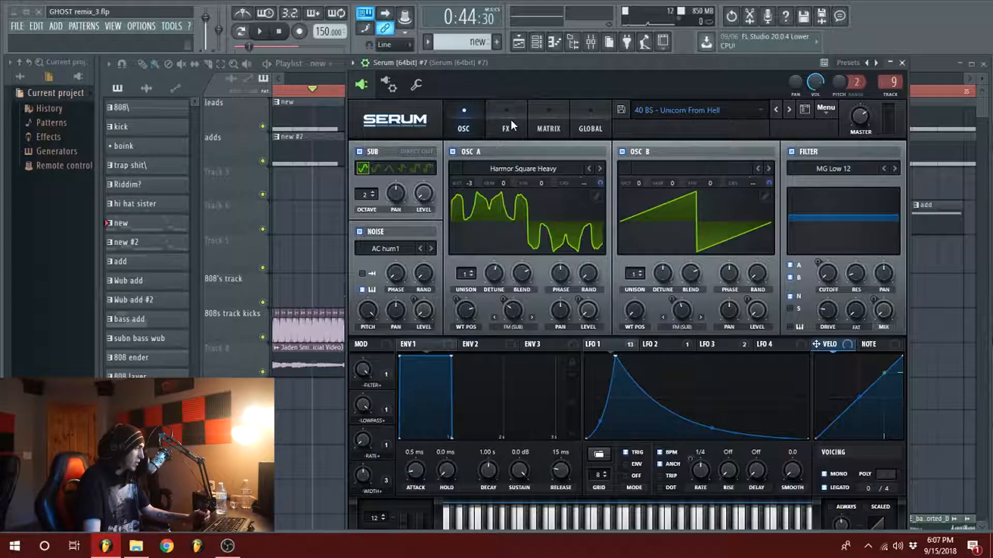
pyautogui.moveTo(548, 59)
pyautogui.mouseDown()
pyautogui.moveTo(552, 67)
pyautogui.moveTo(548, 60)
pyautogui.mouseUp()
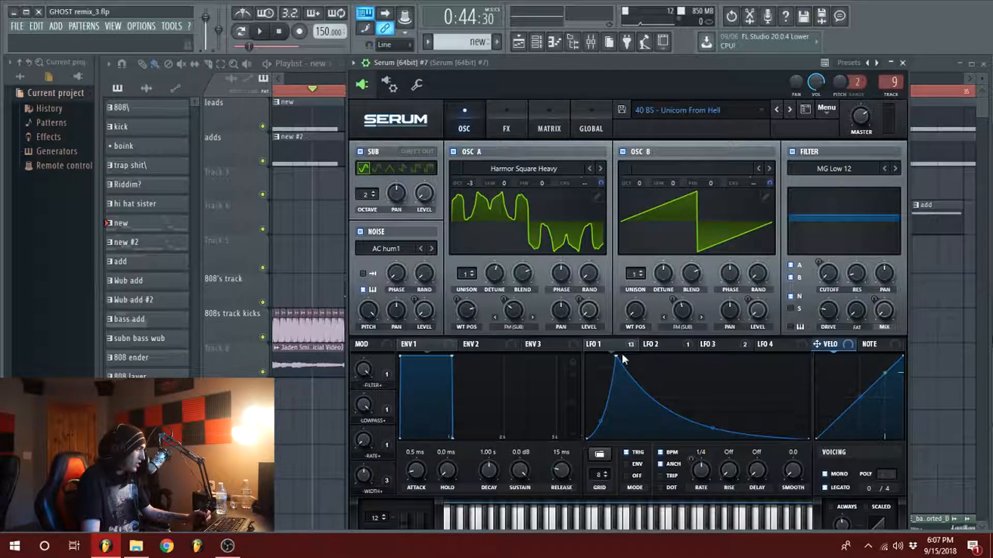
pyautogui.moveTo(553, 59); pyautogui.dragTo(592, 66)
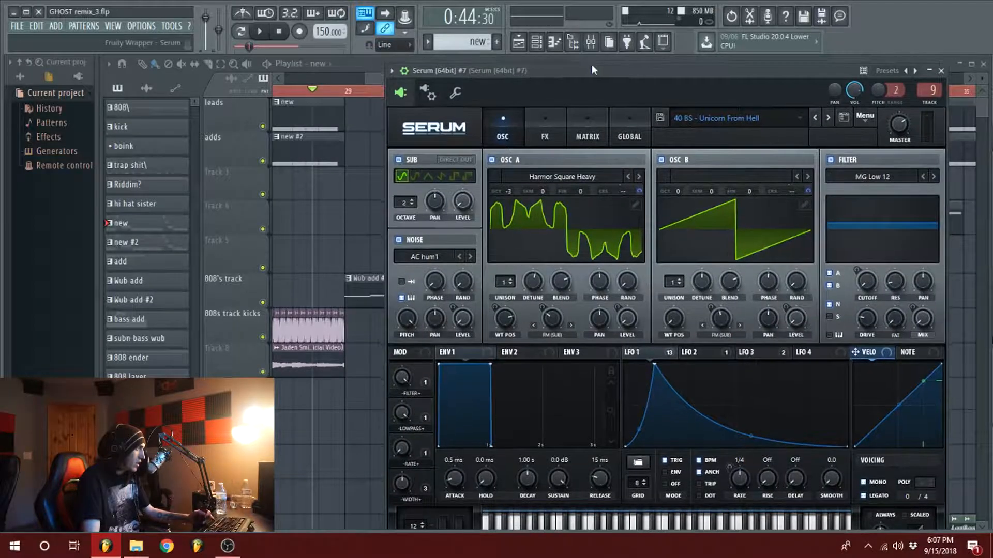
# Step: Play the new pattern while viewing Serum [64bit] #7's effects and oscillators
pyautogui.press('space')
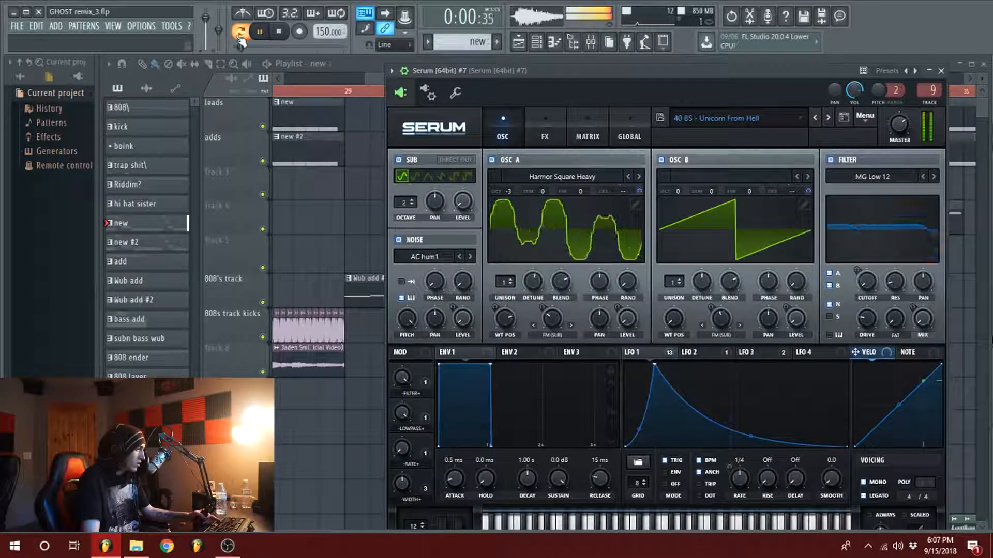
pyautogui.click(544, 131)
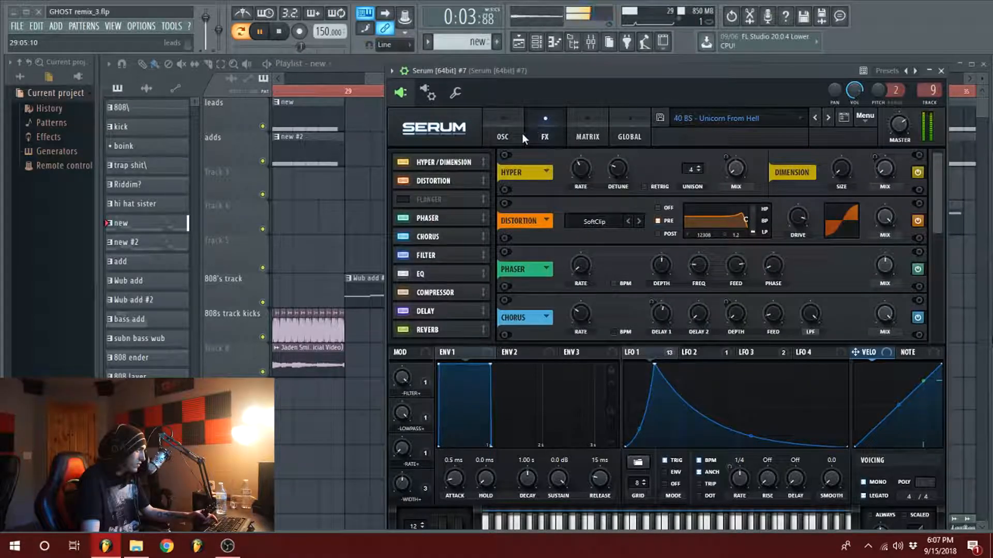
pyautogui.click(520, 133)
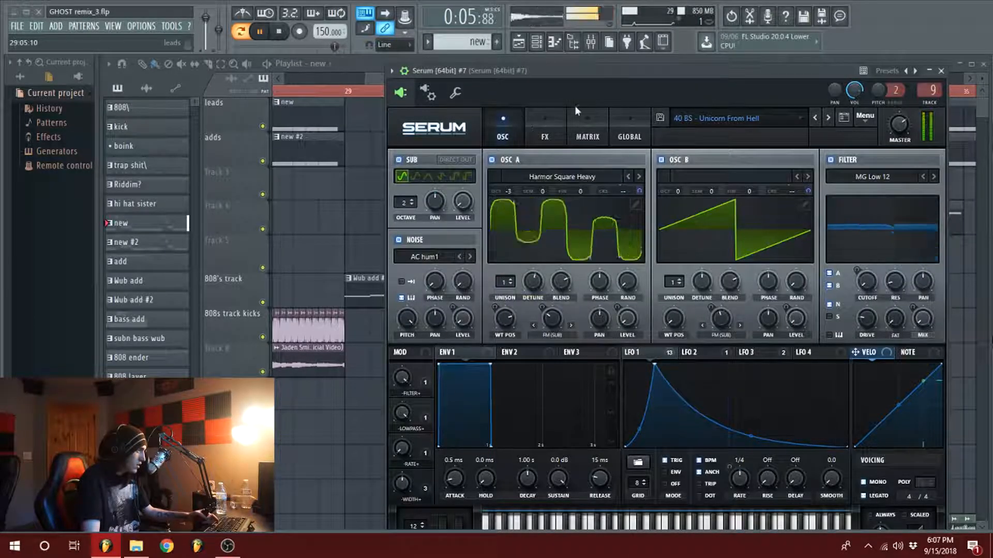
pyautogui.press('space')
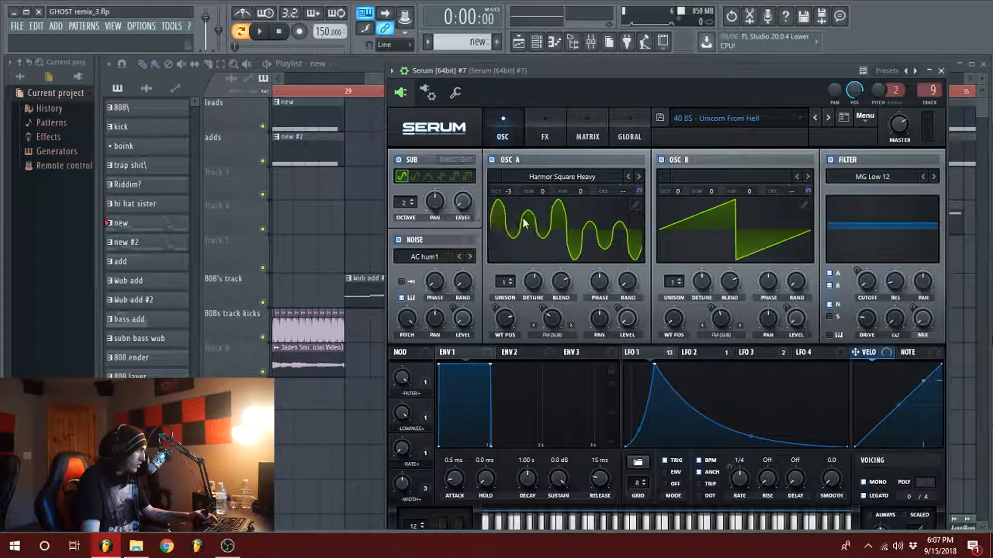
# Step: Examine the full effects rack of Serum [64bit] #7, then return to the playlist
pyautogui.click(536, 119)
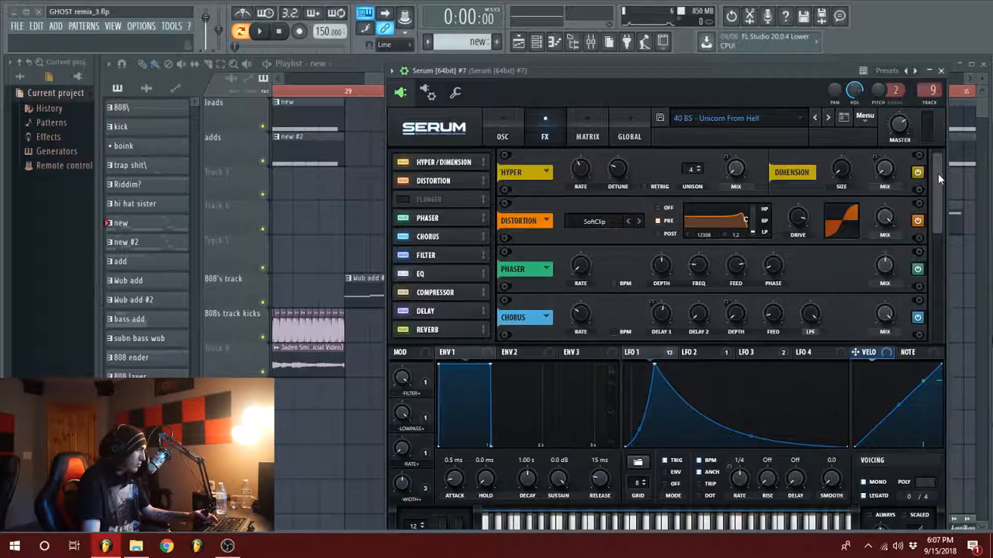
pyautogui.moveTo(936, 169)
pyautogui.mouseDown()
pyautogui.moveTo(946, 189)
pyautogui.moveTo(934, 295)
pyautogui.moveTo(928, 153)
pyautogui.mouseUp()
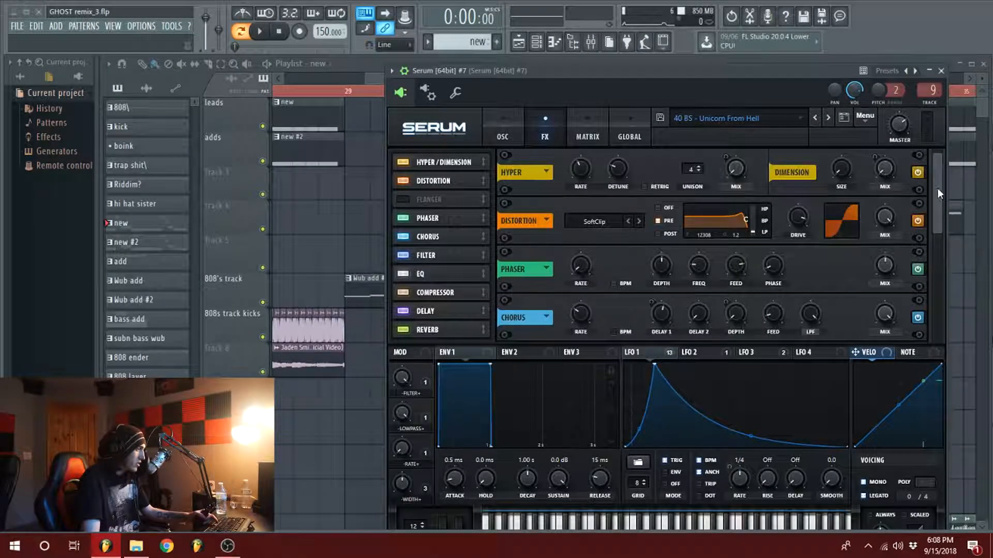
pyautogui.click(501, 136)
pyautogui.click(365, 77)
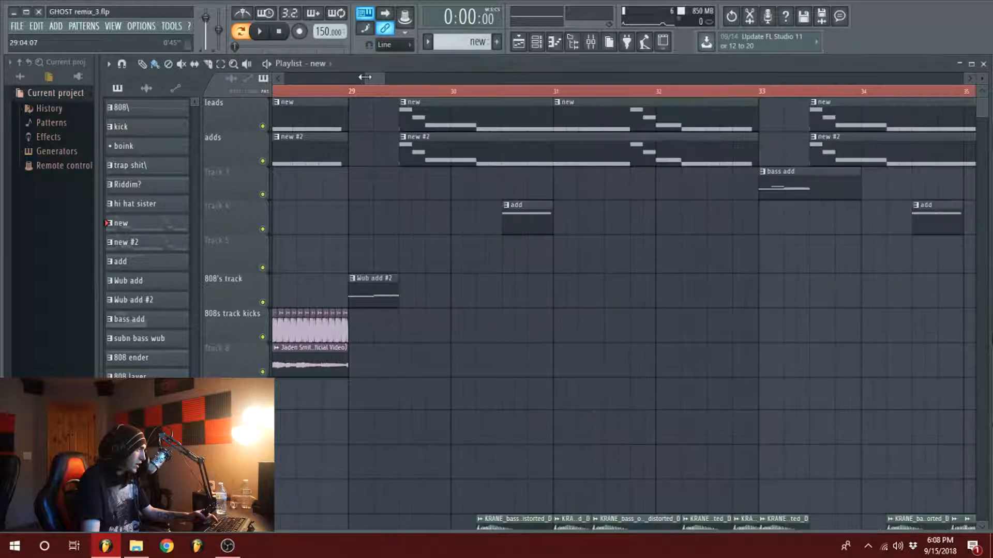
# Step: Open the new #2 clip's piano roll from the adds track and audition the pattern briefly
pyautogui.doubleClick(425, 149)
pyautogui.press('space')
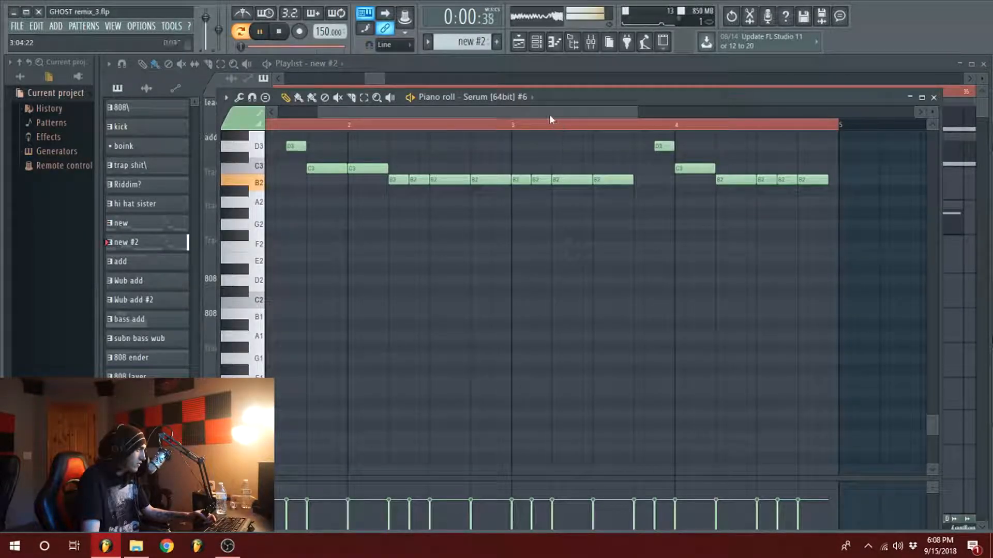
pyautogui.scroll(-2, 546, 112)
pyautogui.click(933, 98)
pyautogui.press('space')
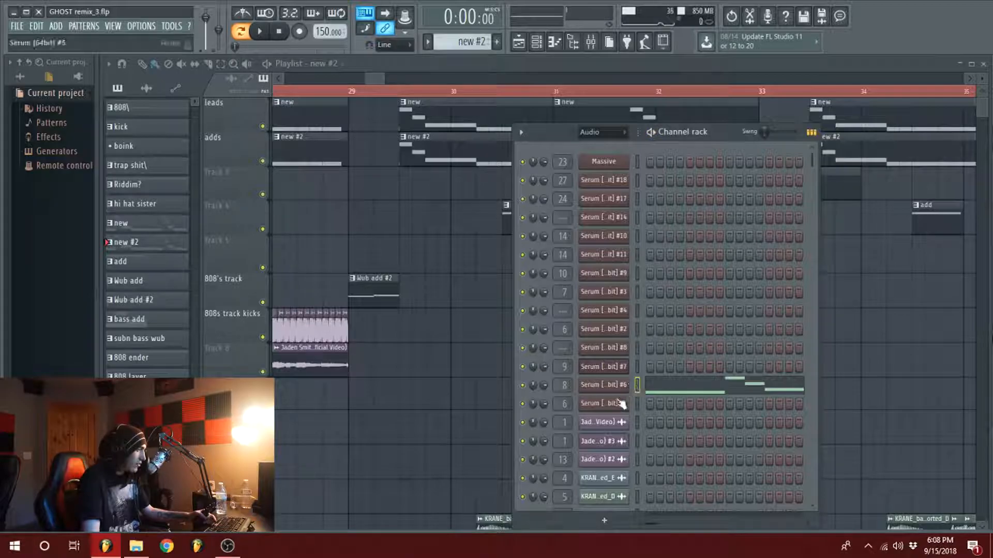
# Step: Open the Serum [64bit] #6 channel and examine the oscillators and effects of its 15 BS - Metal Scrape preset
pyautogui.click(603, 385)
pyautogui.moveTo(583, 75); pyautogui.dragTo(635, 69)
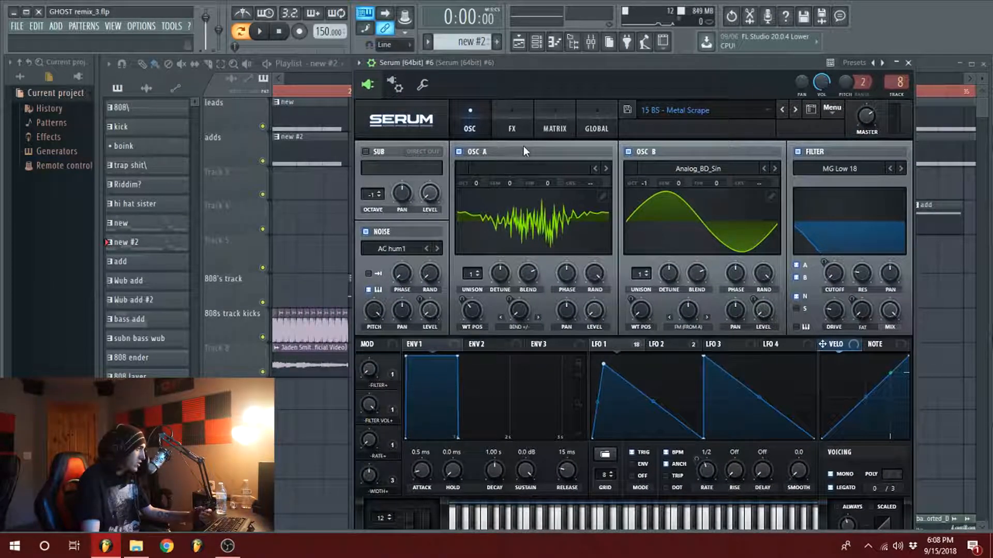
pyautogui.click(505, 123)
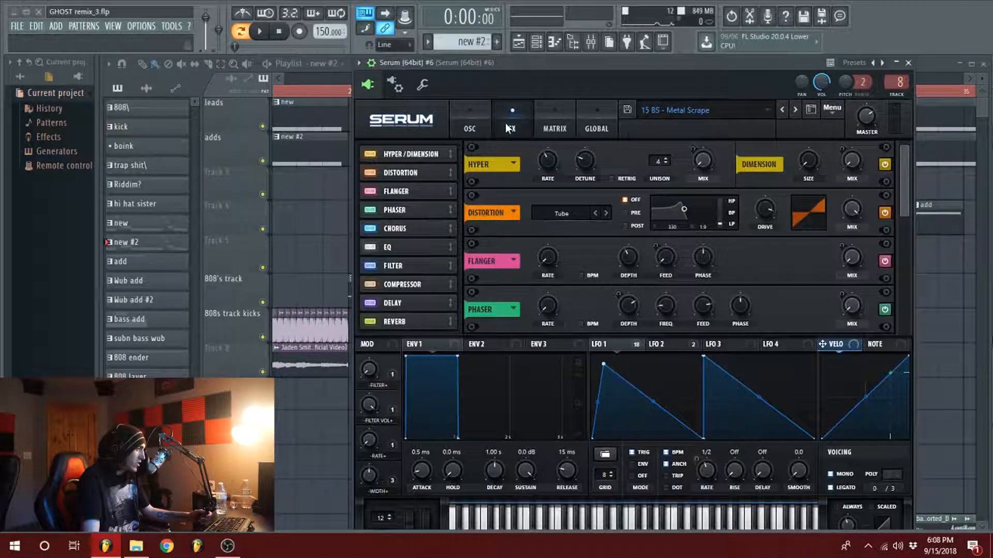
pyautogui.moveTo(907, 160)
pyautogui.mouseDown()
pyautogui.moveTo(901, 292)
pyautogui.moveTo(899, 151)
pyautogui.mouseUp()
pyautogui.click(463, 110)
pyautogui.moveTo(610, 60); pyautogui.dragTo(631, 170)
# Step: Play the new and new #2 clips together in the song from the end of Wub add #2
pyautogui.click(398, 92)
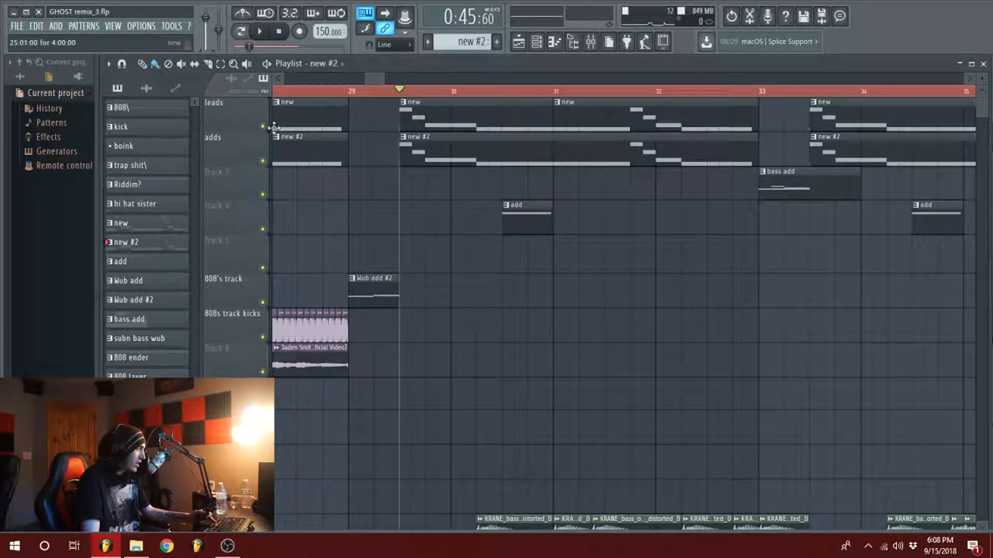
pyautogui.press('space')
pyautogui.press('space')
pyautogui.press('space')
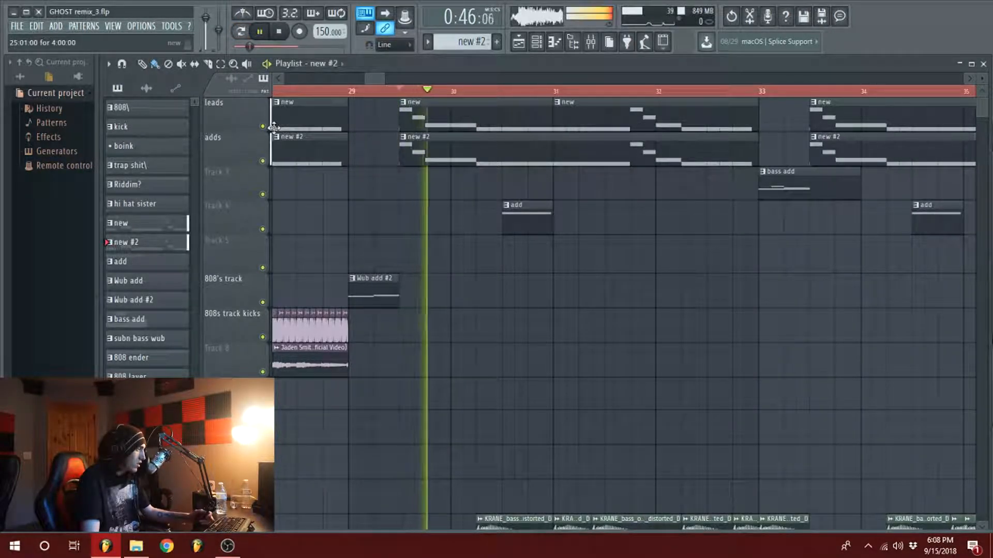
pyautogui.press('space')
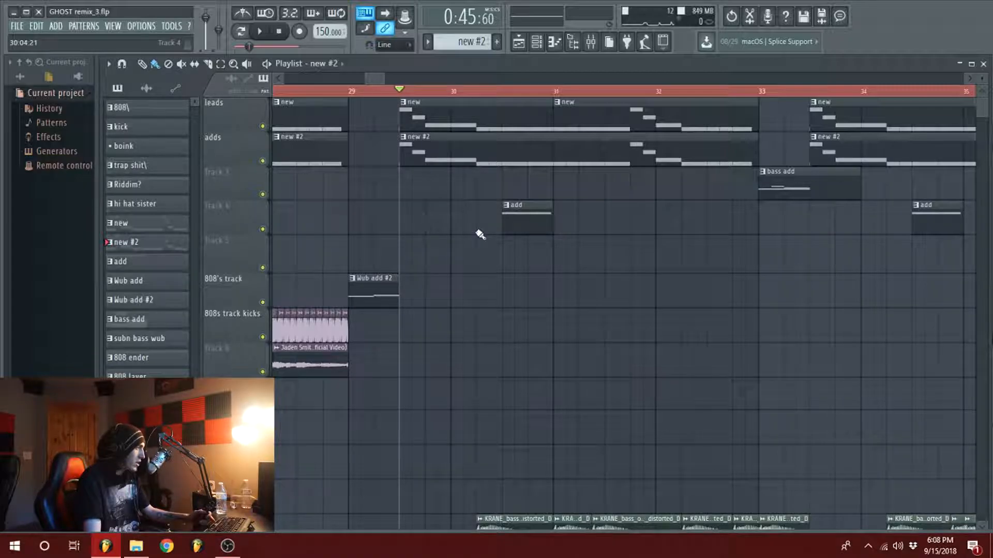
# Step: Open the new clip's piano roll for Serum [64bit] #7 and examine its complete four-bar note sequence
pyautogui.scroll(-4, 472, 233)
pyautogui.scroll(4, 464, 323)
pyautogui.moveTo(384, 80)
pyautogui.mouseDown()
pyautogui.moveTo(395, 80)
pyautogui.moveTo(383, 80)
pyautogui.mouseUp()
pyautogui.scroll(-4, 461, 171)
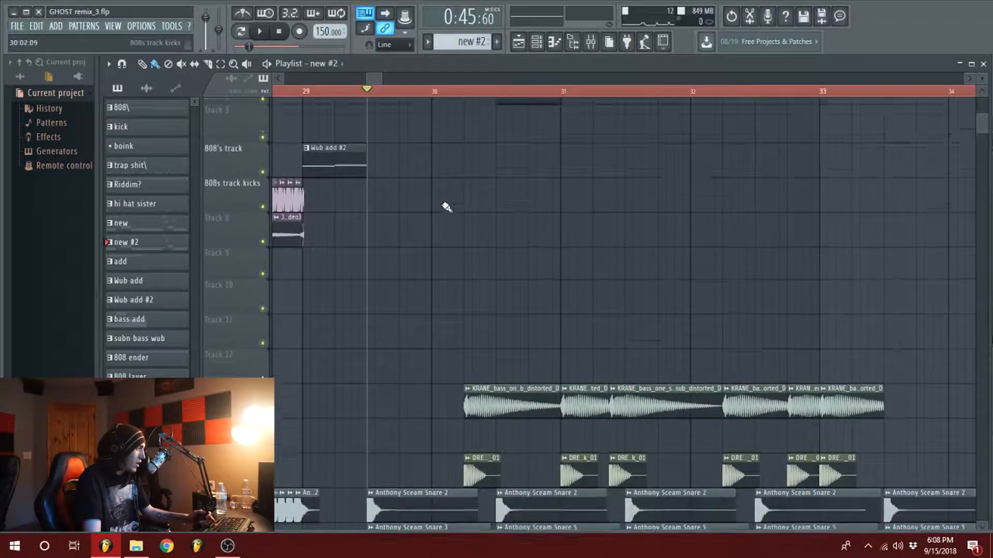
pyautogui.scroll(4, 448, 207)
pyautogui.doubleClick(445, 128)
pyautogui.scroll(-3, 421, 115)
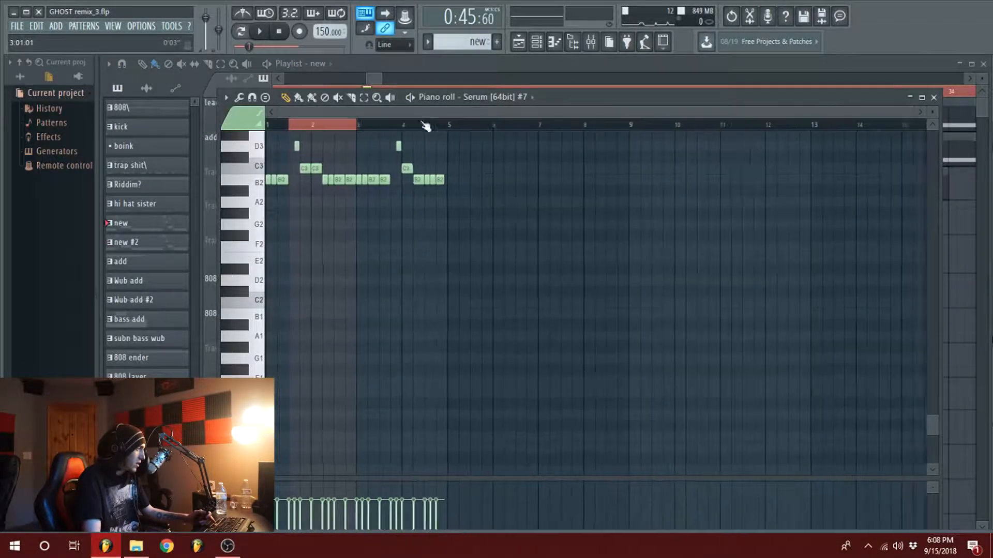
pyautogui.scroll(4, 415, 194)
pyautogui.keyDown('ctrl'); pyautogui.click(317, 125); pyautogui.keyUp('ctrl')
pyautogui.scroll(4, 293, 113)
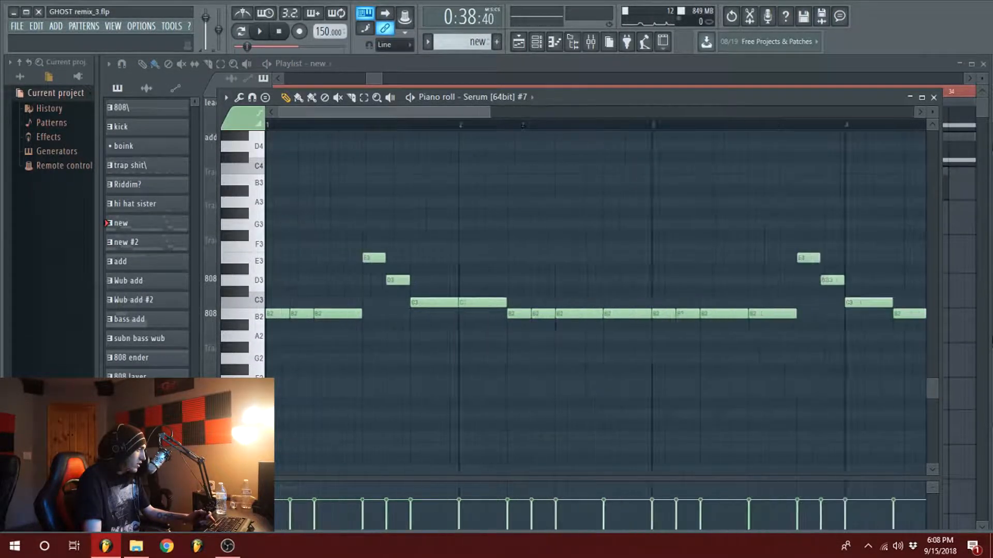
# Step: Return to the playlist and play a brief moment of Wub add #2 from bar 29
pyautogui.click(381, 83)
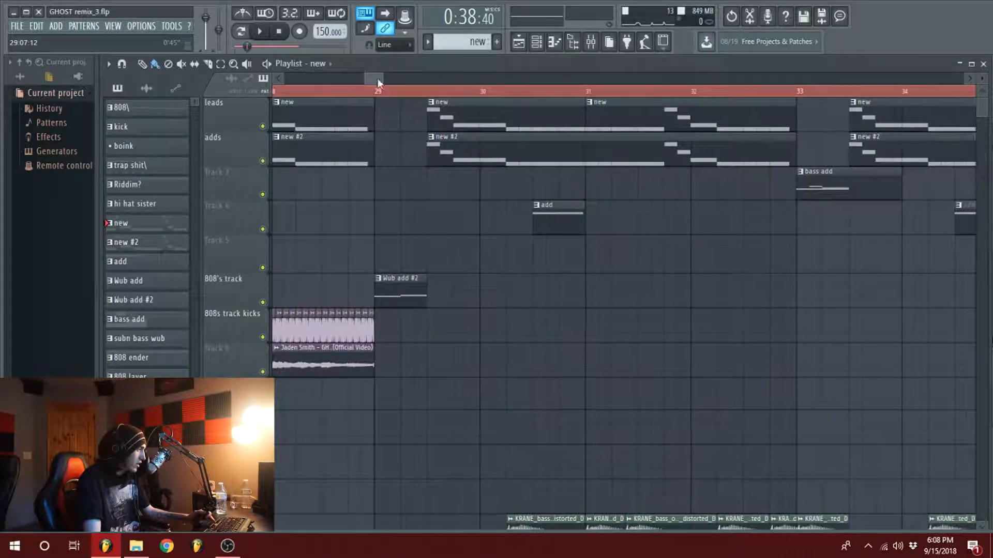
pyautogui.press('space')
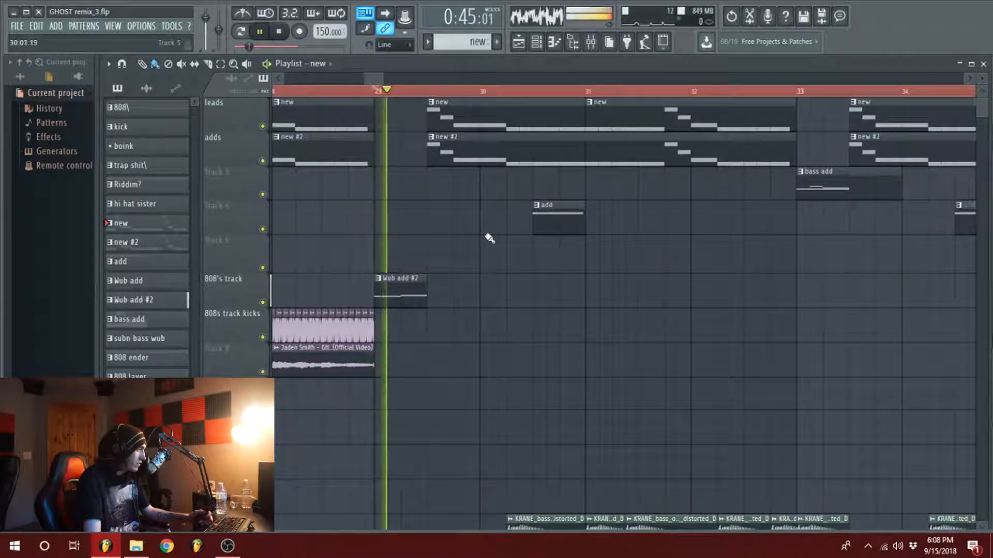
pyautogui.press('space')
# Step: Solo the KRANE bass one-shot track and play it from its first clip after bar 30
pyautogui.scroll(-5, 491, 235)
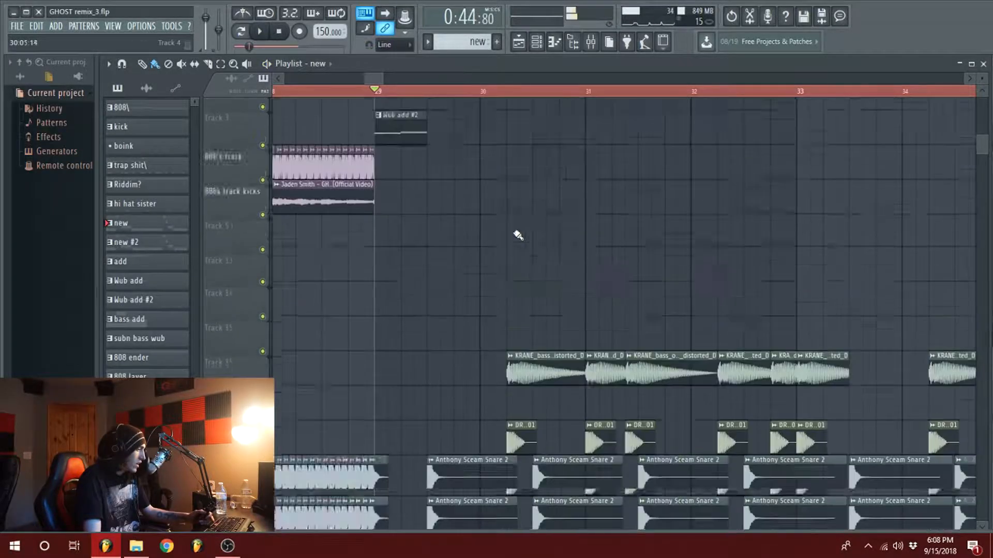
pyautogui.click(506, 94)
pyautogui.moveTo(363, 79); pyautogui.dragTo(377, 83)
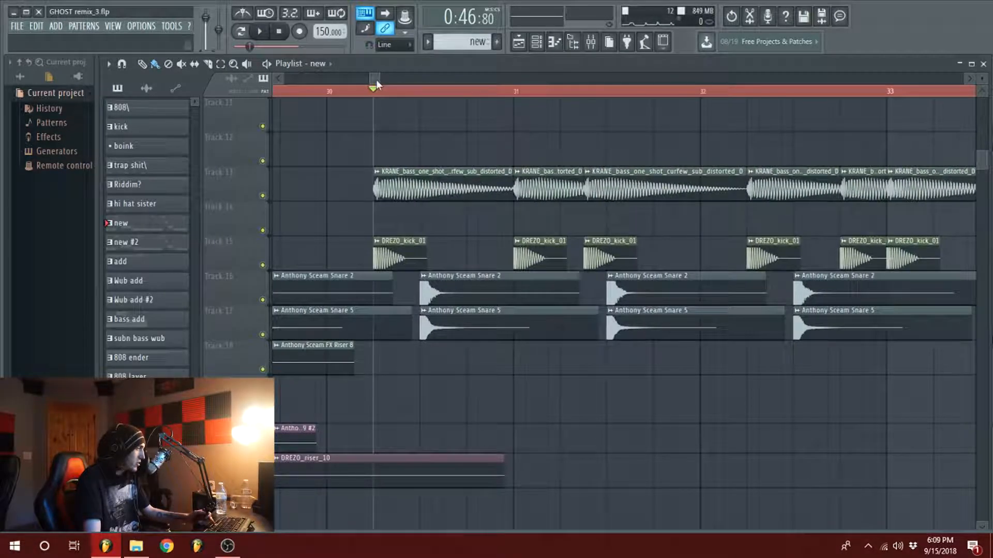
pyautogui.rightClick(258, 166)
pyautogui.click(254, 173)
pyautogui.rightClick(262, 196)
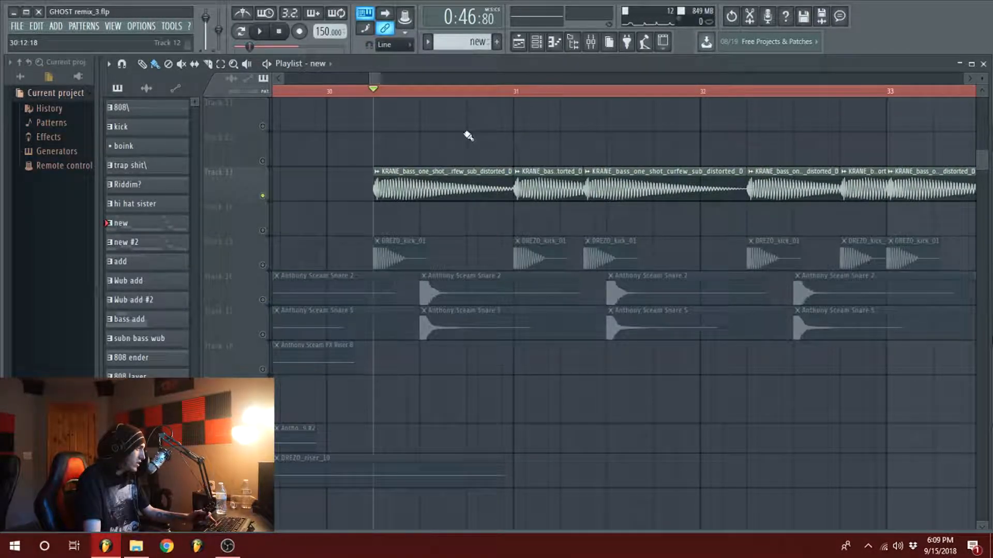
pyautogui.press('space')
# Step: Open the Fruity Limiter and Fruity parametric EQ 2 on the KRANE bass mixer insert and examine the EQ curve
pyautogui.click(605, 42)
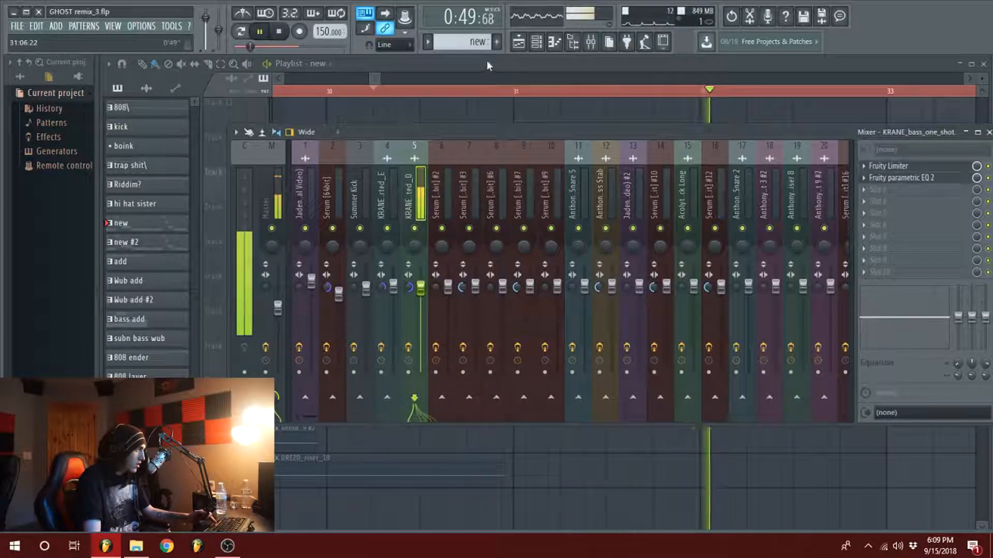
pyautogui.click(892, 166)
pyautogui.click(901, 179)
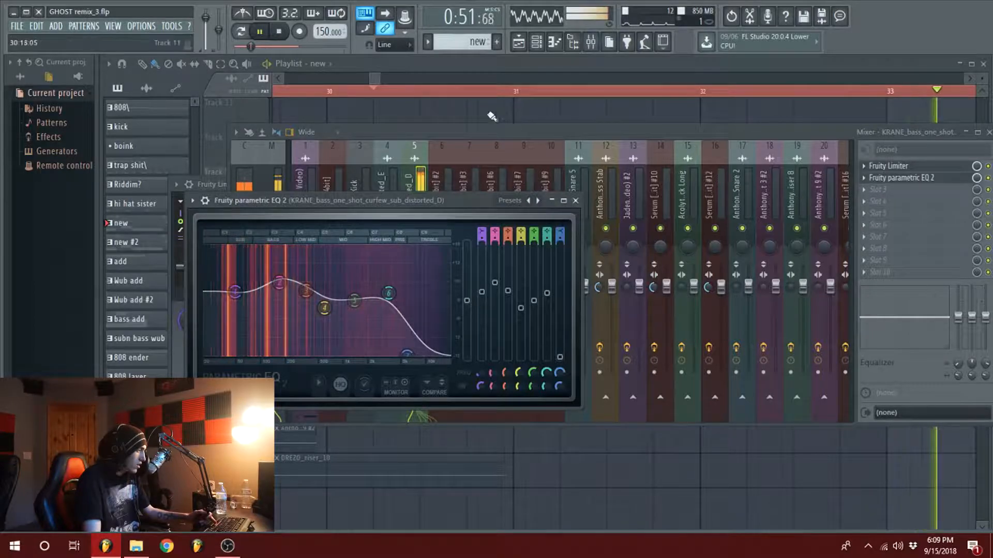
# Step: Stop playback and enable the KRANE automation track alongside the soloed KRANE bass track
pyautogui.click(376, 79)
pyautogui.scroll(-2, 376, 80)
pyautogui.press('space')
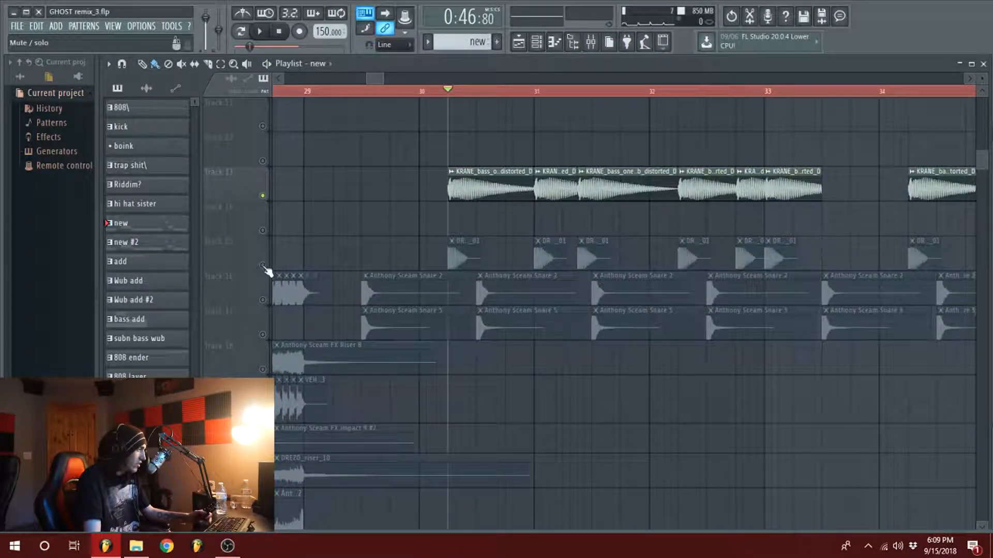
pyautogui.scroll(-10, 427, 252)
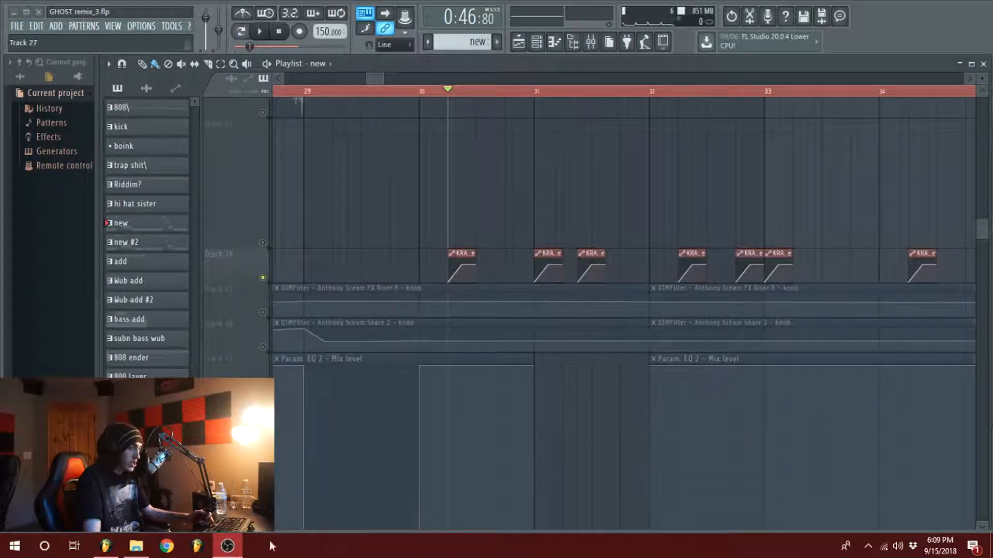
# Step: Play the soloed KRANE bass one-shots with their automation and the DREZO kick from after bar 30 and stop
pyautogui.press('space')
pyautogui.scroll(10, 507, 259)
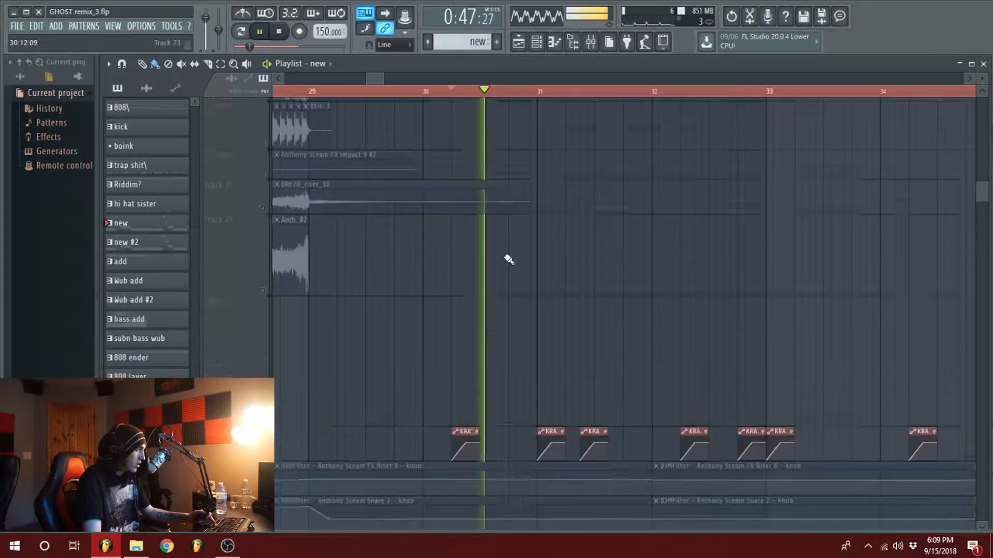
pyautogui.scroll(-2, 538, 287)
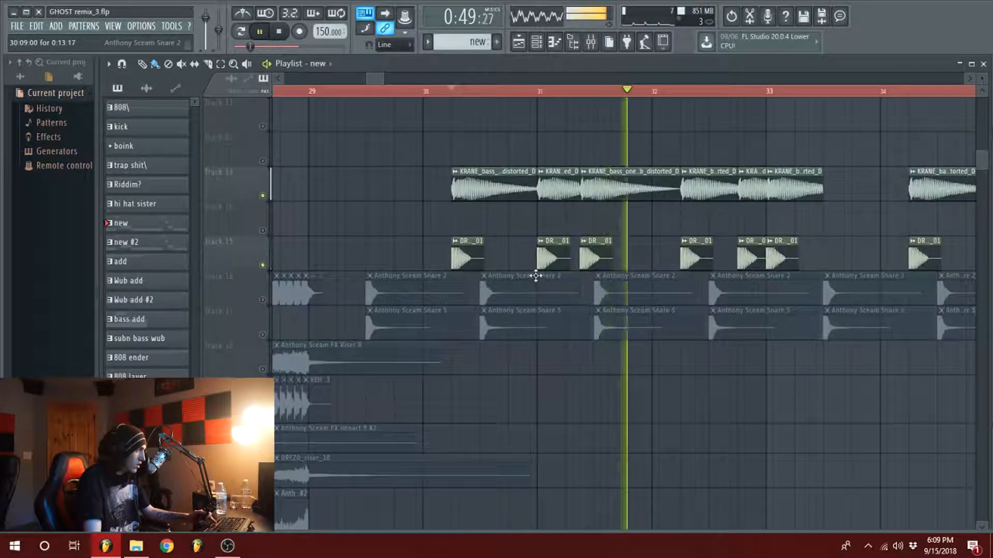
pyautogui.press('space')
# Step: Enable the Anthony Scream Snare 2 and Snare 5 tracks and play them with the bass from mid-bar 29
pyautogui.click(365, 93)
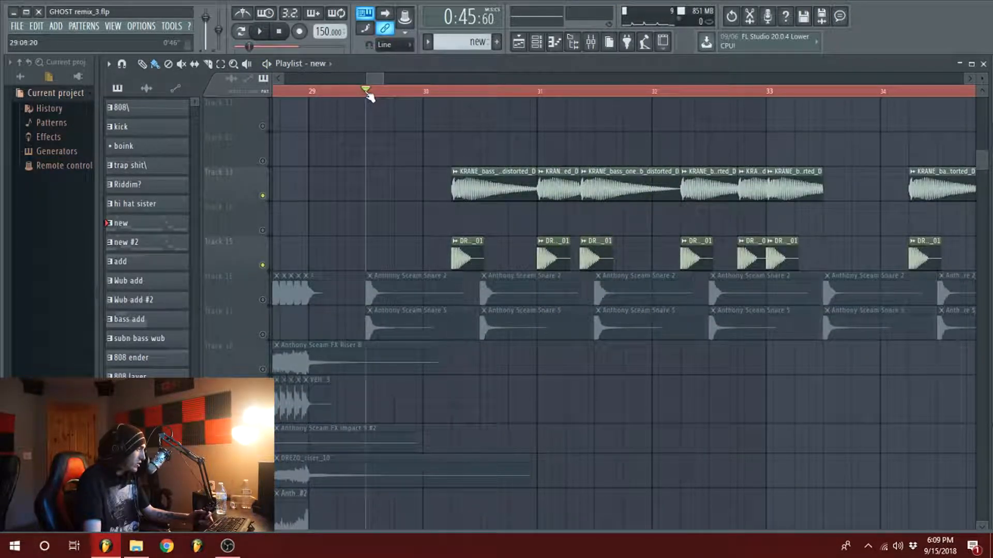
pyautogui.click(264, 300)
pyautogui.click(264, 334)
pyautogui.press('space')
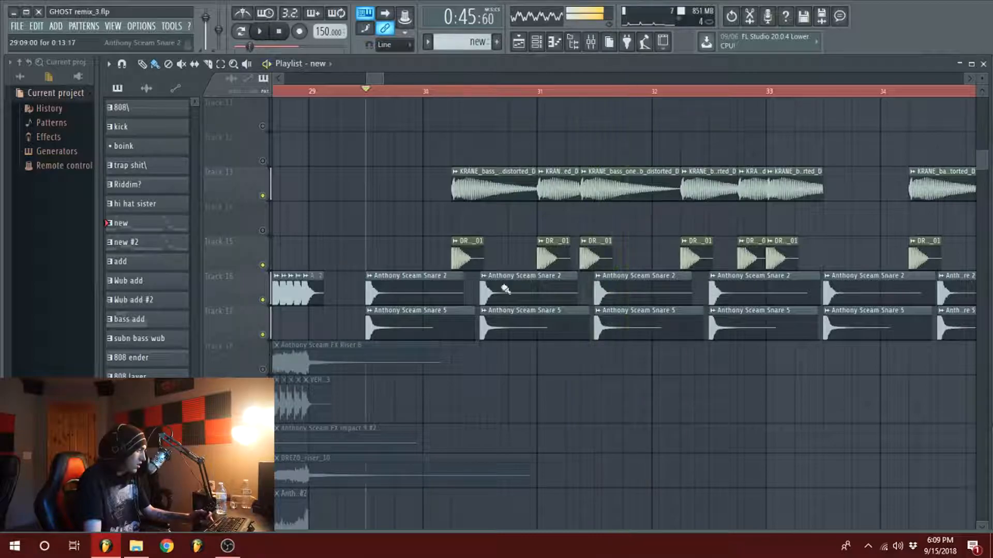
pyautogui.press('space')
# Step: Unsolo the playlist so all tracks sound and briefly play the full drop from mid-bar 29
pyautogui.scroll(6, 636, 290)
pyautogui.scroll(-5, 425, 327)
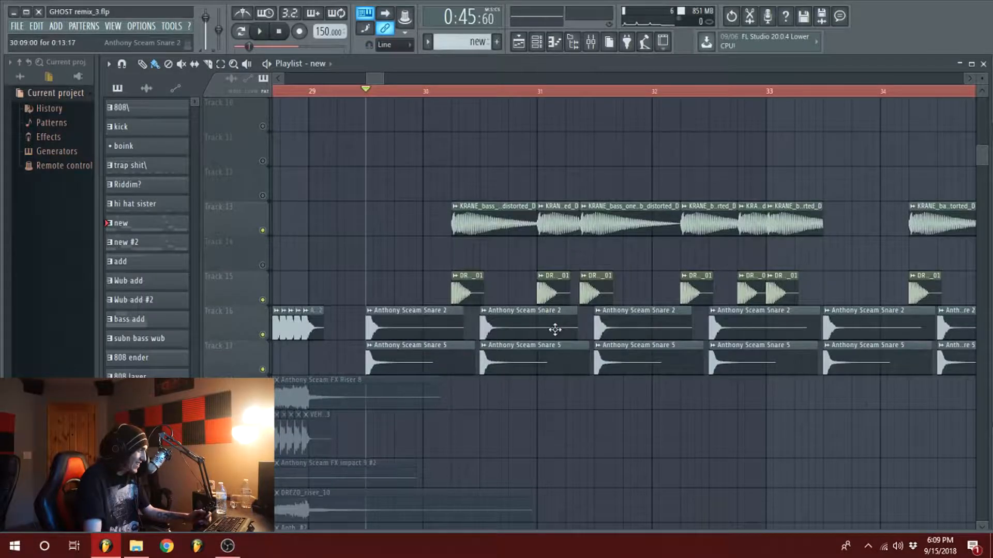
pyautogui.scroll(9, 555, 329)
pyautogui.scroll(-2, 396, 92)
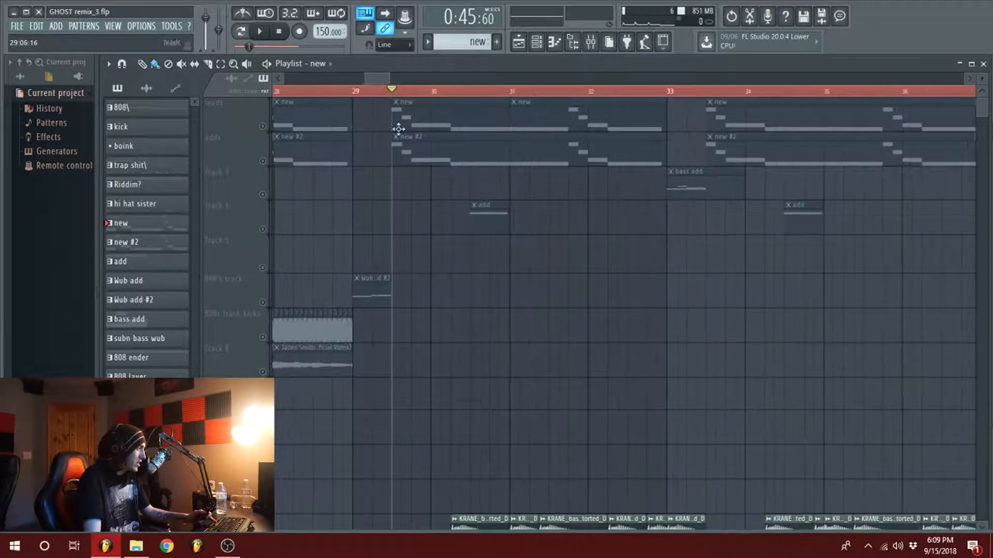
pyautogui.rightClick(264, 128)
pyautogui.press('space')
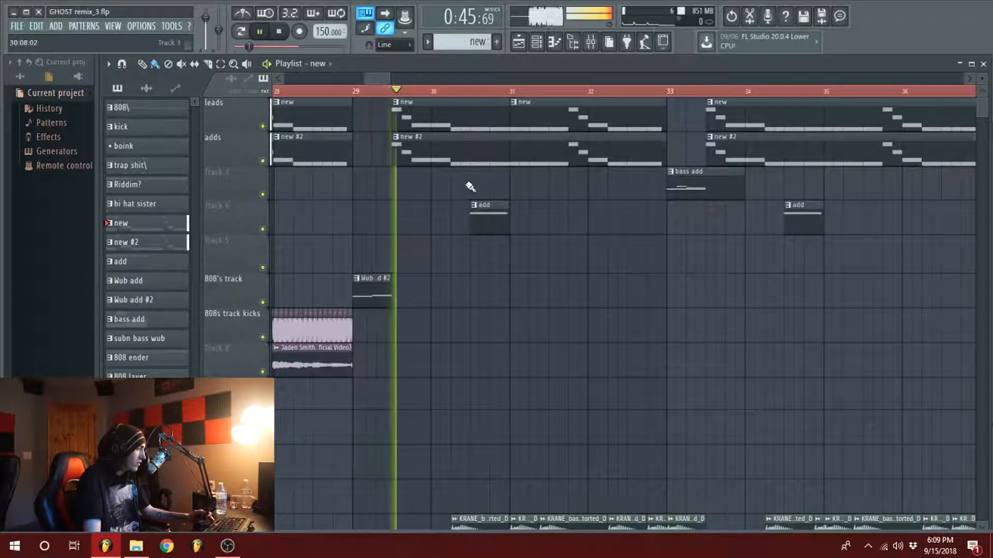
pyautogui.press('space')
# Step: Open the piano roll of the add pattern after bar 30 and play the pattern on its own
pyautogui.doubleClick(490, 225)
pyautogui.click(242, 32)
pyautogui.press('space')
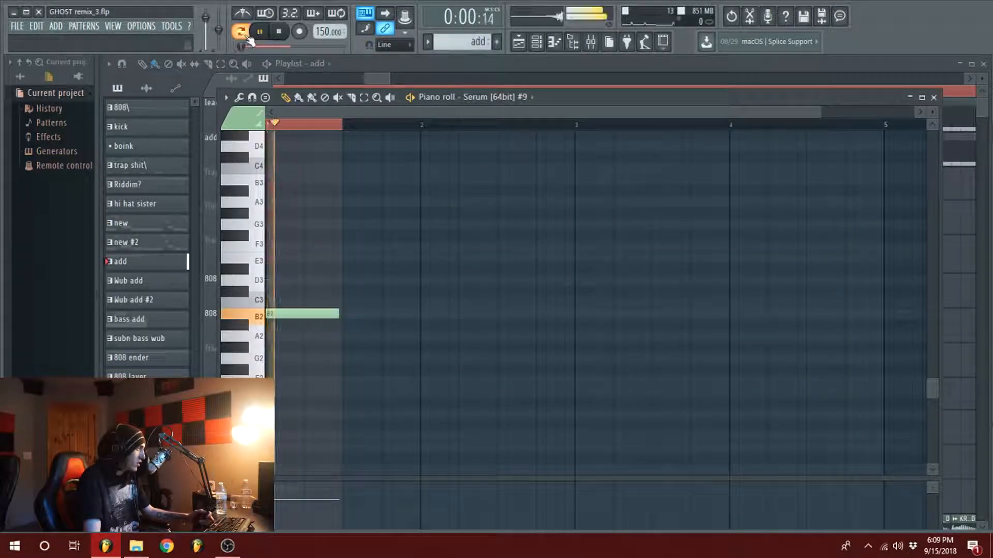
pyautogui.press('space')
# Step: Return to the playlist and play the song from bar 29 into the add clip
pyautogui.click(378, 77)
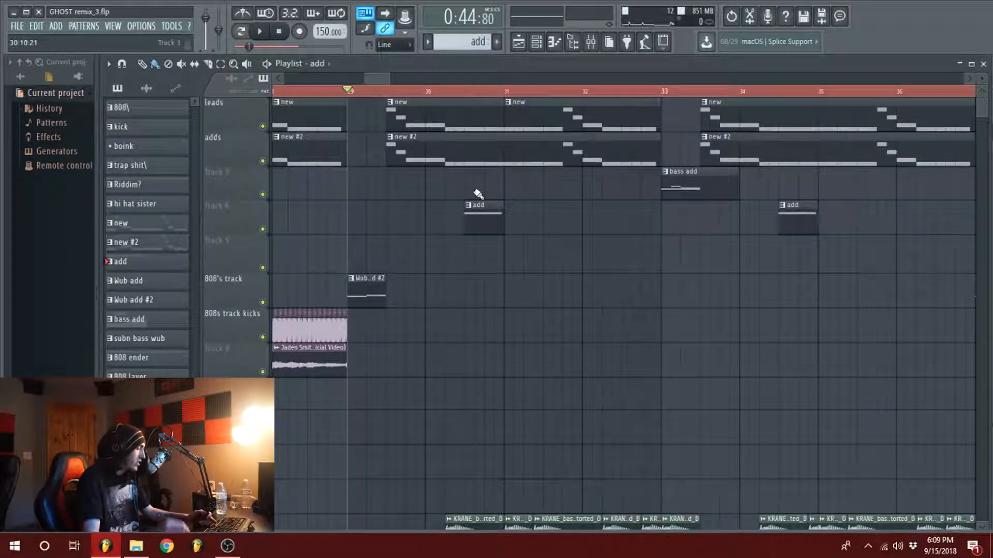
pyautogui.press('space')
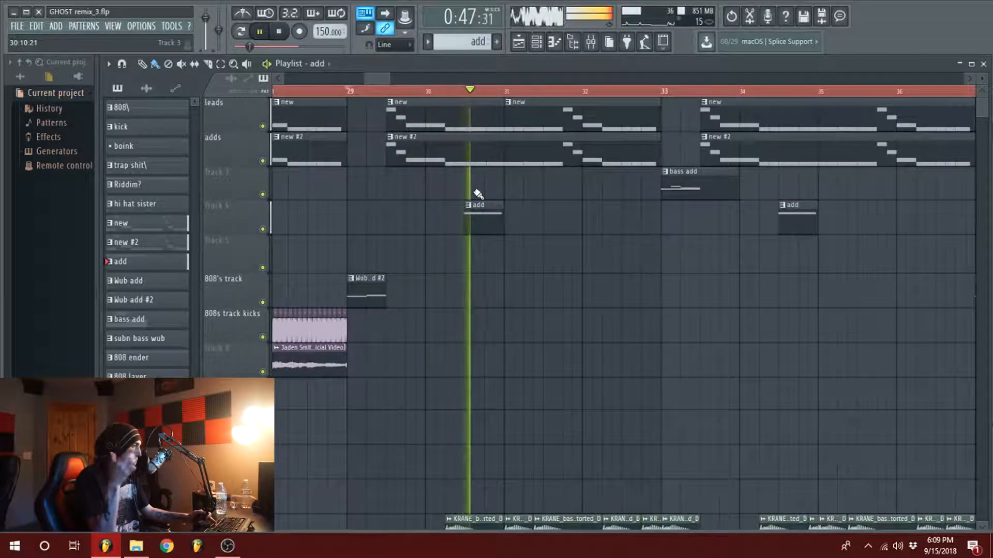
pyautogui.press('space')
pyautogui.scroll(-5, 555, 196)
pyautogui.scroll(5, 595, 284)
# Step: Play the song from the second half of bar 32 towards the bass add clip
pyautogui.click(612, 92)
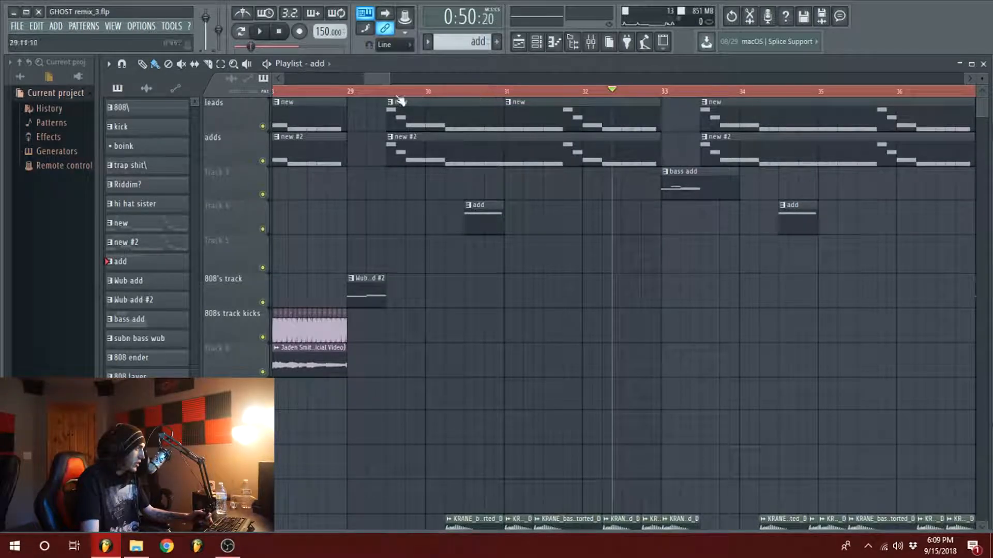
pyautogui.moveTo(389, 79); pyautogui.dragTo(394, 79)
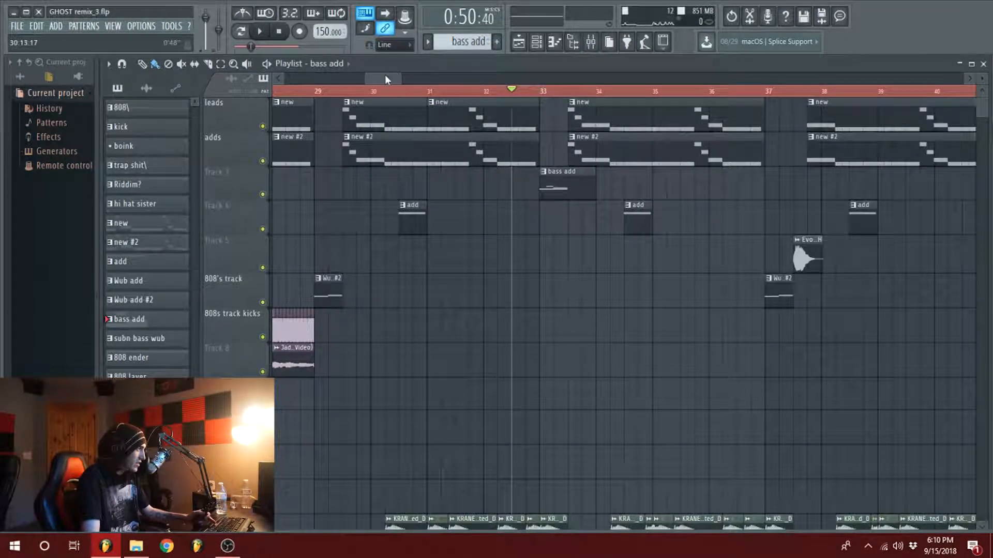
pyautogui.moveTo(387, 80); pyautogui.dragTo(388, 79)
pyautogui.press('space')
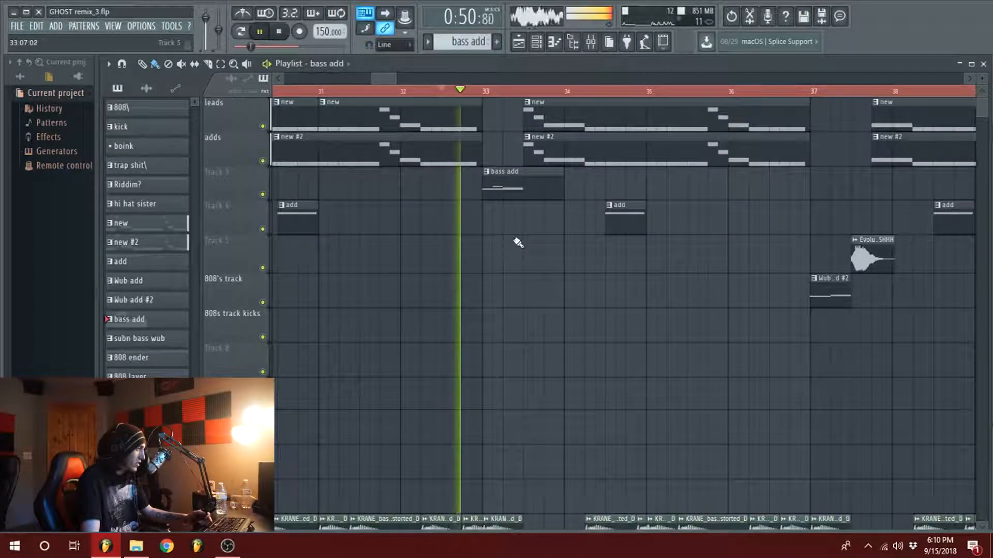
pyautogui.press('space')
# Step: View the bass add pattern's notes in the piano roll and audition the pattern by itself
pyautogui.doubleClick(509, 189)
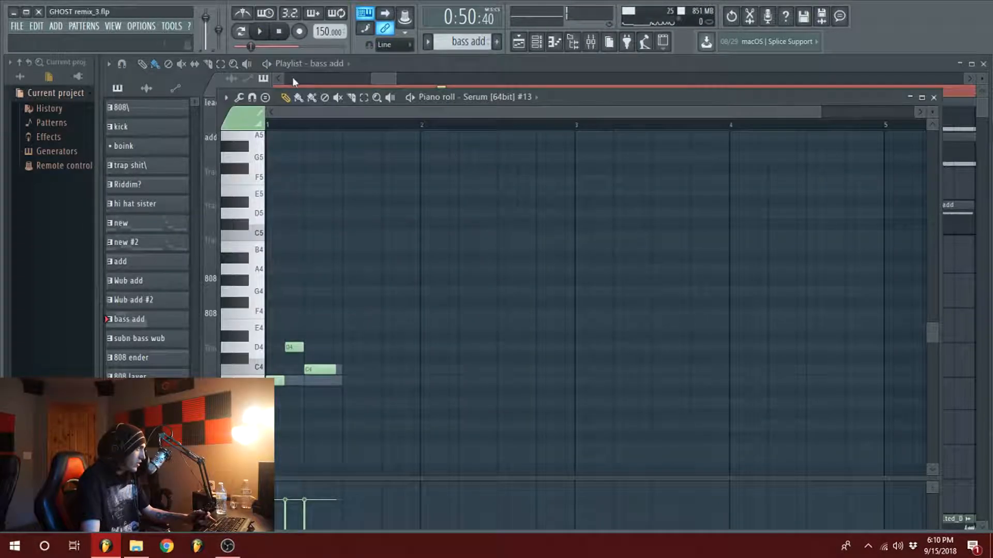
pyautogui.click(933, 97)
pyautogui.press('space')
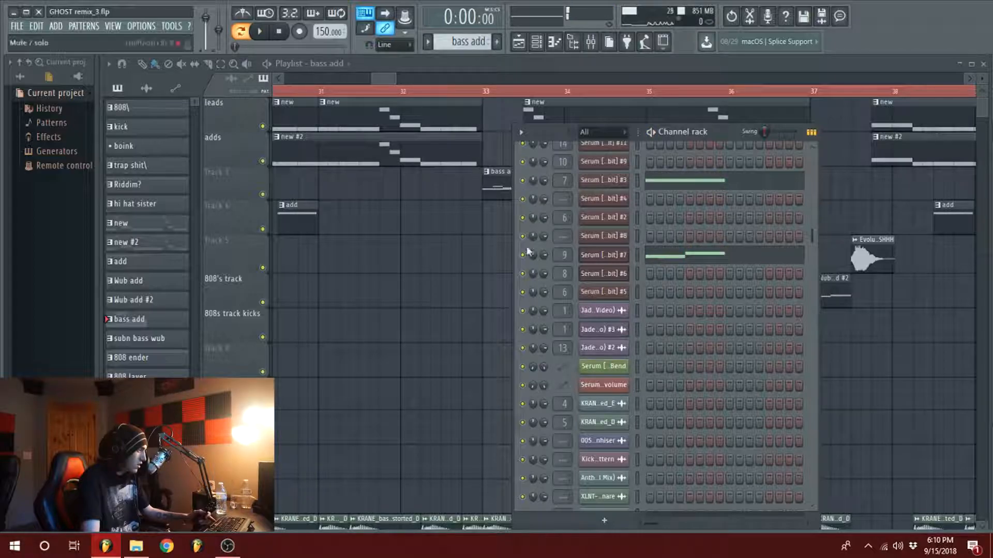
pyautogui.press('space')
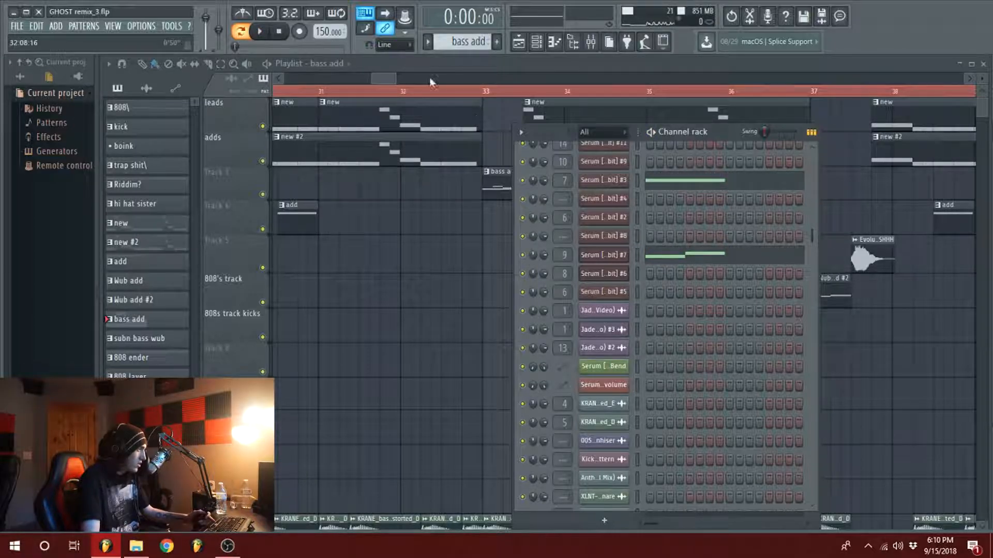
# Step: Switch back to song playback and play the bass add in context twice from bar 33
pyautogui.scroll(-3, 380, 79)
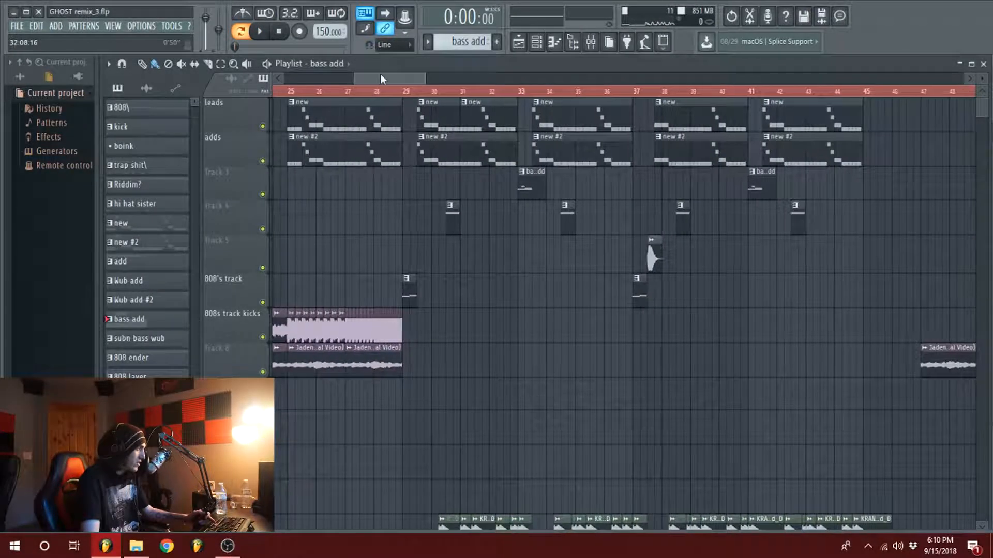
pyautogui.click(518, 91)
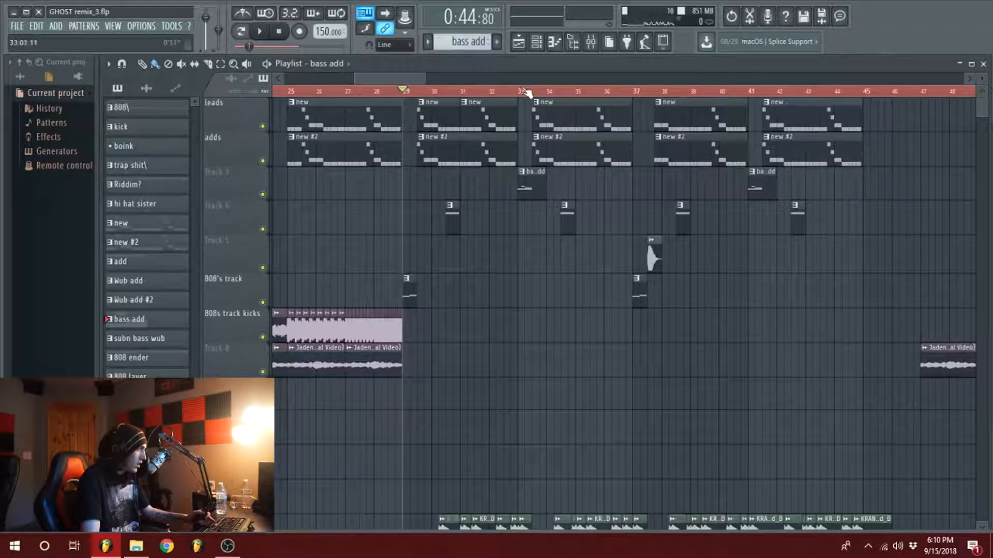
pyautogui.press('space')
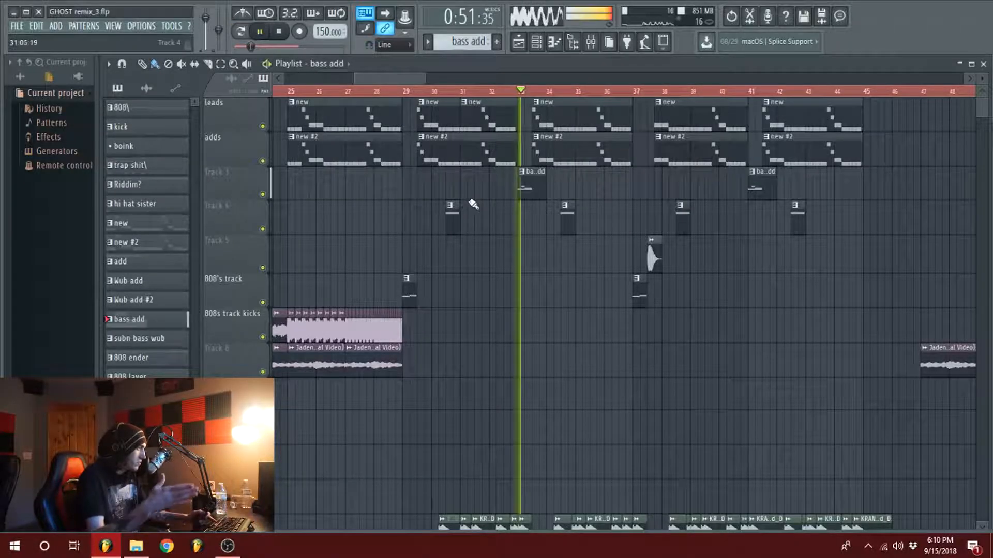
pyautogui.press('space')
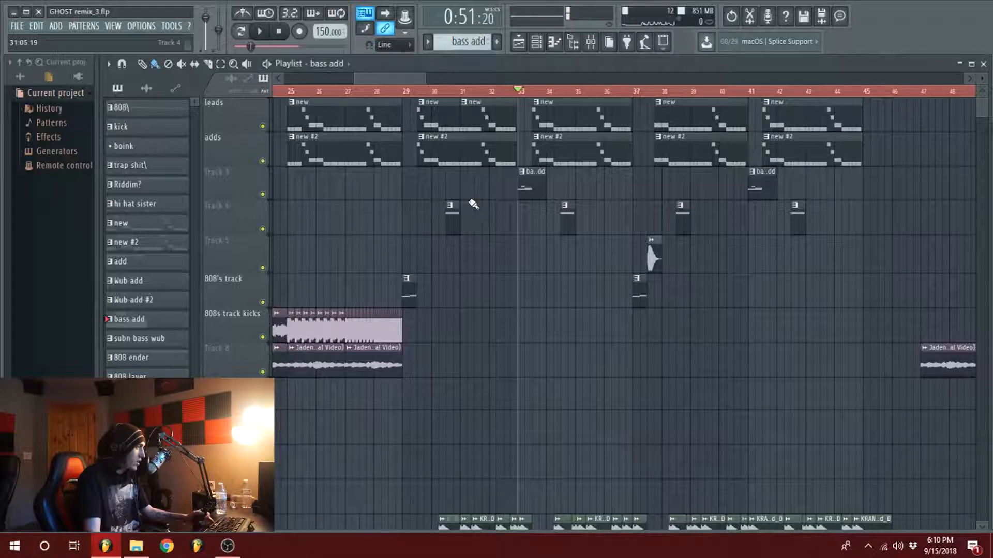
pyautogui.scroll(3, 394, 79)
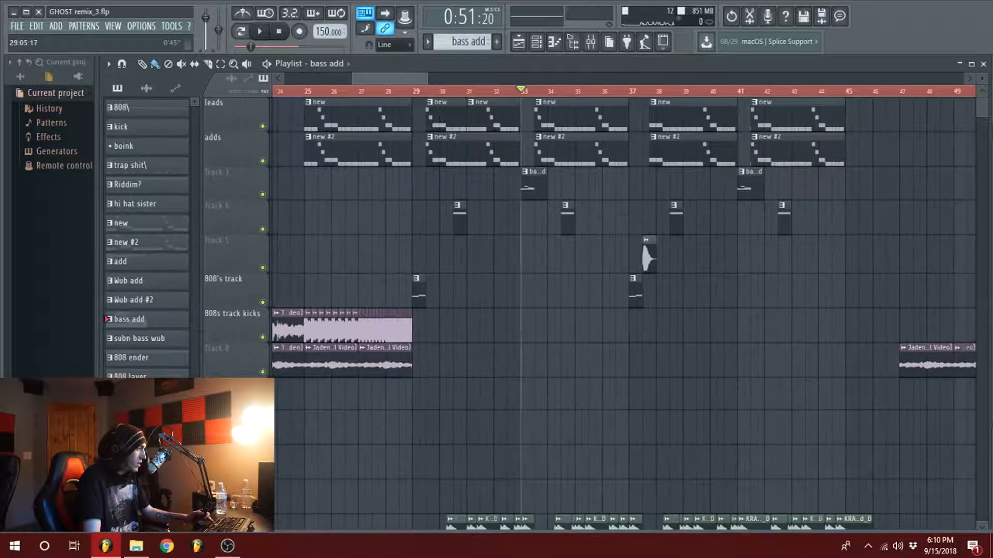
pyautogui.press('space')
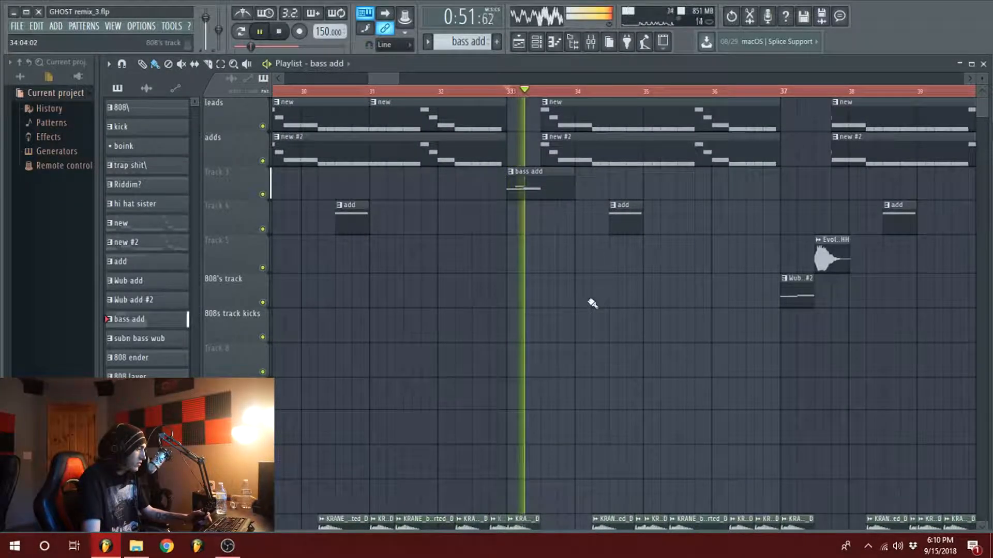
pyautogui.scroll(-5, 589, 304)
pyautogui.press('space')
pyautogui.scroll(5, 583, 302)
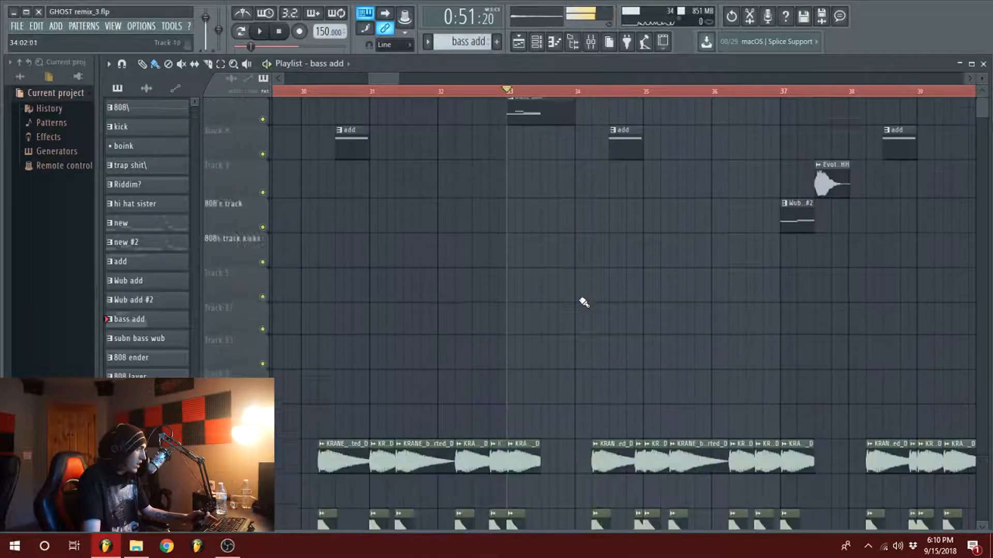
# Step: Play a short moment of bar 33 while viewing the KRANE bass, kick and snare clips
pyautogui.click(542, 91)
pyautogui.scroll(-7, 576, 274)
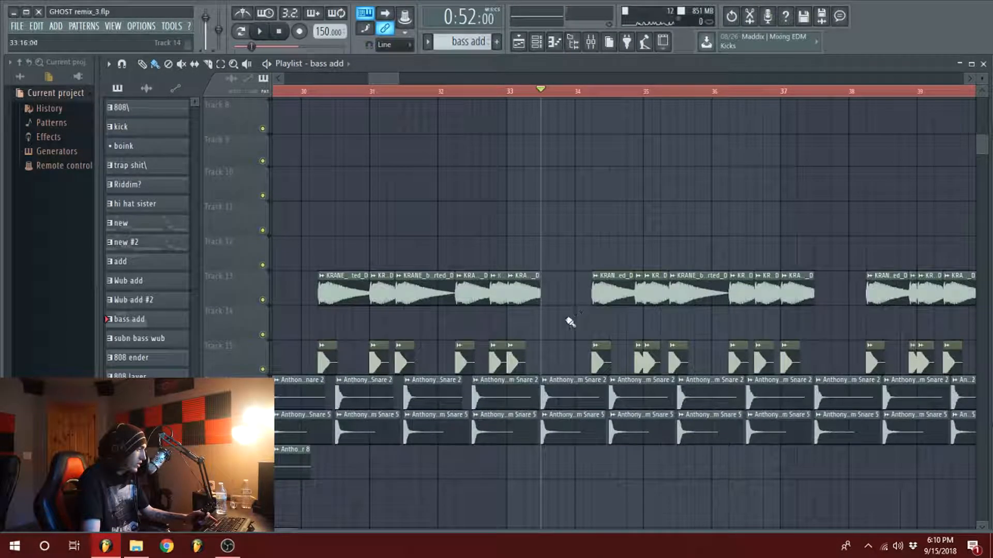
pyautogui.press('space')
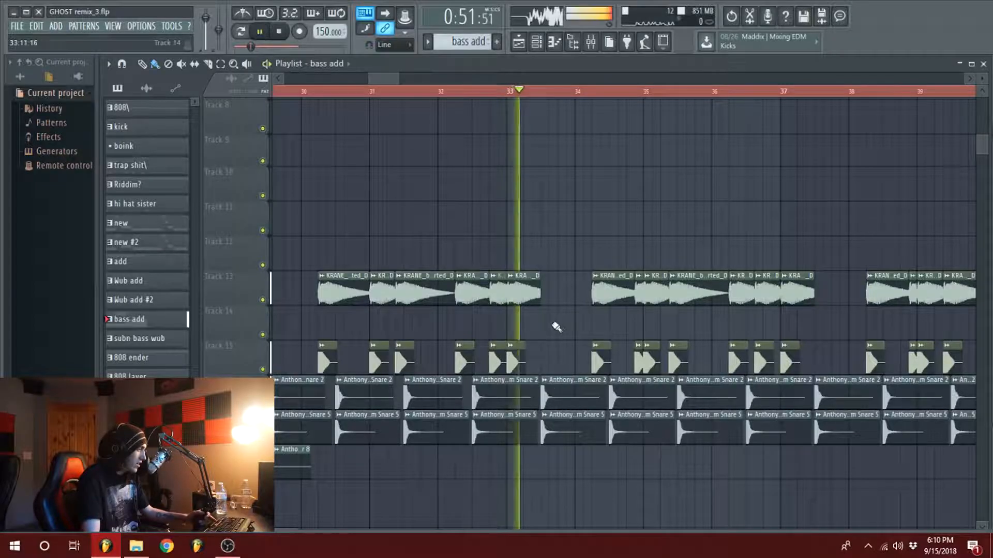
pyautogui.press('space')
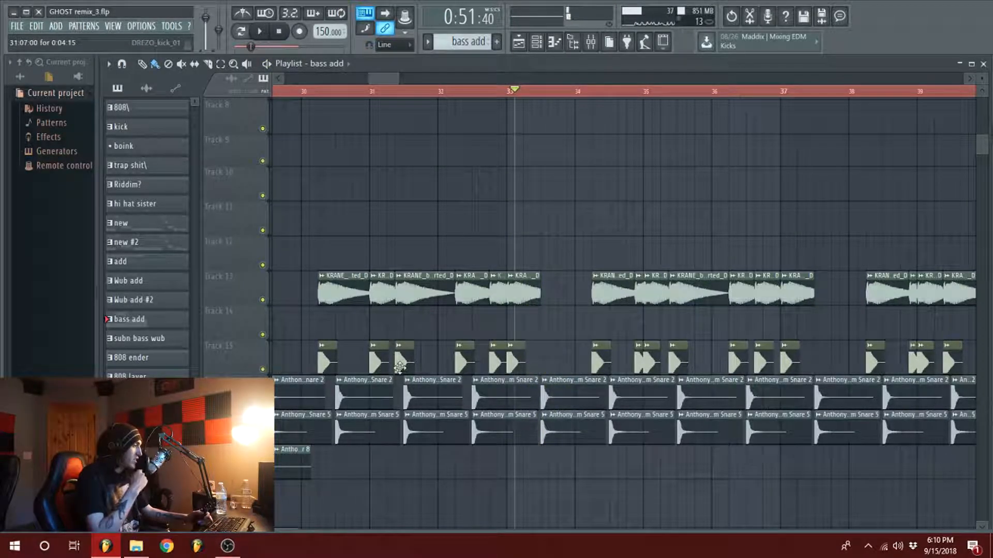
# Step: Play the song from mid-bar 32 through the bass add to just after bar 34
pyautogui.scroll(7, 517, 357)
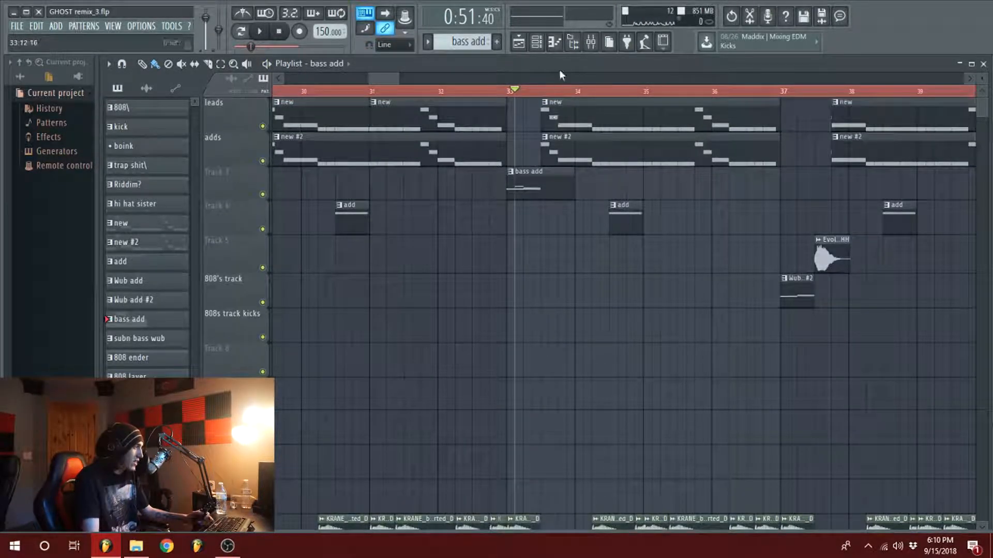
pyautogui.click(481, 91)
pyautogui.scroll(-7, 549, 210)
pyautogui.press('space')
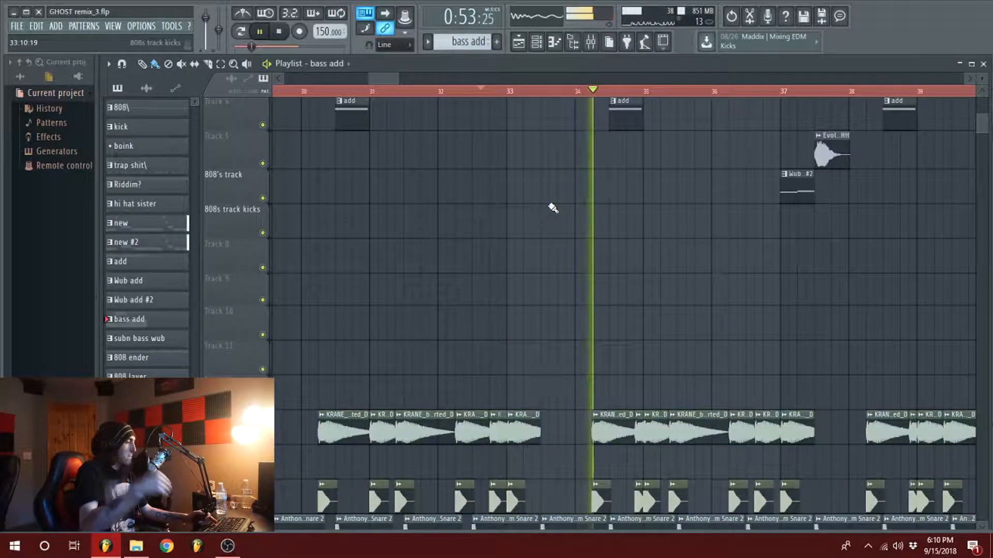
pyautogui.press('space')
# Step: Play the song from late in bar 36 through Wub add #2 and the Evolution SHHH sample on Track 5
pyautogui.scroll(3, 600, 450)
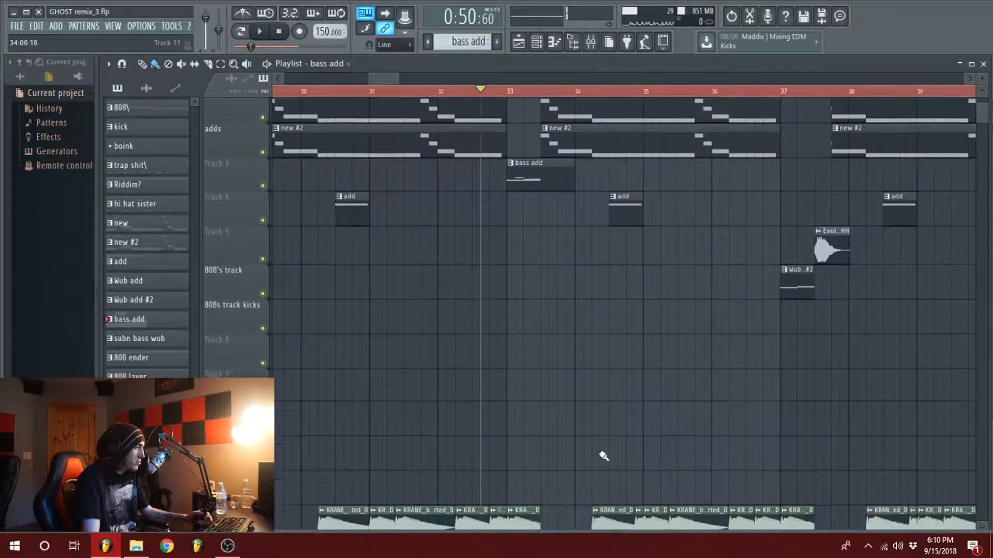
pyautogui.scroll(-7, 569, 387)
pyautogui.scroll(7, 713, 333)
pyautogui.scroll(-8, 583, 354)
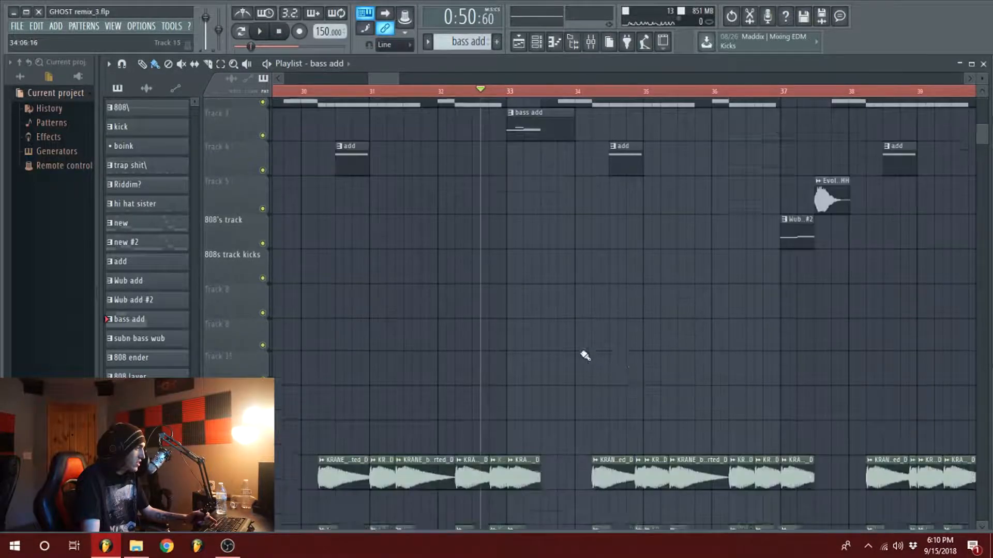
pyautogui.scroll(7, 570, 369)
pyautogui.scroll(1, 569, 369)
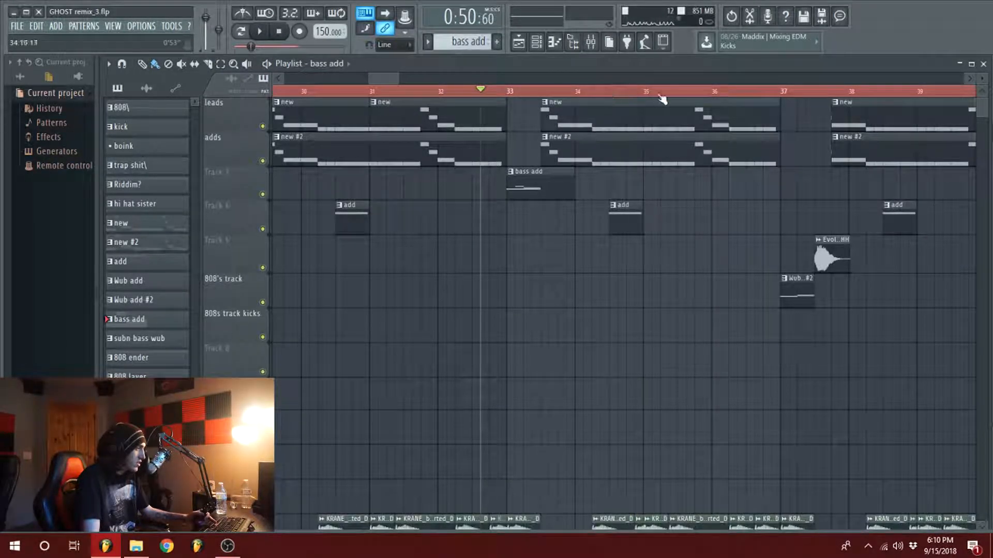
pyautogui.scroll(-5, 375, 86)
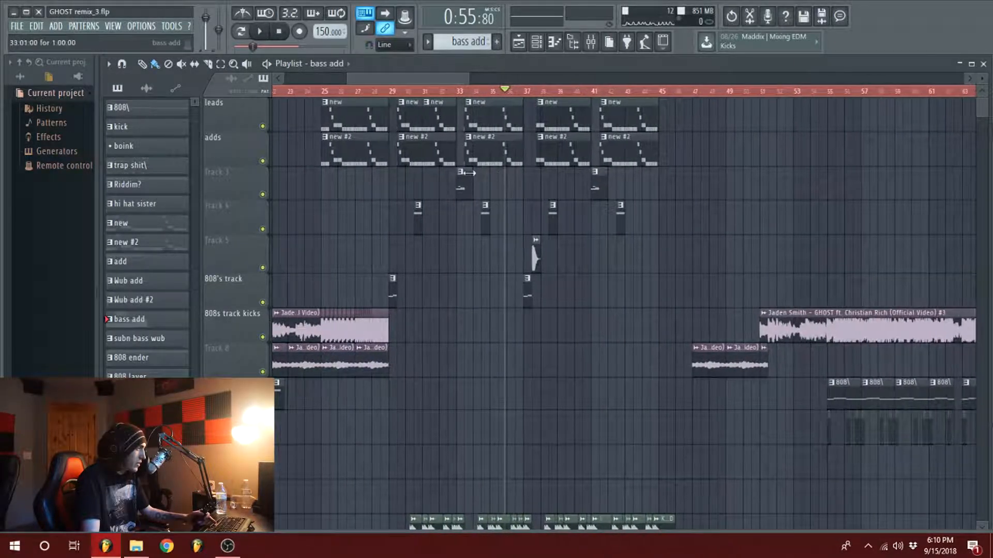
pyautogui.scroll(5, 470, 133)
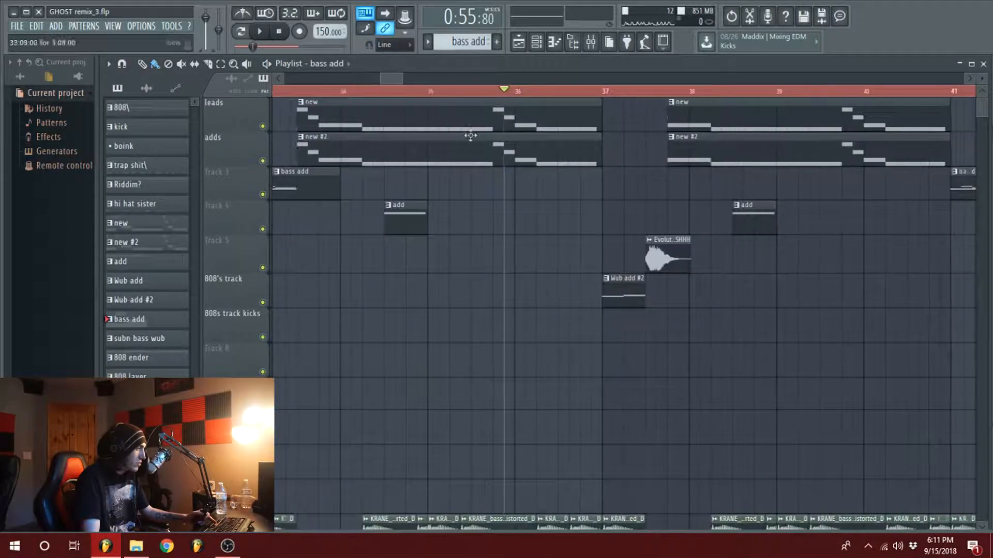
pyautogui.scroll(-5, 603, 315)
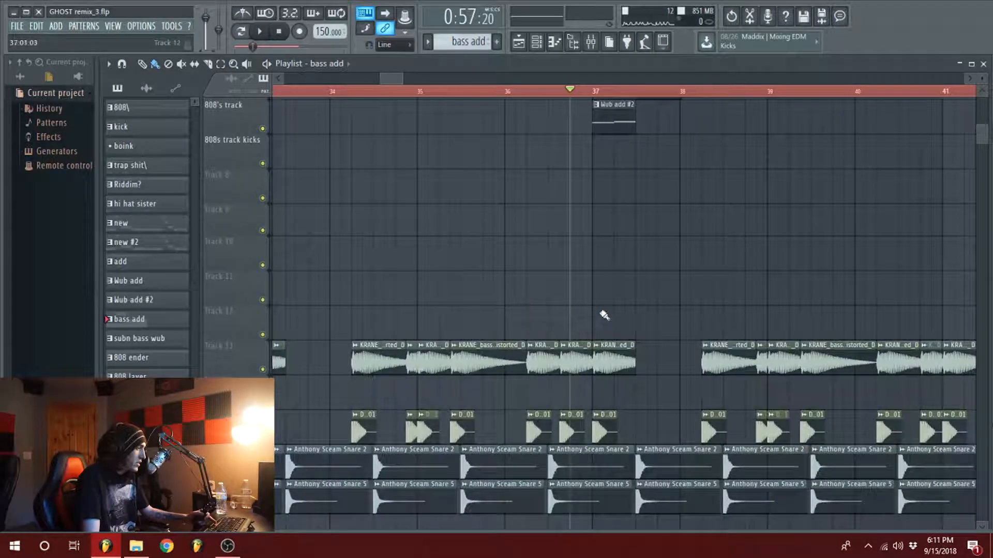
pyautogui.scroll(-5, 615, 356)
pyautogui.scroll(10, 628, 340)
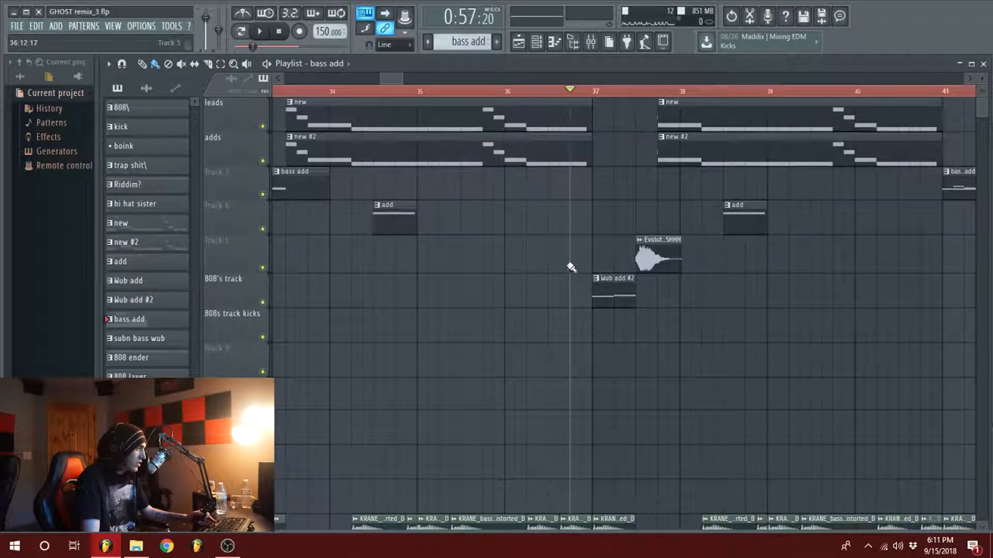
pyautogui.press('space')
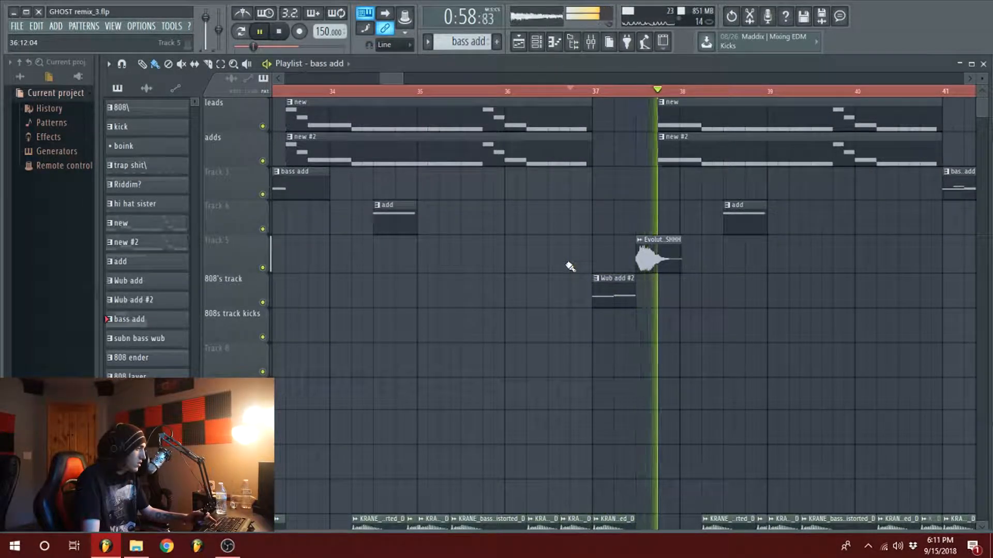
# Step: Play the song from the Evolution SHHH sample in mid-bar 37 into the second half of the drop
pyautogui.press('space')
pyautogui.click(637, 91)
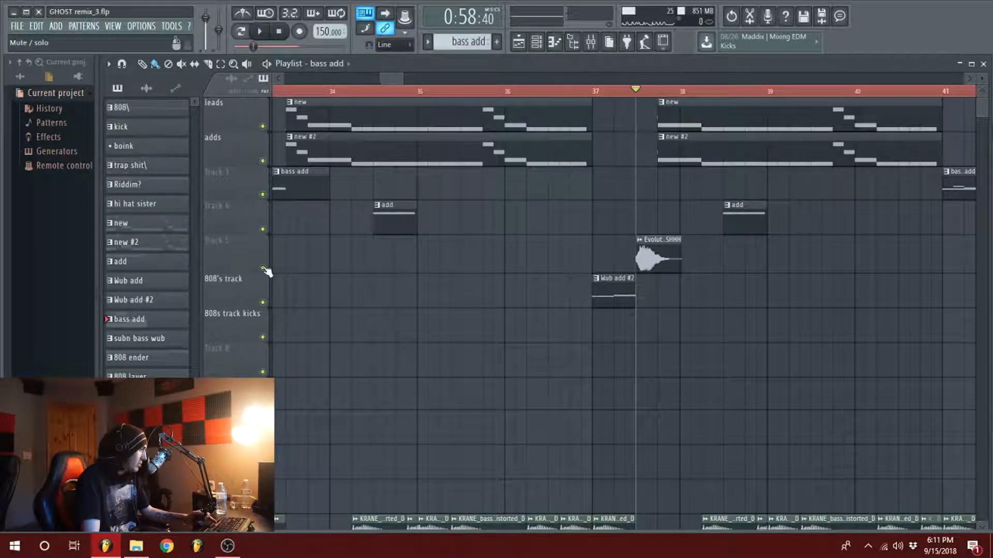
pyautogui.scroll(-4, 393, 83)
pyautogui.press('space')
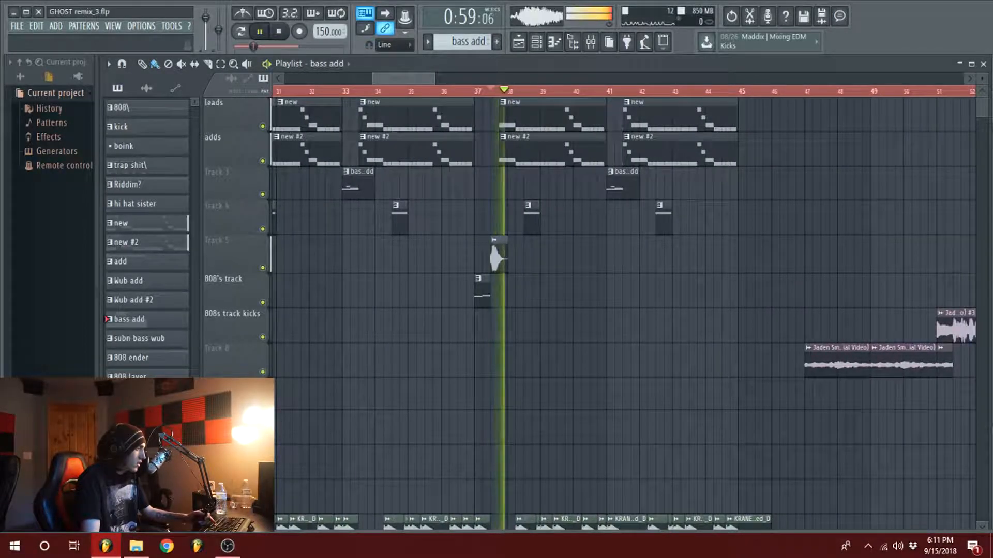
pyautogui.scroll(-4, 492, 219)
pyautogui.scroll(-10, 490, 219)
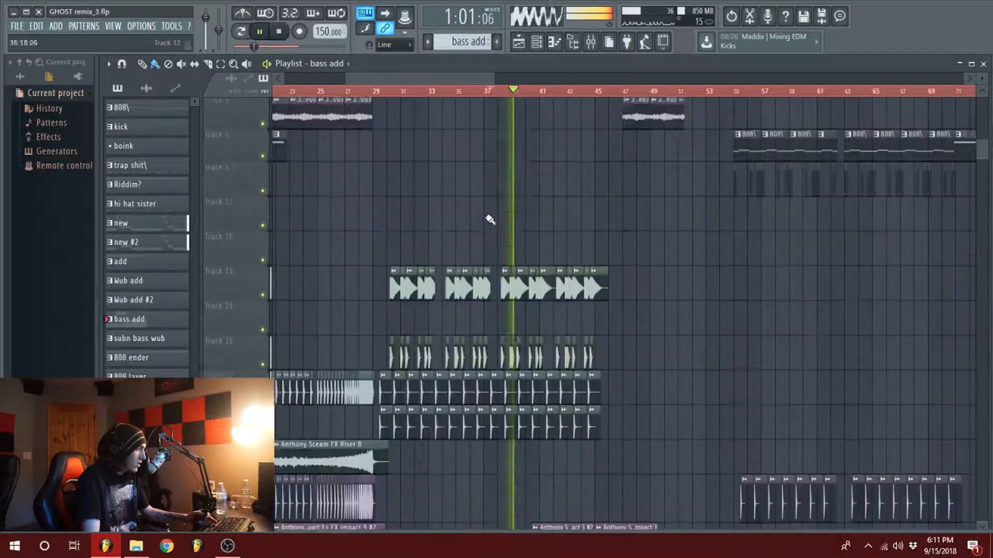
pyautogui.press('space')
# Step: Play the end of the drop from late in bar 43 past bar 46 while viewing the FX impact and KRANE bass clips
pyautogui.scroll(5, 509, 206)
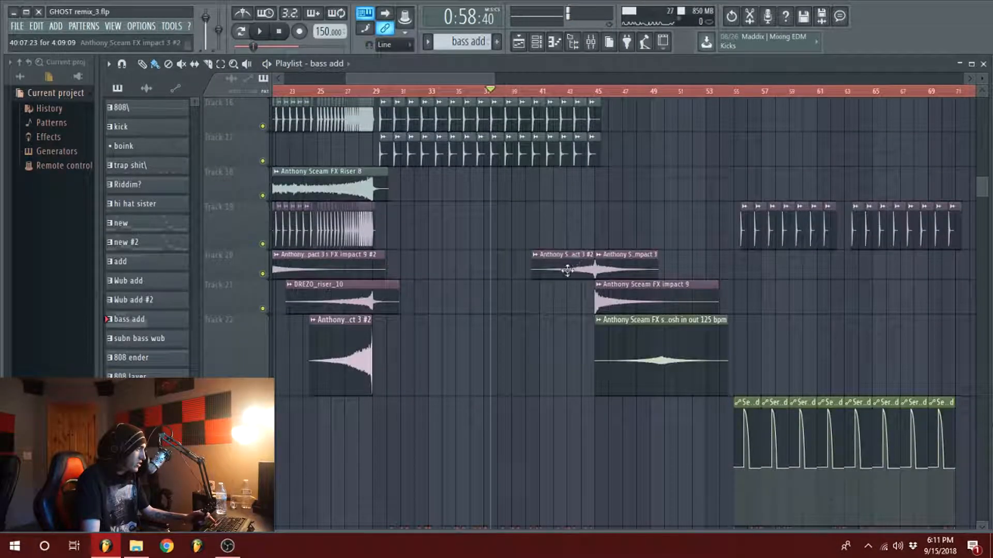
pyautogui.scroll(5, 567, 270)
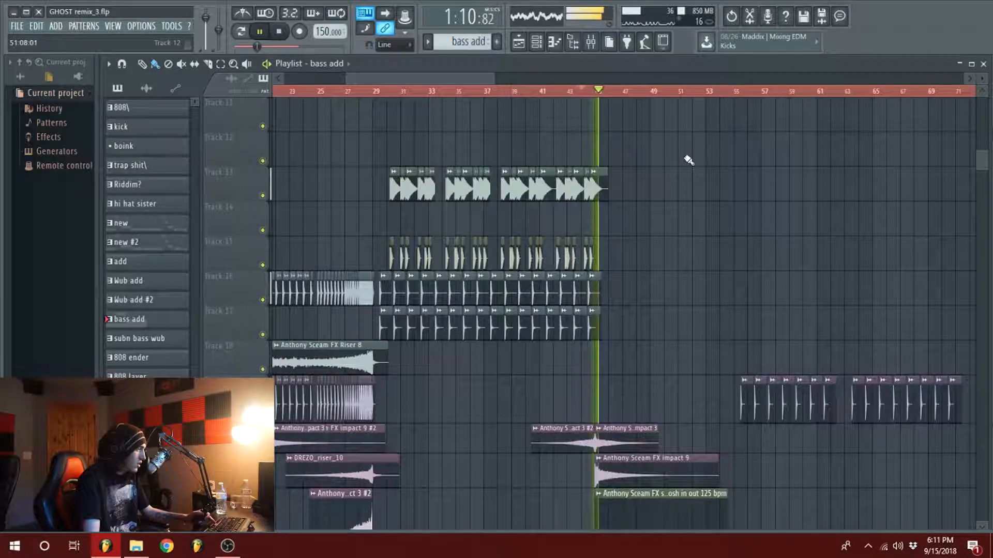
pyautogui.scroll(8, 688, 160)
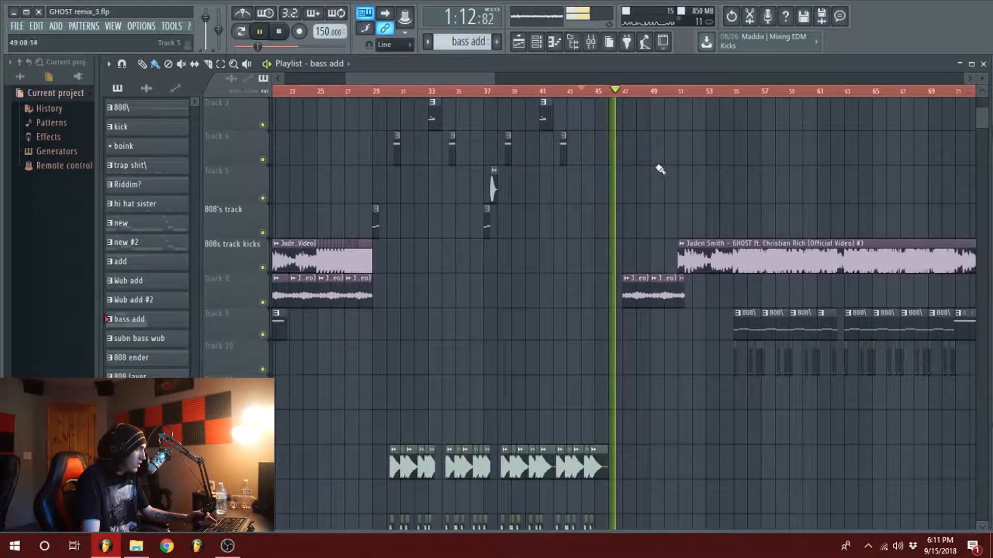
pyautogui.scroll(-3, 661, 169)
pyautogui.press('space')
# Step: Play the Jaden Smith vocal clips on Track 8 from bar 47
pyautogui.scroll(6, 485, 92)
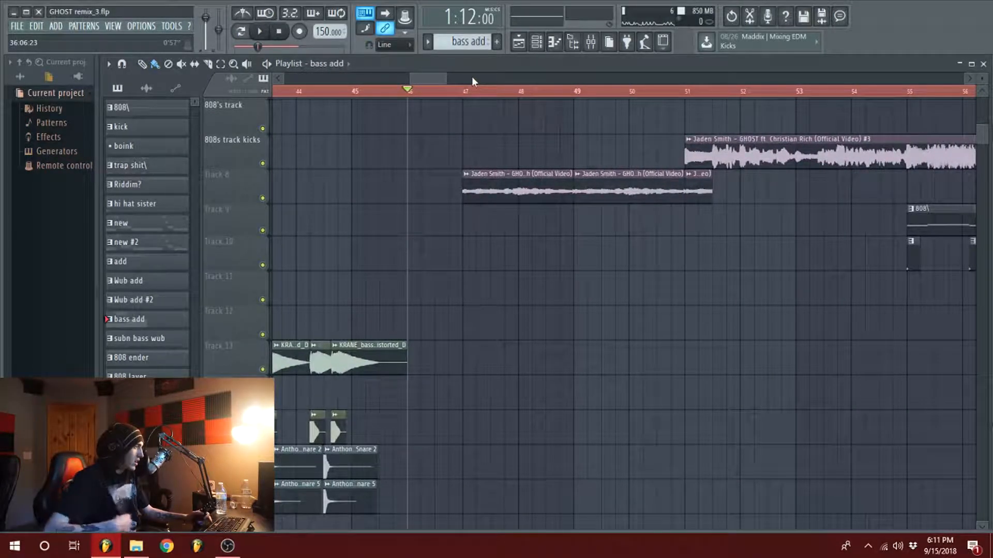
pyautogui.click(464, 91)
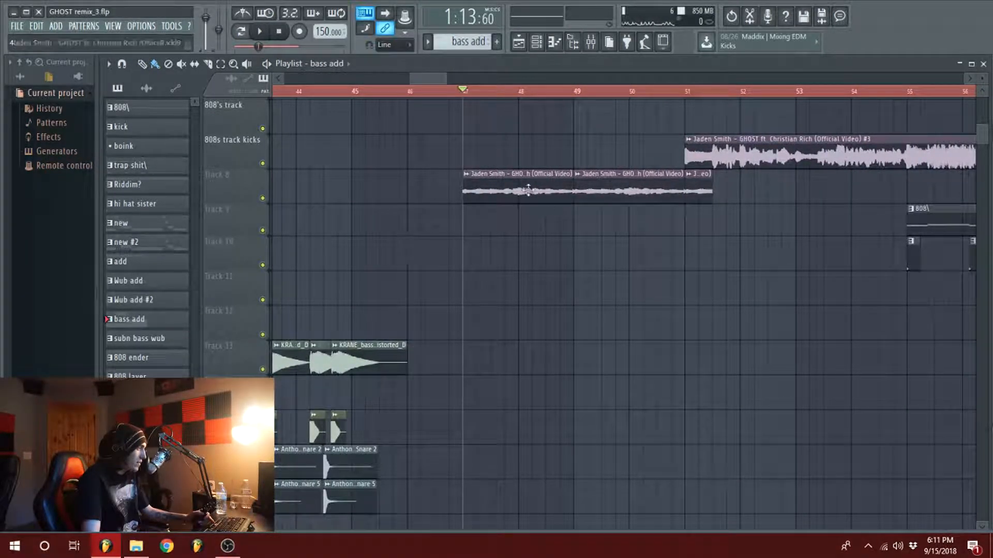
pyautogui.scroll(-2, 466, 284)
pyautogui.press('space')
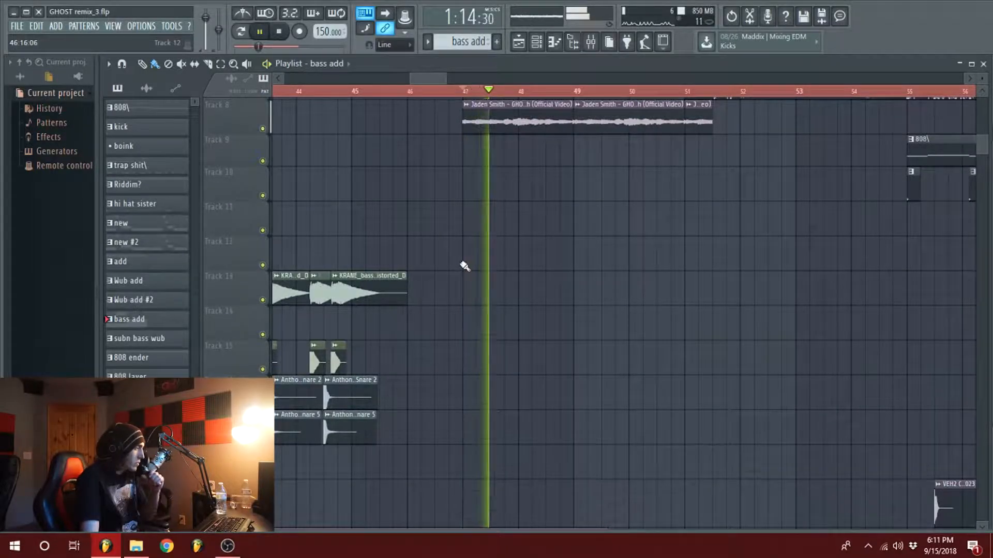
pyautogui.scroll(5, 464, 266)
pyautogui.scroll(-3, 460, 93)
# Step: Play the transition out of the drop from bar 45 and view the FX tracks beneath it
pyautogui.click(444, 107)
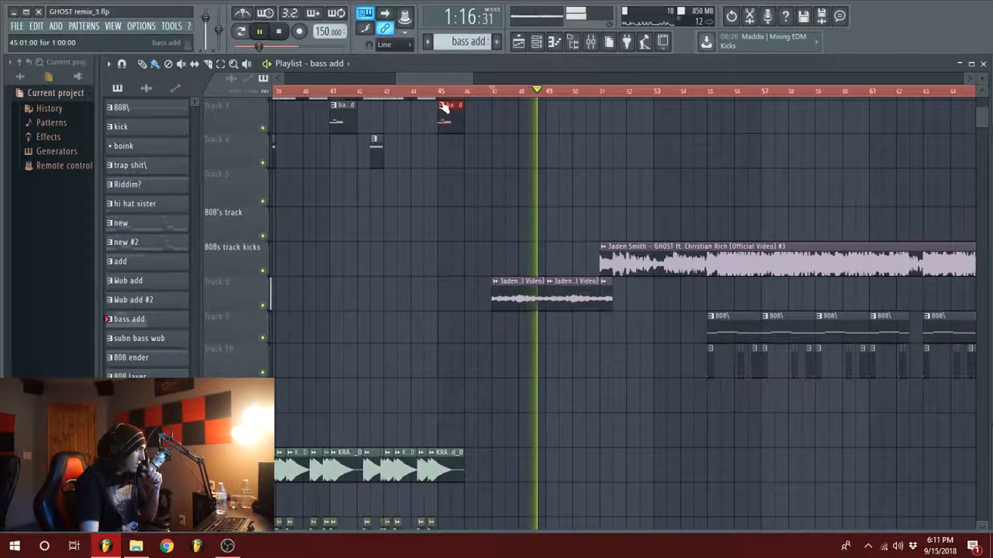
pyautogui.rightClick(444, 108)
pyautogui.click(439, 93)
pyautogui.press('space')
pyautogui.press('space')
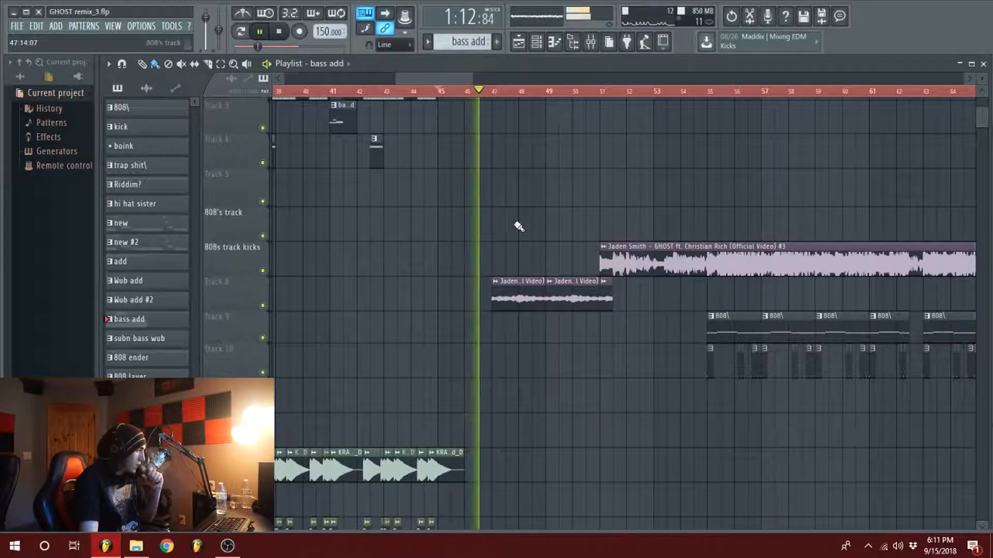
pyautogui.moveTo(453, 77)
pyautogui.mouseDown()
pyautogui.moveTo(465, 101)
pyautogui.moveTo(456, 78)
pyautogui.mouseUp()
pyautogui.scroll(-11, 533, 262)
pyautogui.scroll(-5, 538, 206)
pyautogui.press('space')
# Step: Delete the Anthony Sceam FX swoosh in out 125 bpm clip at bar 45 on Track 22
pyautogui.scroll(13, 534, 204)
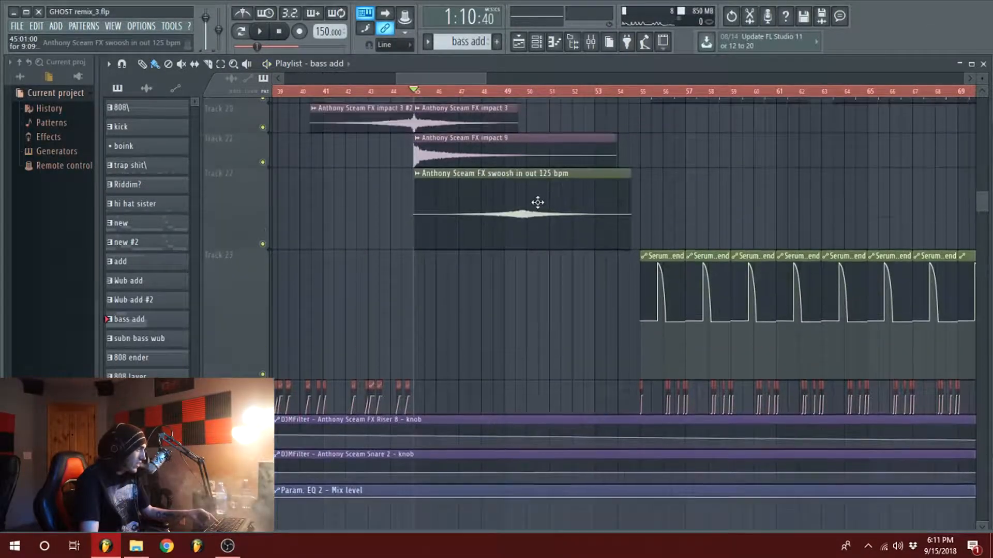
pyautogui.scroll(3, 529, 215)
pyautogui.scroll(-12, 532, 248)
pyautogui.rightClick(534, 285)
# Step: Play the song from mid-bar 49 through the Track 8 vocals into the main GHOST clip past bar 52
pyautogui.scroll(6, 522, 181)
pyautogui.click(515, 92)
pyautogui.press('space')
pyautogui.scroll(6, 590, 273)
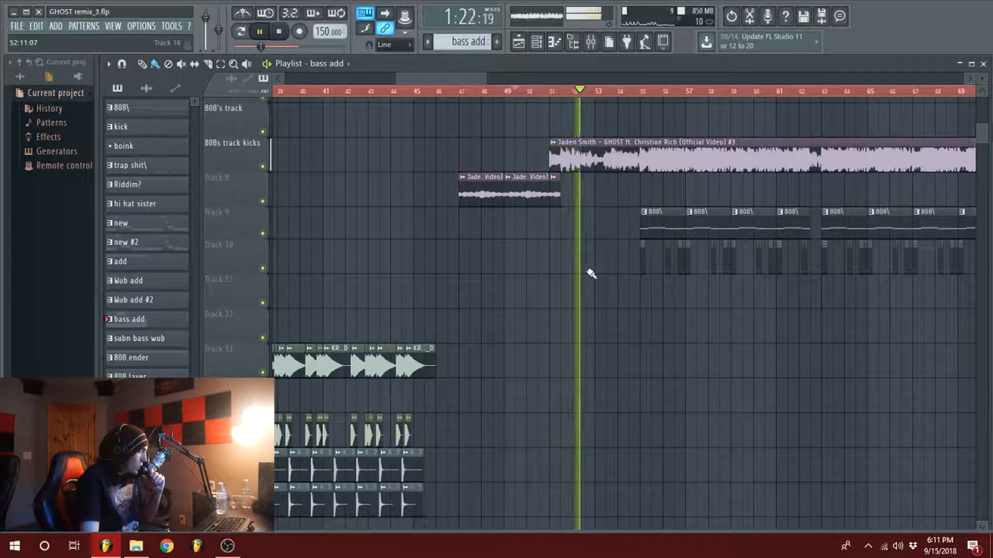
pyautogui.press('space')
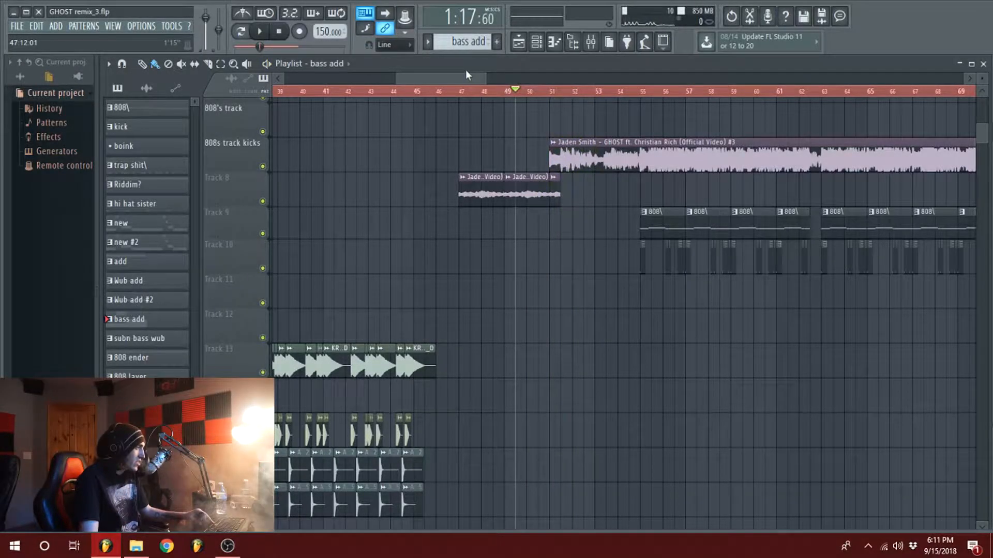
# Step: Play a short moment of the main Jaden Smith GHOST clip from its start at bar 51
pyautogui.scroll(-3, 465, 72)
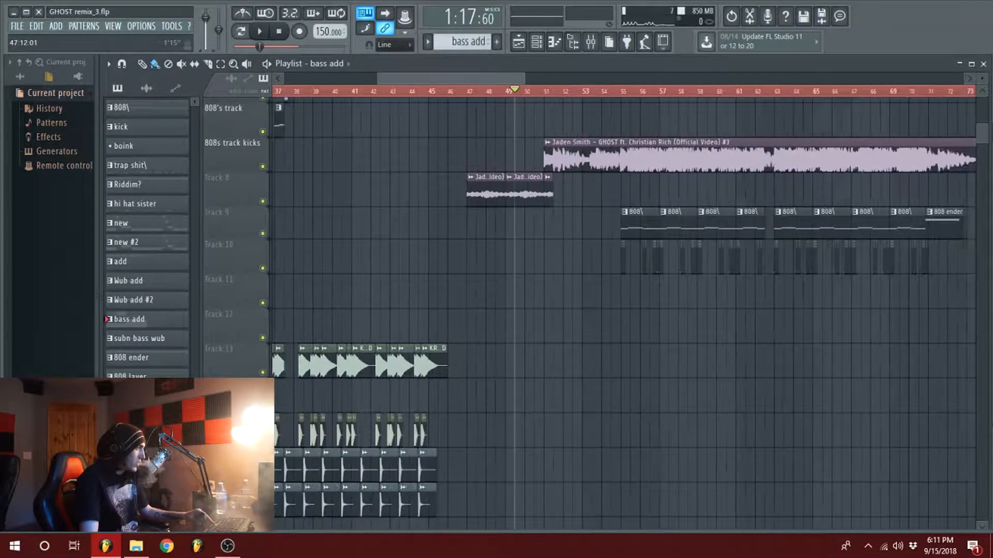
pyautogui.scroll(-5, 482, 93)
pyautogui.scroll(10, 483, 94)
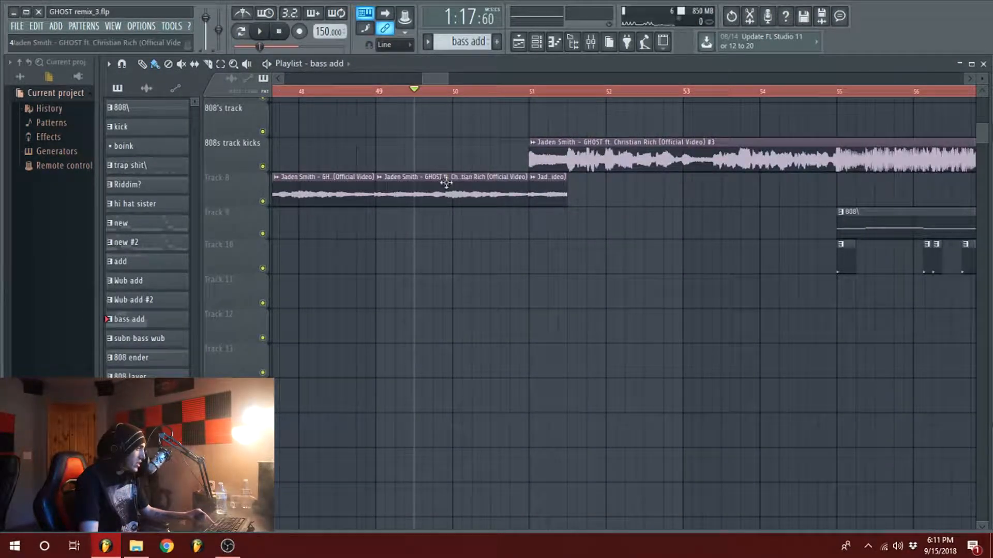
pyautogui.click(531, 92)
pyautogui.scroll(-4, 443, 93)
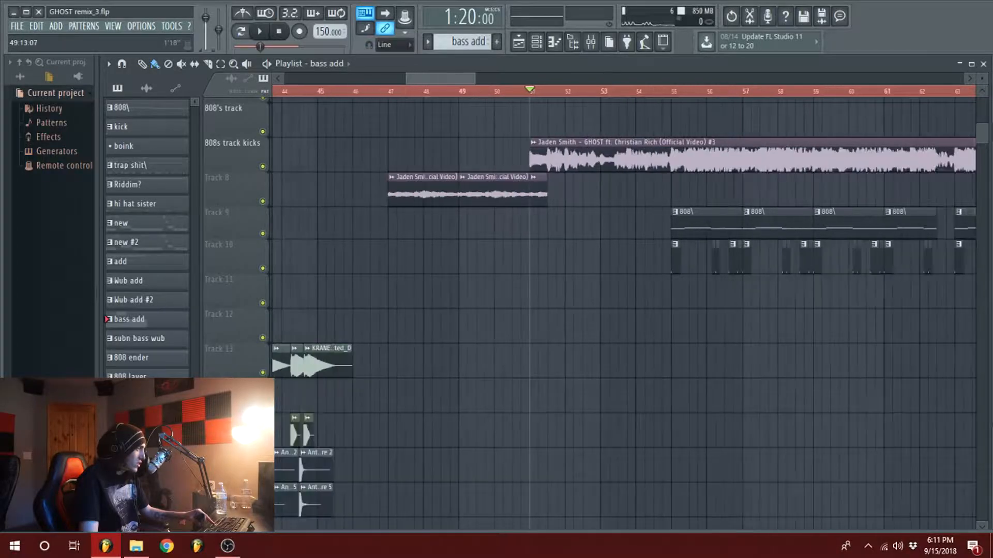
pyautogui.scroll(5, 512, 144)
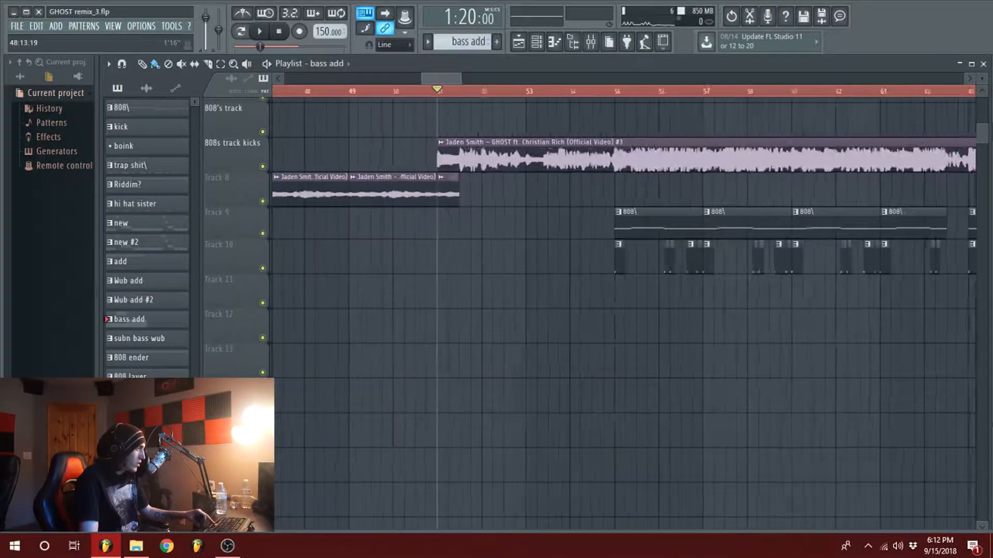
pyautogui.press('space')
pyautogui.press('space')
# Step: Play the song from bar 54 into the 808 and kick section until about bar 58
pyautogui.click(580, 92)
pyautogui.moveTo(442, 77); pyautogui.dragTo(467, 55)
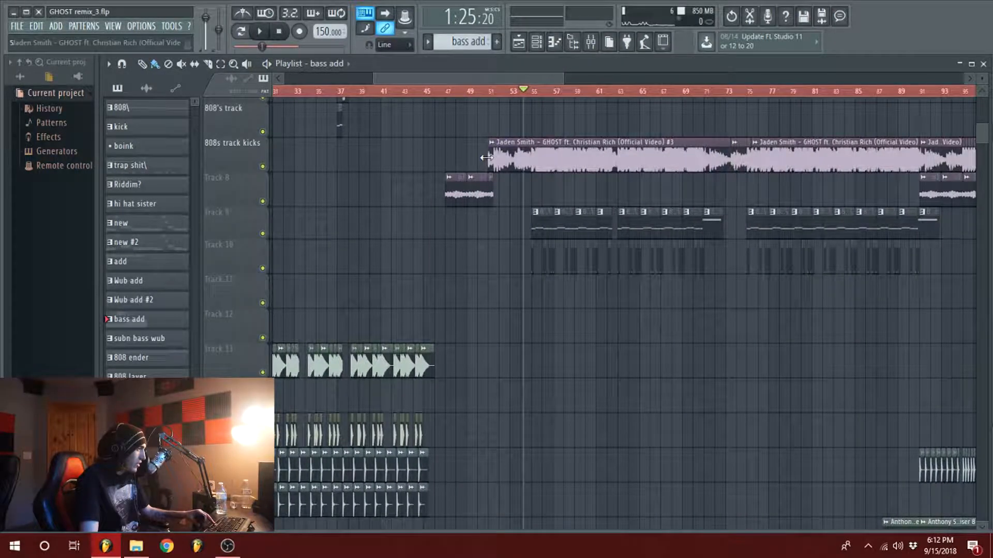
pyautogui.press('space')
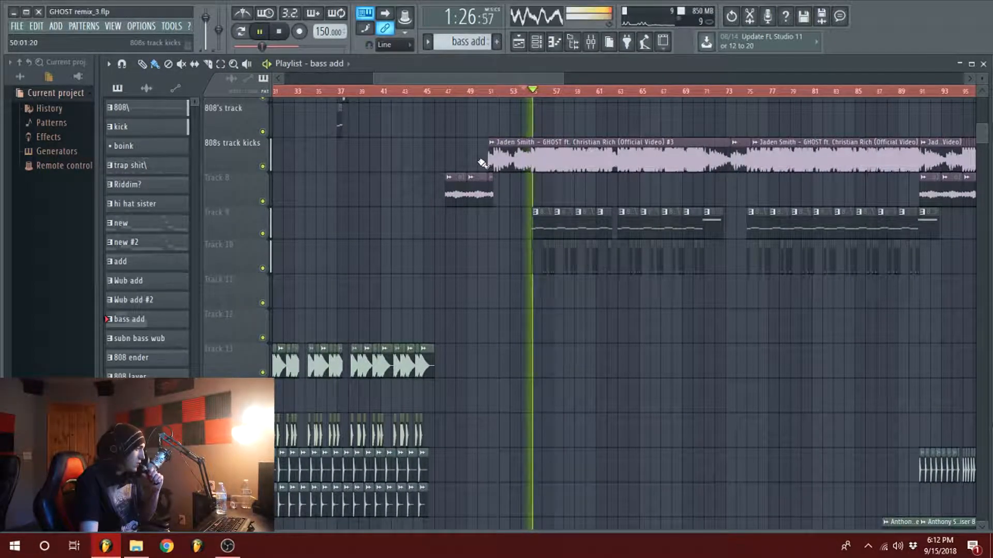
pyautogui.moveTo(554, 78); pyautogui.dragTo(534, 81)
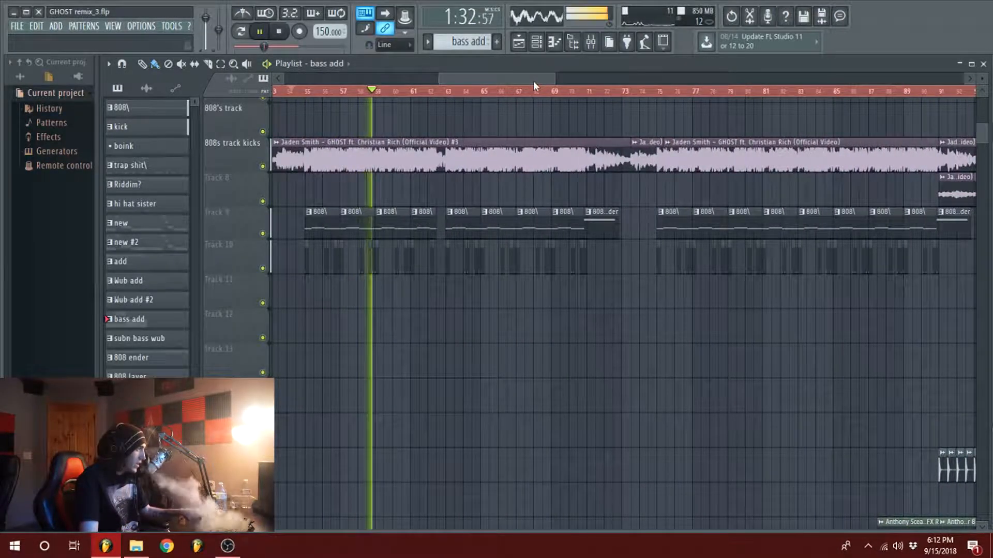
pyautogui.press('space')
# Step: Play the 808 ender pattern from bar 71 to about bar 73
pyautogui.click(586, 91)
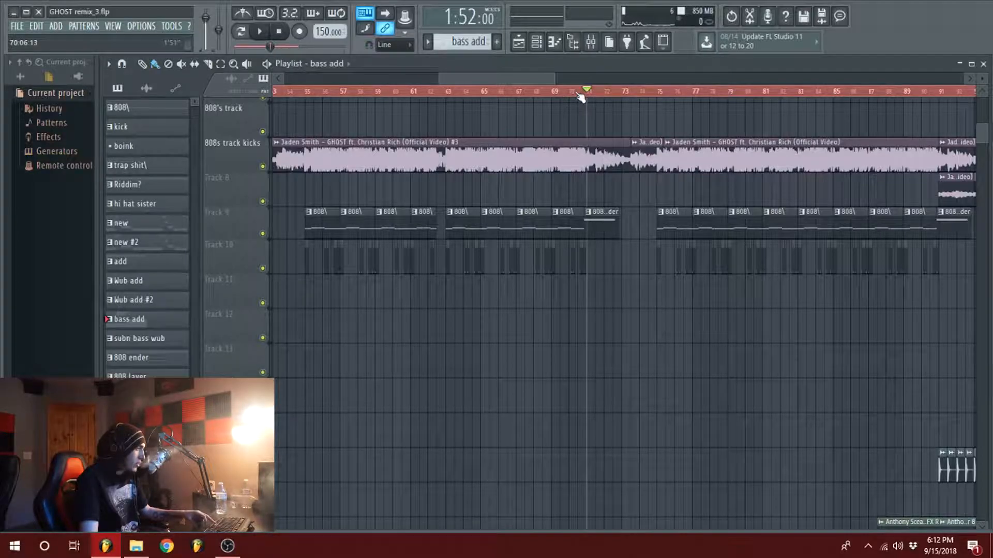
pyautogui.press('space')
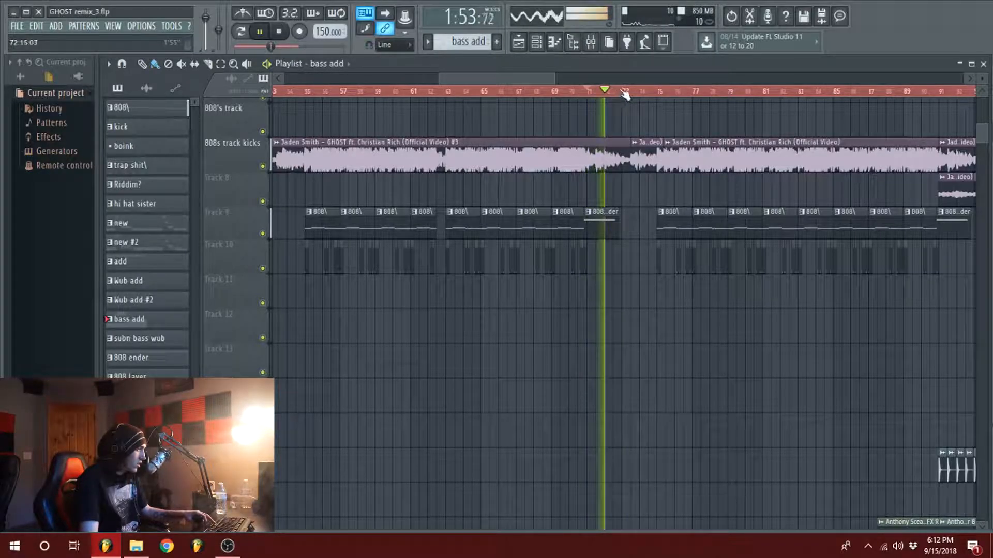
pyautogui.press('space')
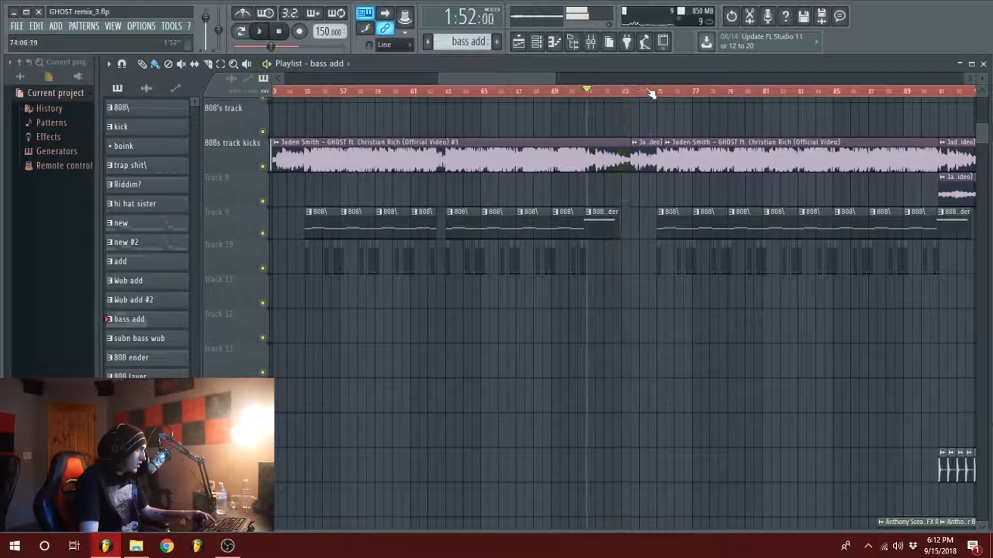
# Step: Play briefly from mid-bar 74 at the lead-in to the second run of 808 patterns
pyautogui.click(649, 91)
pyautogui.moveTo(529, 80); pyautogui.dragTo(568, 80)
pyautogui.press('space')
pyautogui.press('space')
# Step: Move the playhead to bar 91 and on to mid-bar 98 while viewing the second buildup and drop
pyautogui.click(562, 91)
pyautogui.scroll(-4, 587, 157)
pyautogui.scroll(-4, 532, 200)
pyautogui.scroll(-3, 615, 186)
pyautogui.scroll(5, 622, 191)
pyautogui.scroll(-1, 622, 190)
pyautogui.scroll(8, 609, 244)
pyautogui.click(605, 91)
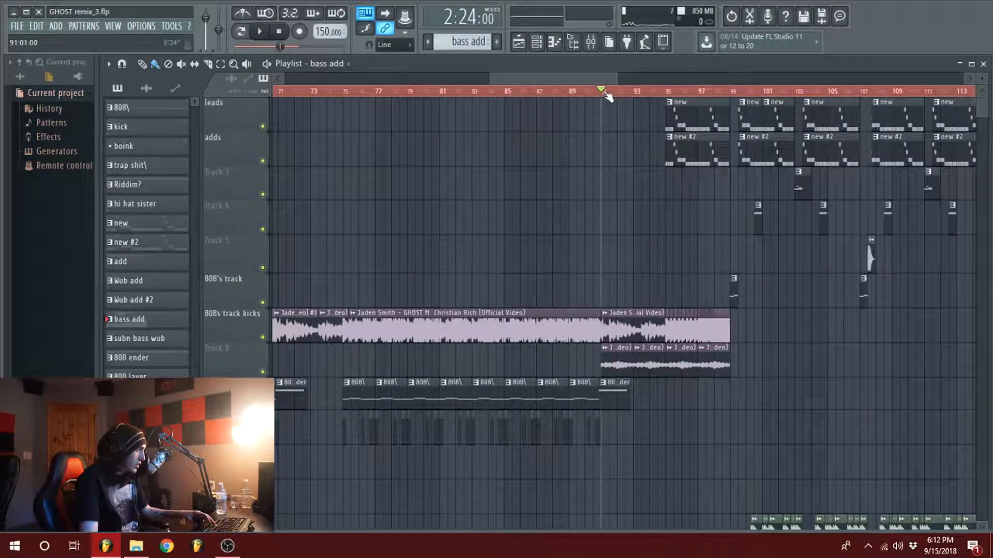
pyautogui.click(705, 91)
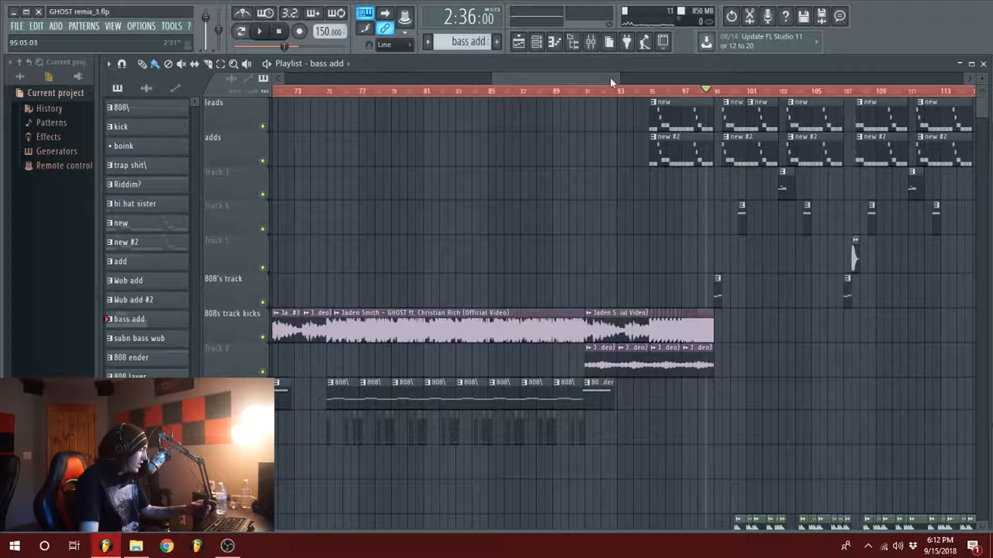
# Step: Compare the second drop's layout with the first across the full arrangement
pyautogui.scroll(-2, 609, 79)
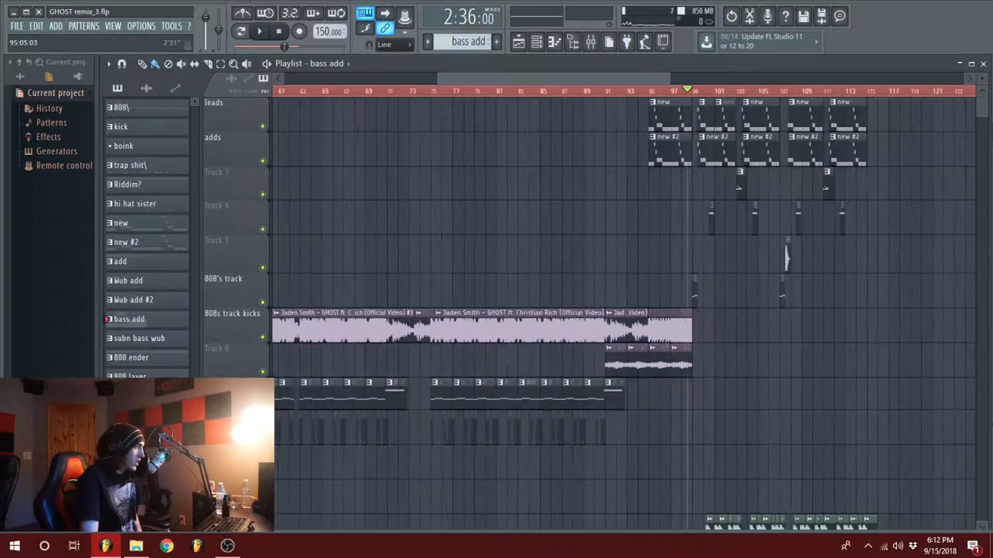
pyautogui.scroll(-4, 609, 78)
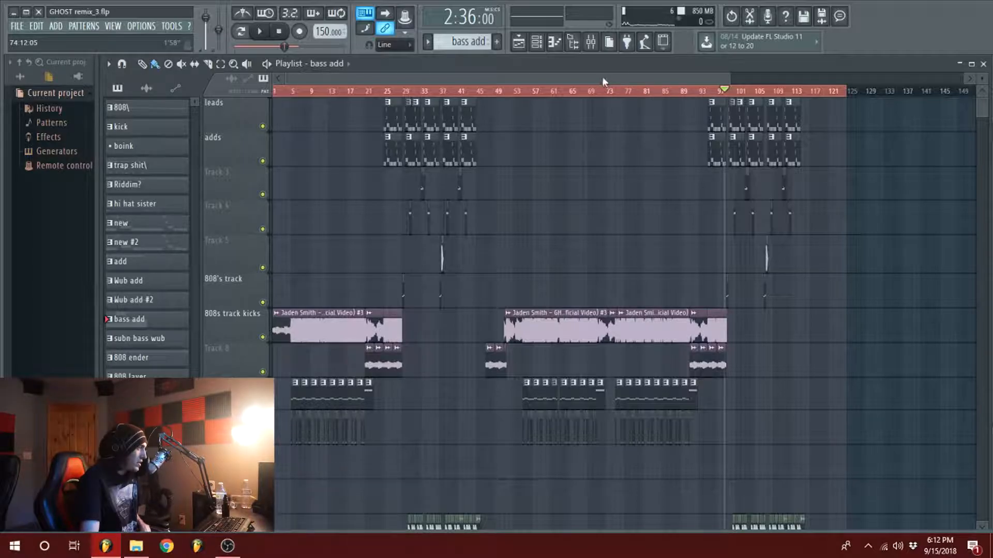
pyautogui.scroll(1, 602, 81)
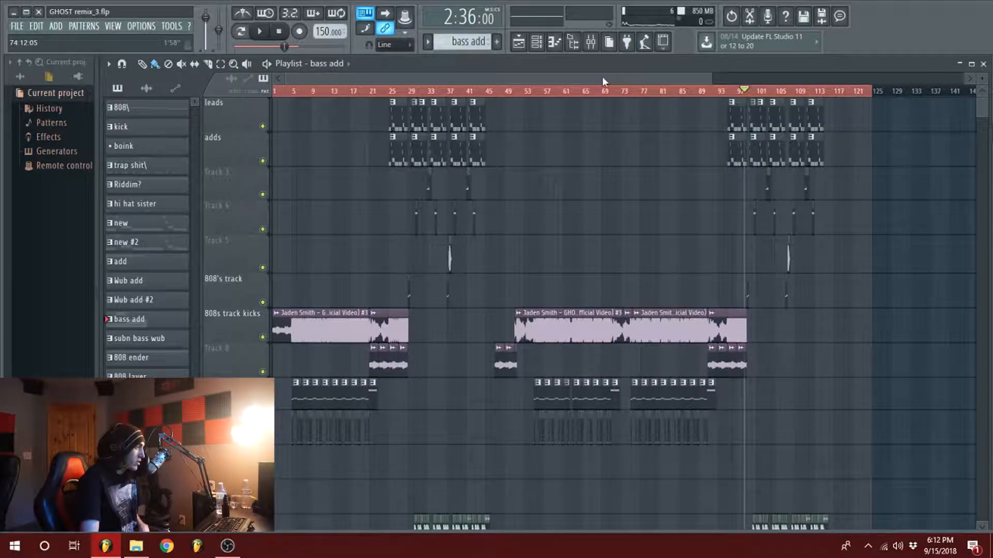
pyautogui.scroll(6, 602, 77)
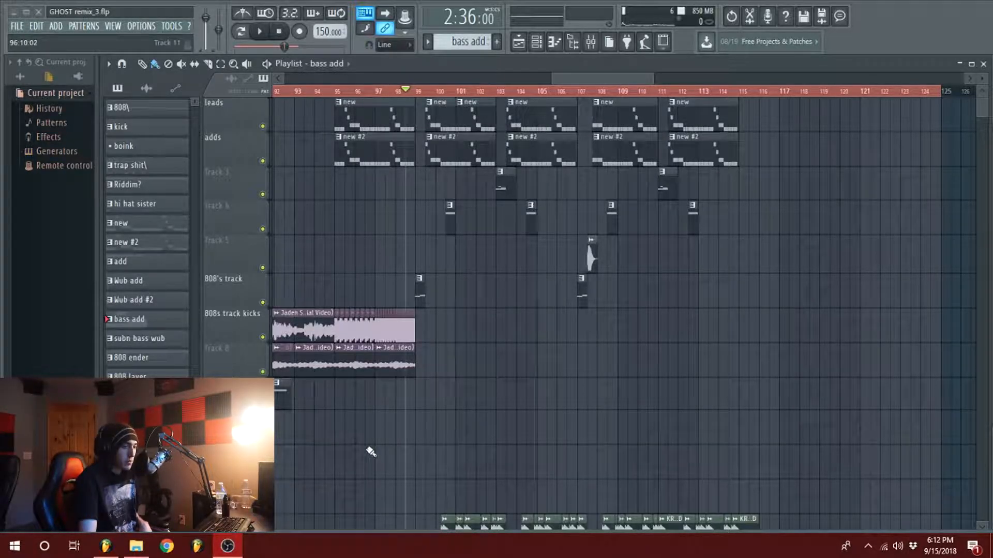
pyautogui.moveTo(577, 79); pyautogui.dragTo(576, 79)
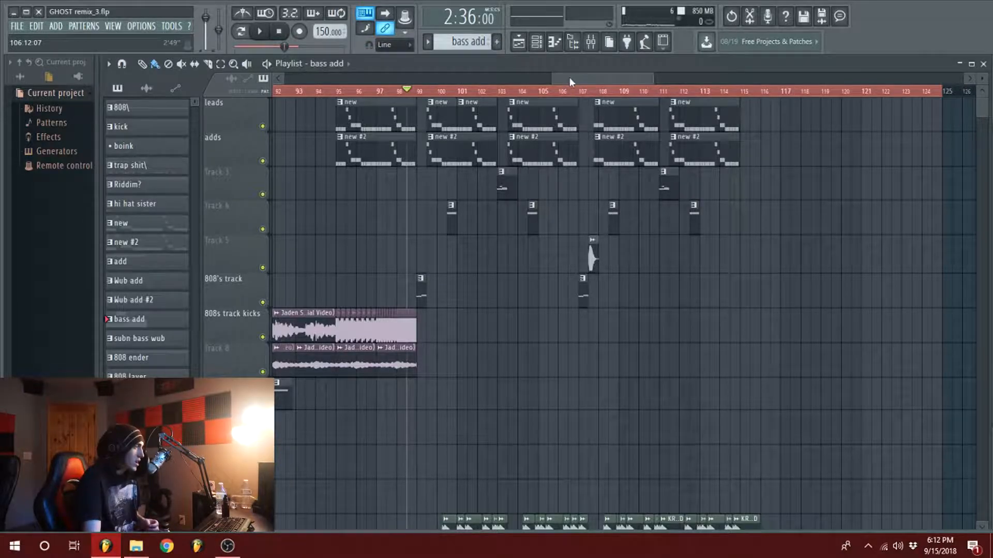
pyautogui.moveTo(553, 79); pyautogui.dragTo(538, 79)
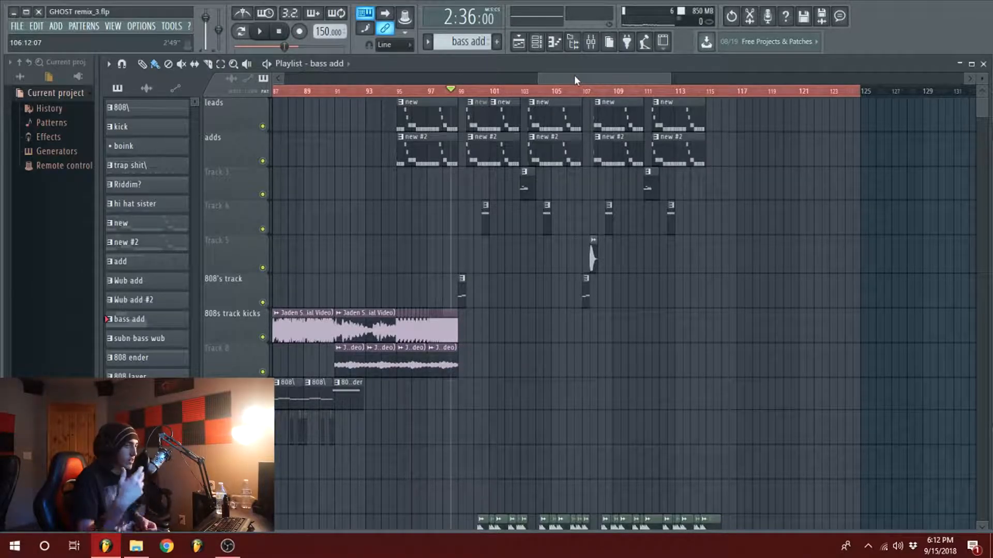
pyautogui.moveTo(578, 81); pyautogui.dragTo(585, 144)
# Step: Examine the drum, FX and filter automation tracks across the whole arrangement
pyautogui.scroll(-9, 662, 173)
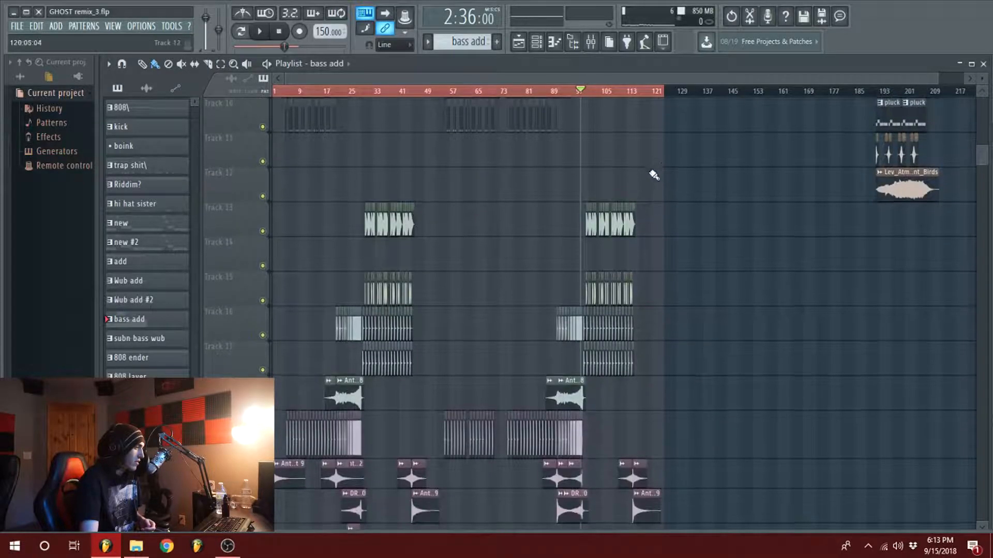
pyautogui.scroll(-20, 654, 175)
pyautogui.scroll(7, 641, 160)
pyautogui.scroll(4, 611, 81)
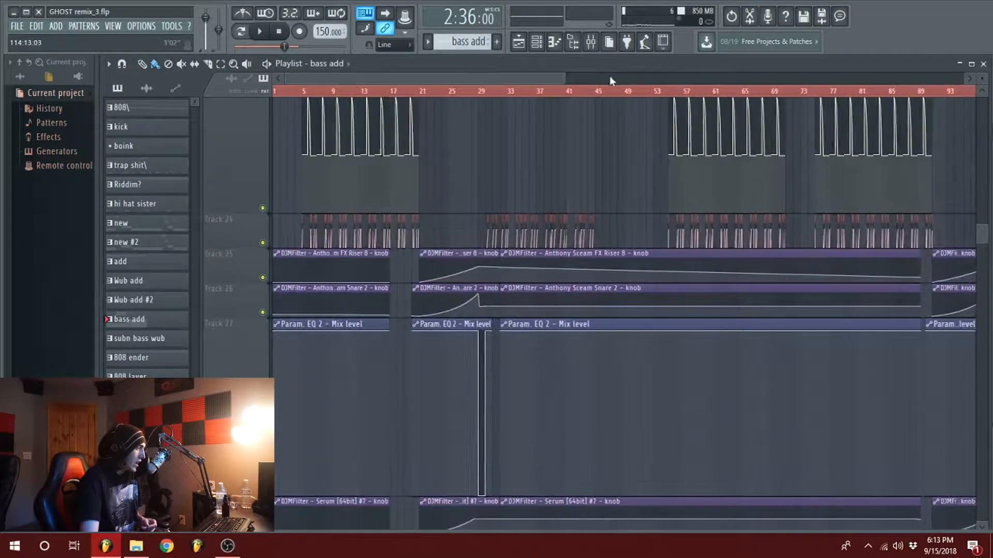
pyautogui.scroll(20, 734, 263)
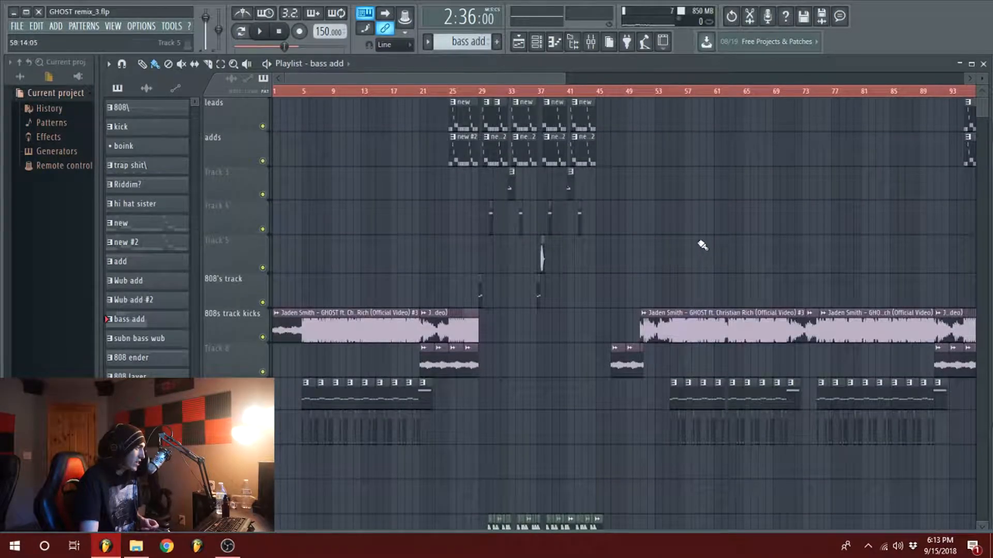
pyautogui.scroll(-13, 682, 232)
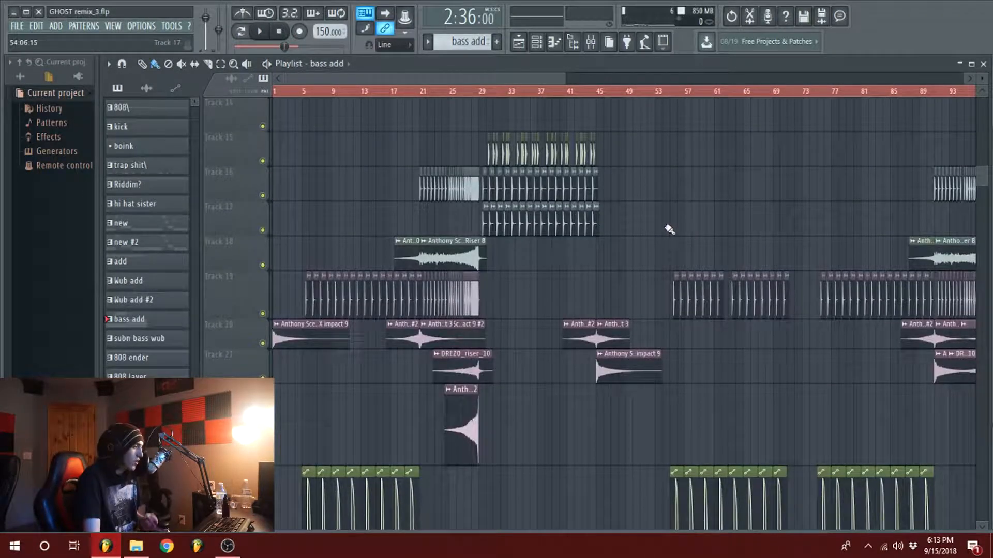